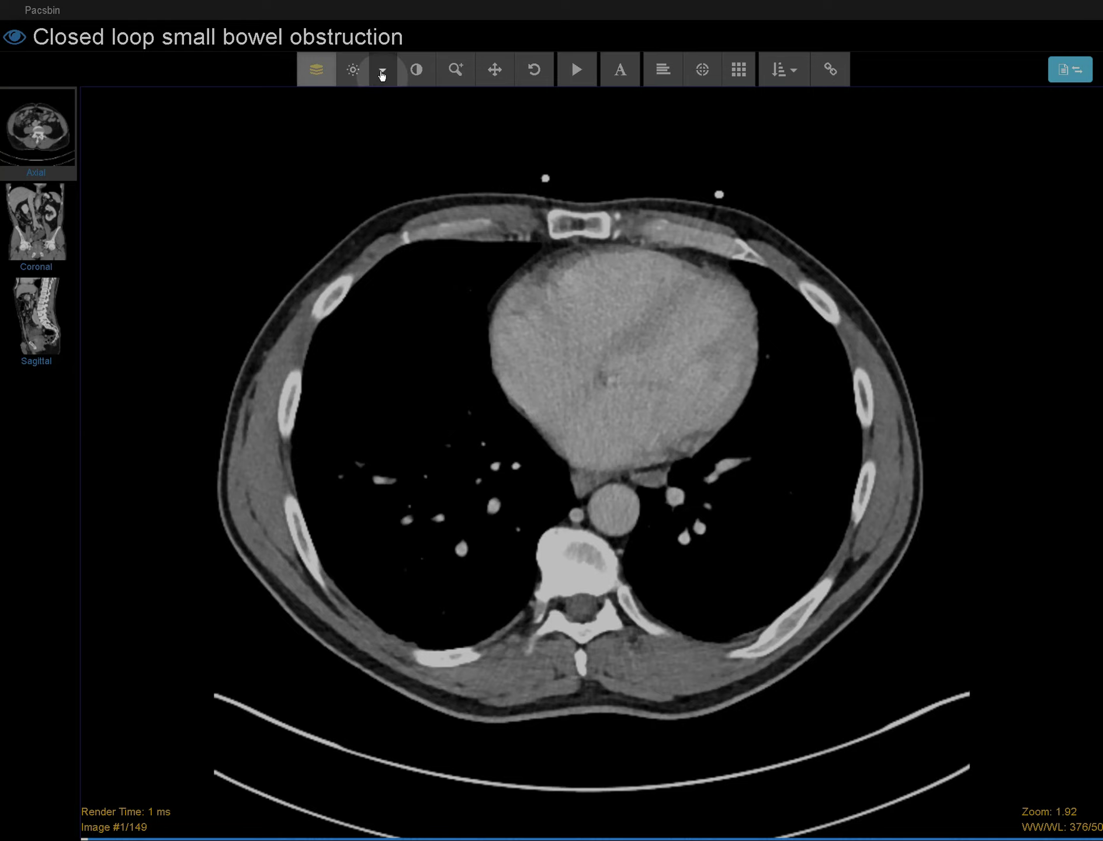
- Apply the Lung window preset (WW/WL 1400/-500) to the axial CT series
{"action": "left_click", "coordinate": [381, 70]}
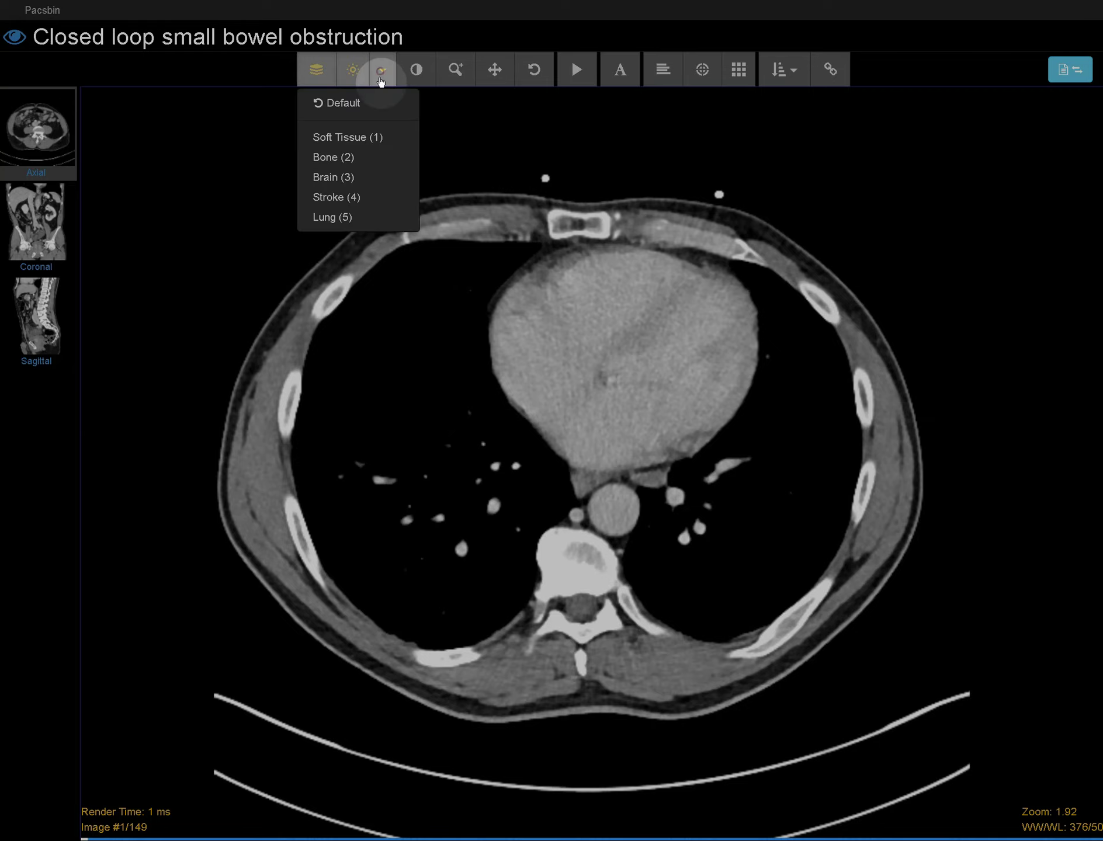
{"action": "left_click", "coordinate": [351, 218]}
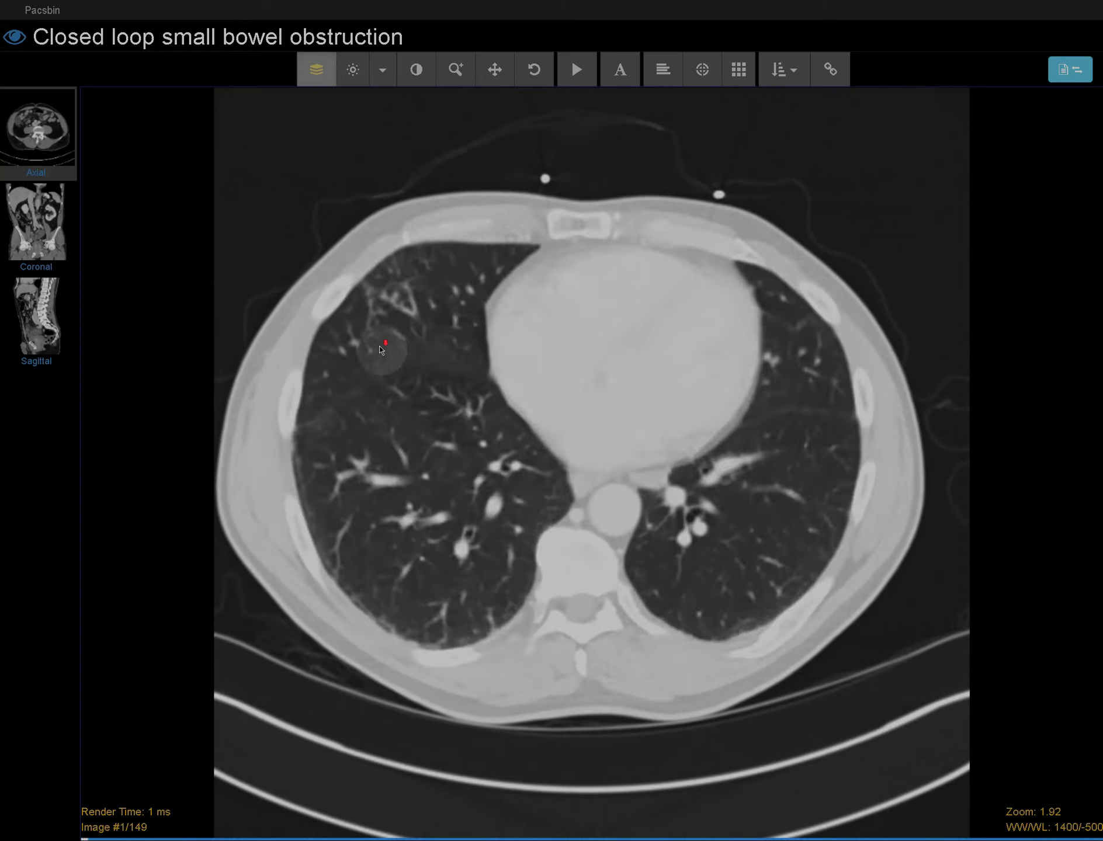
- Page the axial lung-window slices down from the chest to the upper abdomen, image 30/149
{"action": "scroll", "coordinate": [381, 349], "scroll_direction": "down", "scroll_amount": 3}
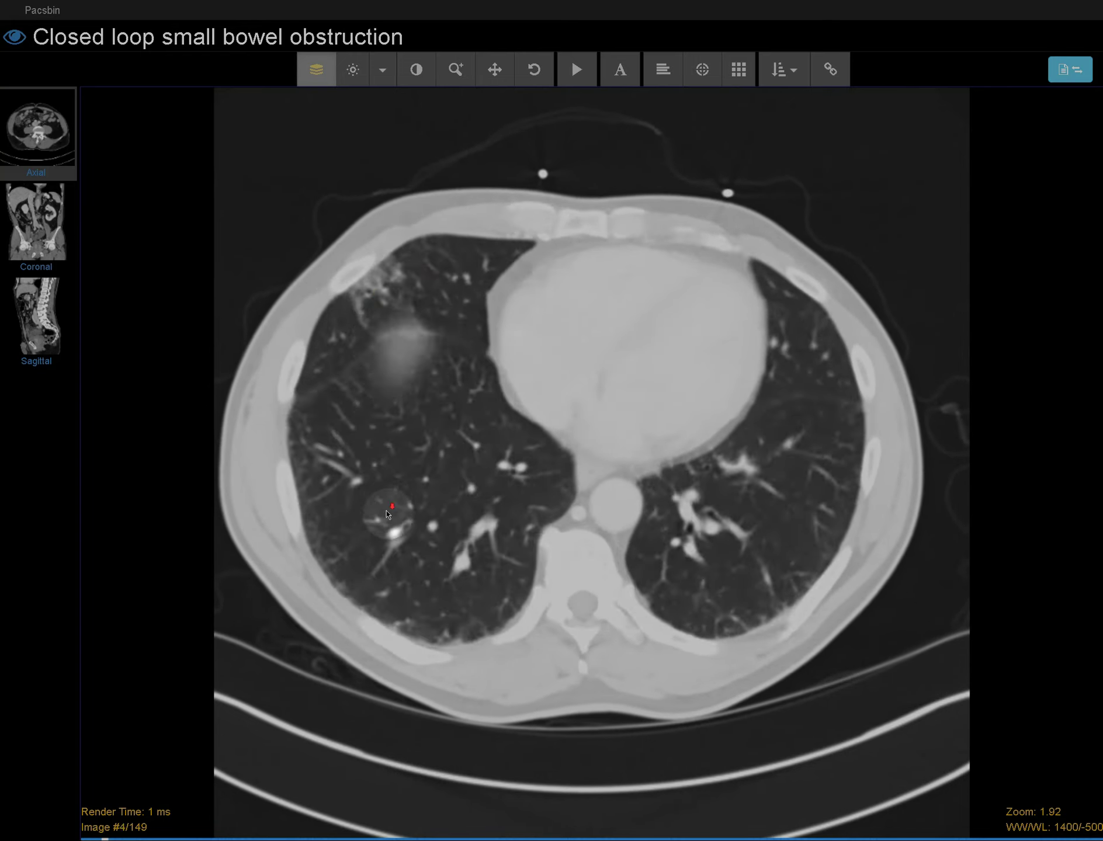
{"action": "scroll", "coordinate": [385, 549], "scroll_direction": "down", "scroll_amount": 9}
{"action": "scroll", "coordinate": [304, 526], "scroll_direction": "up", "scroll_amount": 3}
{"action": "scroll", "coordinate": [456, 602], "scroll_direction": "down", "scroll_amount": 5}
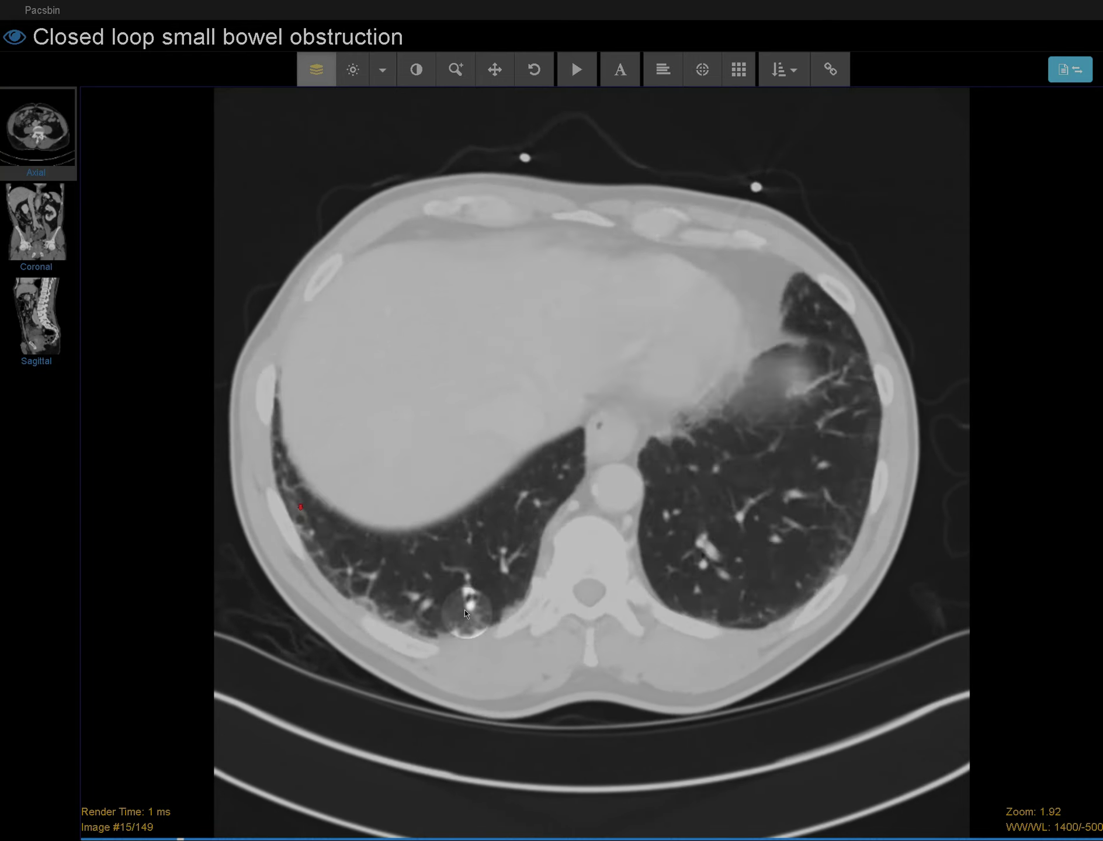
{"action": "scroll", "coordinate": [635, 625], "scroll_direction": "down", "scroll_amount": 12}
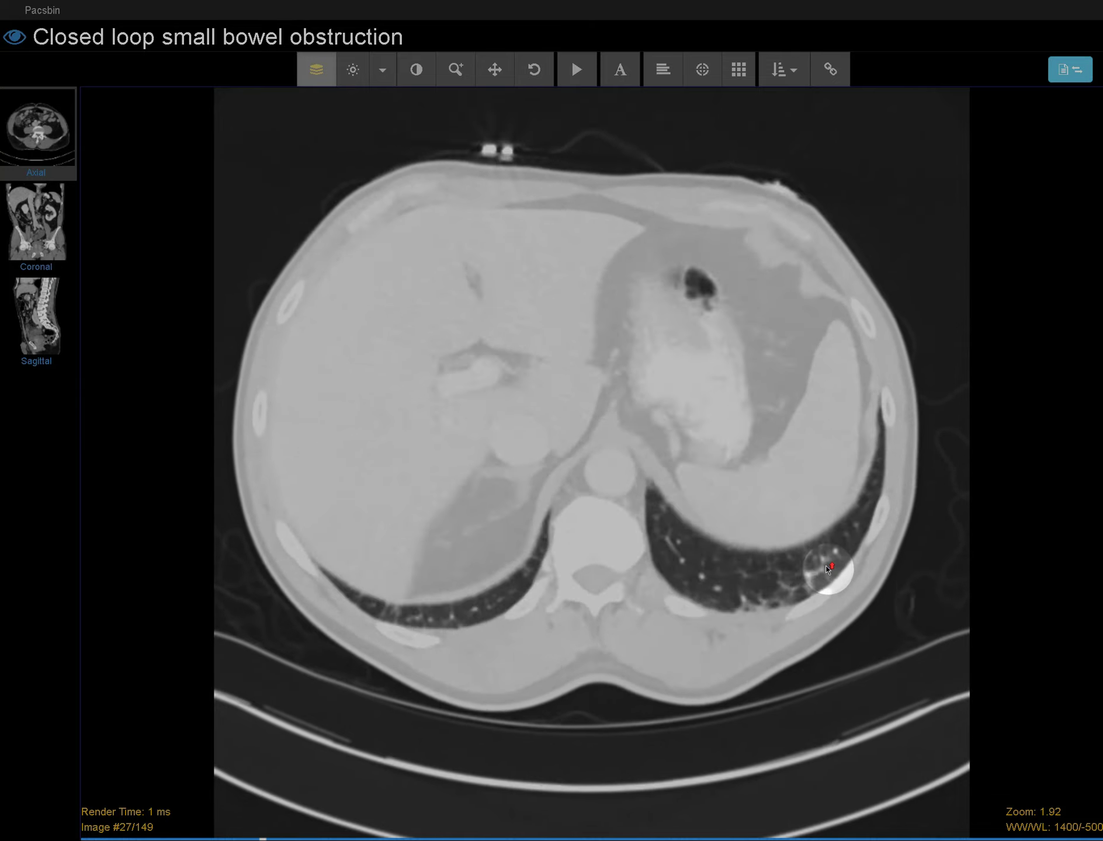
{"action": "scroll", "coordinate": [829, 570], "scroll_direction": "up", "scroll_amount": 16}
{"action": "scroll", "coordinate": [812, 546], "scroll_direction": "down", "scroll_amount": 20}
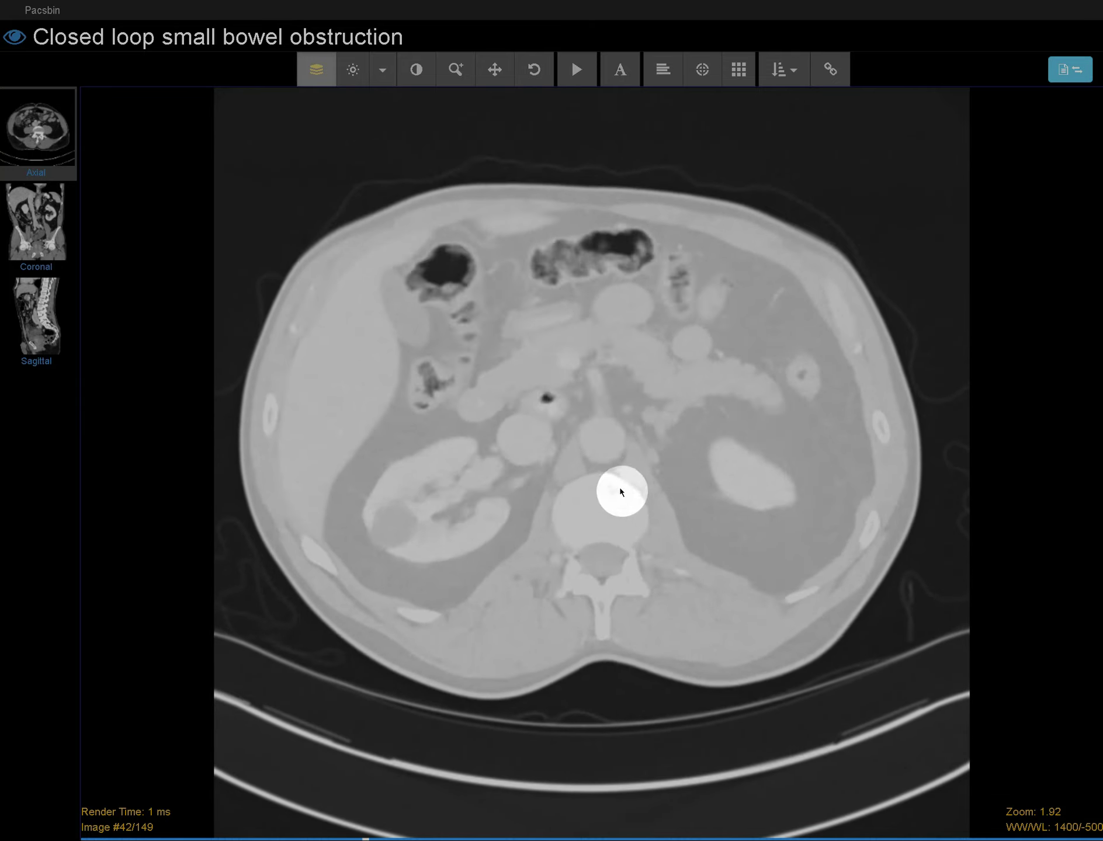
{"action": "scroll", "coordinate": [620, 478], "scroll_direction": "up", "scroll_amount": 12}
{"action": "left_click", "coordinate": [382, 69]}
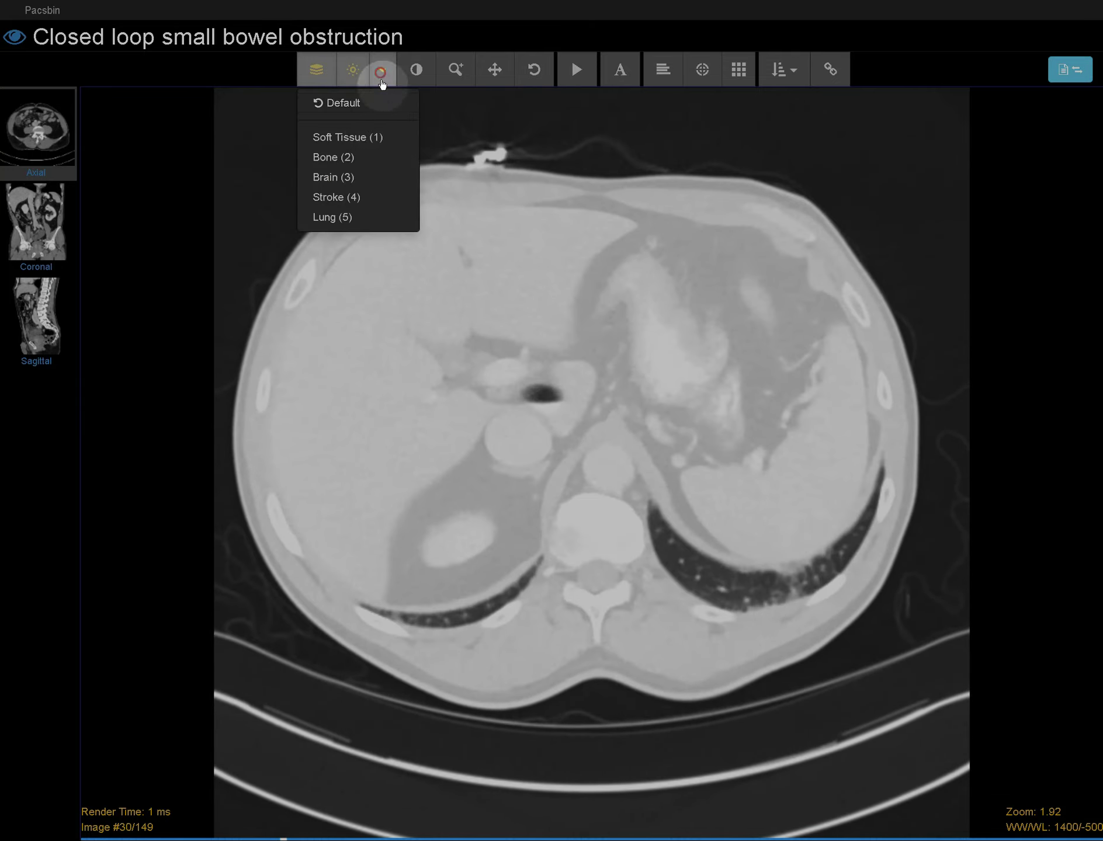
- Apply the Soft Tissue window preset (WW/WL 350/40) to the axial series
{"action": "left_click", "coordinate": [366, 137]}
{"action": "scroll", "coordinate": [429, 425], "scroll_direction": "up", "scroll_amount": 14}
{"action": "scroll", "coordinate": [430, 425], "scroll_direction": "down", "scroll_amount": 9}
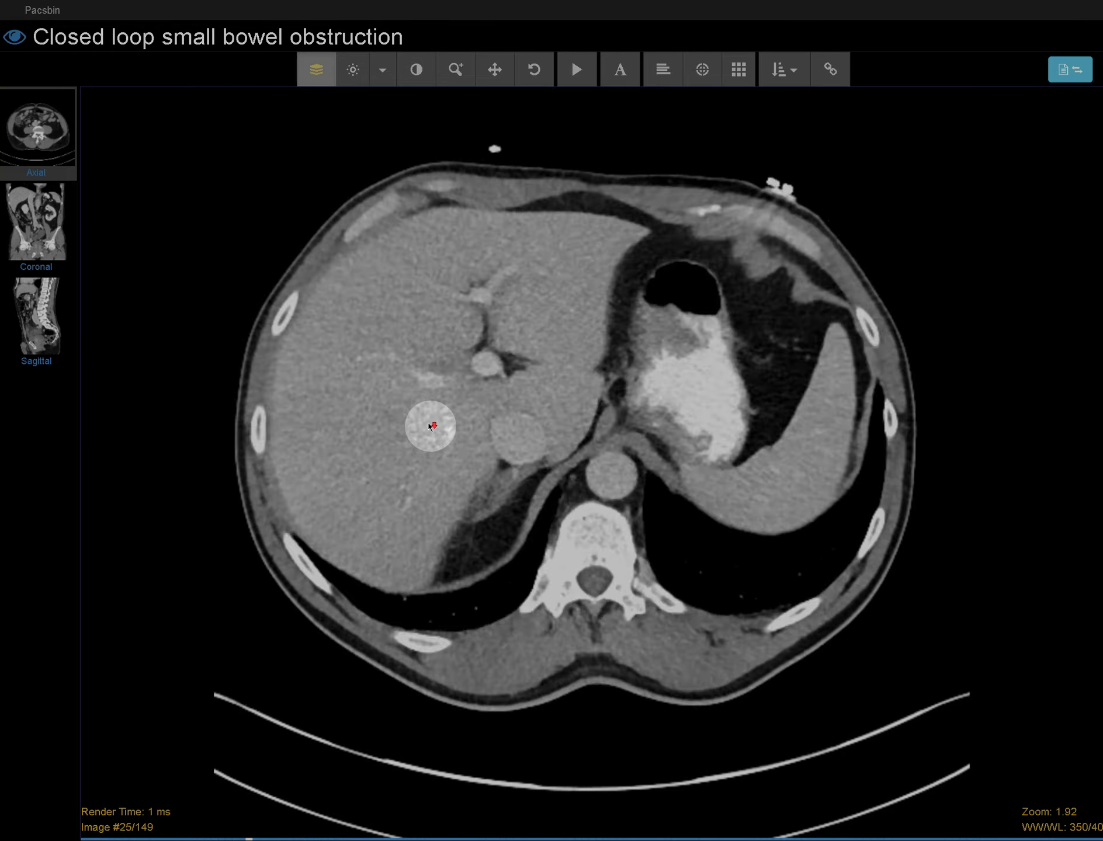
{"action": "scroll", "coordinate": [429, 426], "scroll_direction": "down", "scroll_amount": 20}
{"action": "scroll", "coordinate": [438, 423], "scroll_direction": "up", "scroll_amount": 20}
{"action": "scroll", "coordinate": [742, 487], "scroll_direction": "down", "scroll_amount": 5}
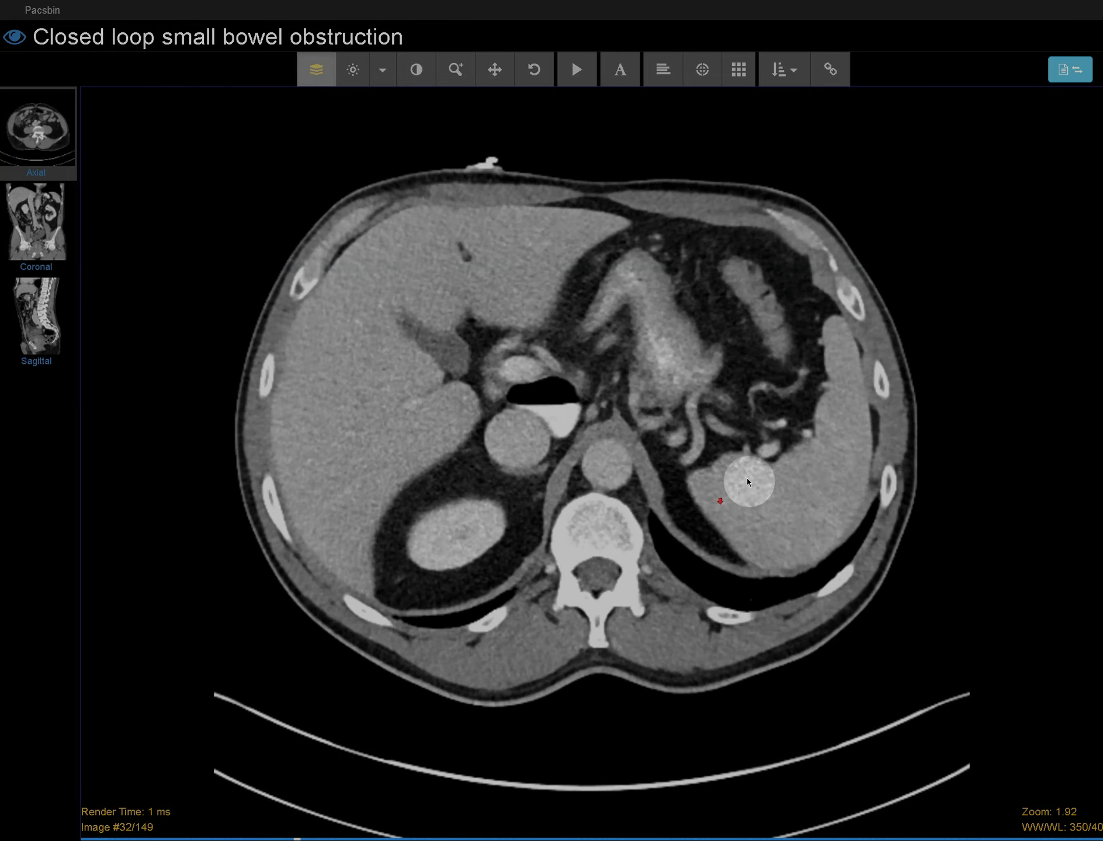
- Page the soft-tissue axial slices from the upper abdomen down into the pelvis, to image 94/149
{"action": "scroll", "coordinate": [748, 482], "scroll_direction": "down", "scroll_amount": 8}
{"action": "scroll", "coordinate": [583, 346], "scroll_direction": "up", "scroll_amount": 2}
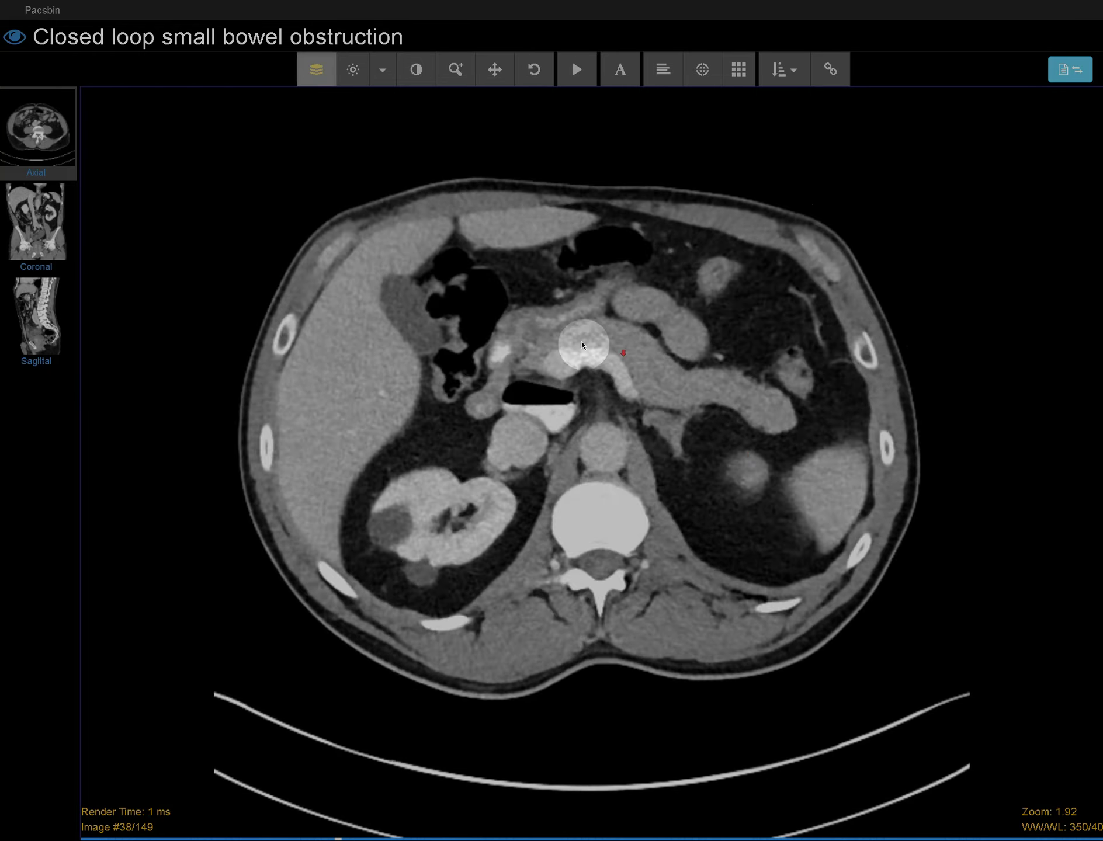
{"action": "scroll", "coordinate": [444, 561], "scroll_direction": "down", "scroll_amount": 3}
{"action": "scroll", "coordinate": [403, 557], "scroll_direction": "up", "scroll_amount": 8}
{"action": "scroll", "coordinate": [450, 534], "scroll_direction": "down", "scroll_amount": 8}
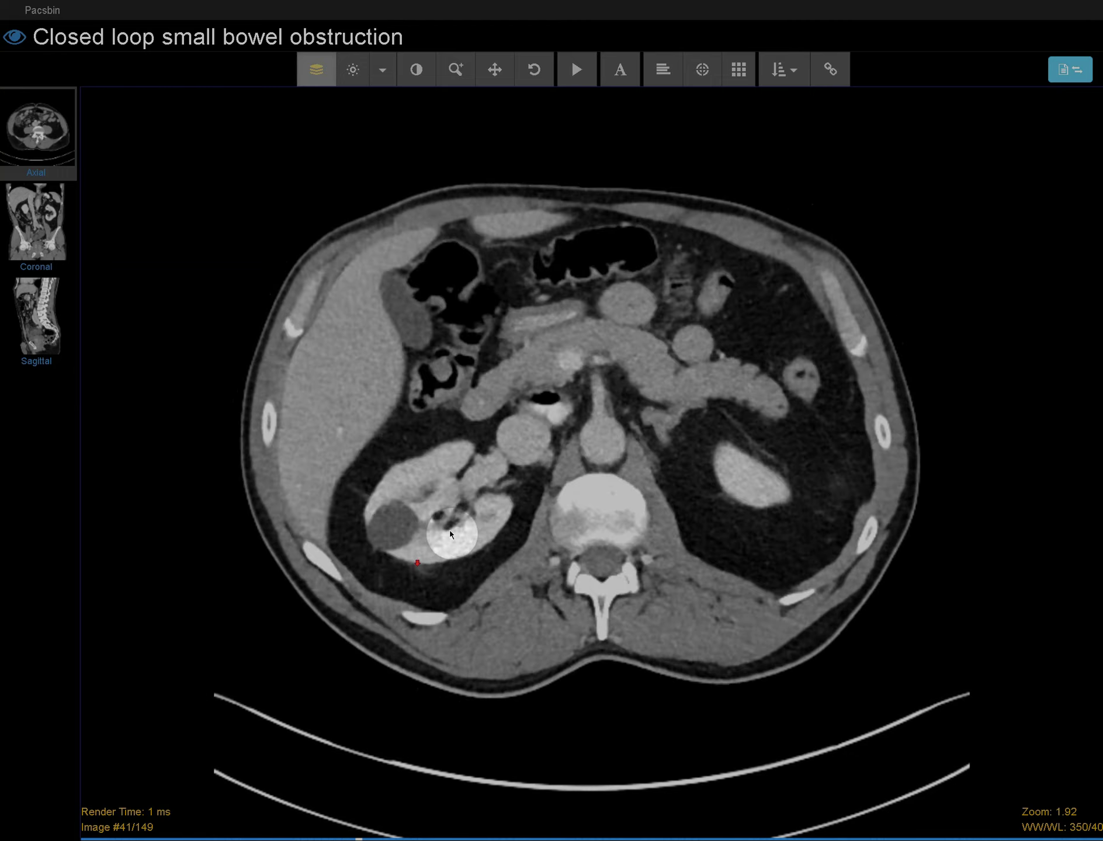
{"action": "scroll", "coordinate": [450, 534], "scroll_direction": "down", "scroll_amount": 13}
{"action": "scroll", "coordinate": [450, 532], "scroll_direction": "up", "scroll_amount": 19}
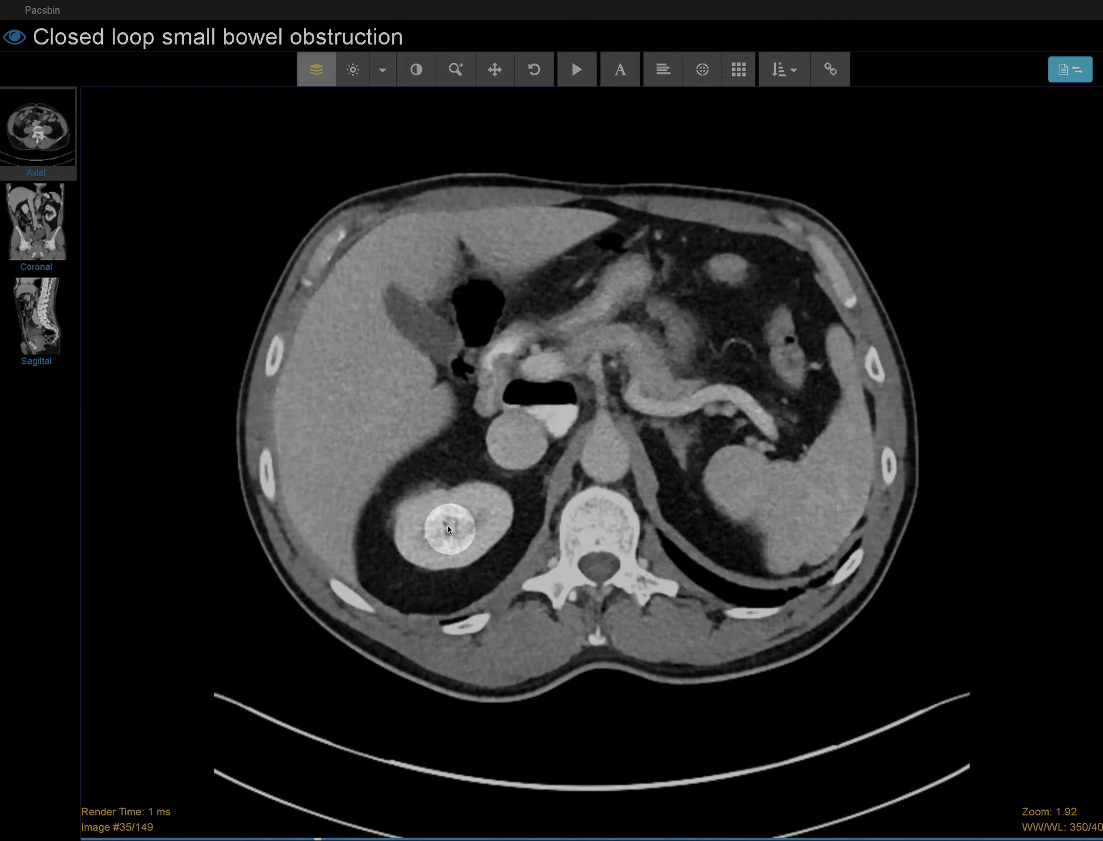
{"action": "scroll", "coordinate": [448, 530], "scroll_direction": "down", "scroll_amount": 20}
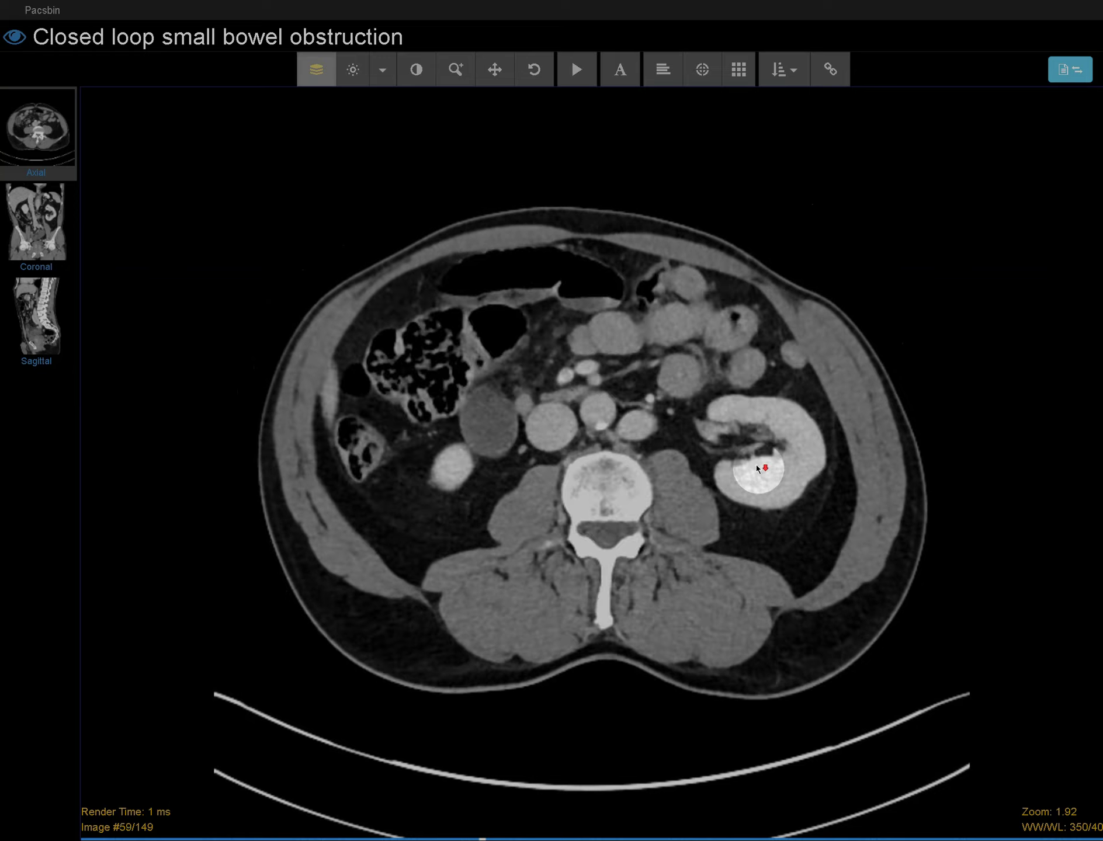
{"action": "scroll", "coordinate": [757, 469], "scroll_direction": "up", "scroll_amount": 2}
{"action": "scroll", "coordinate": [529, 455], "scroll_direction": "down", "scroll_amount": 17}
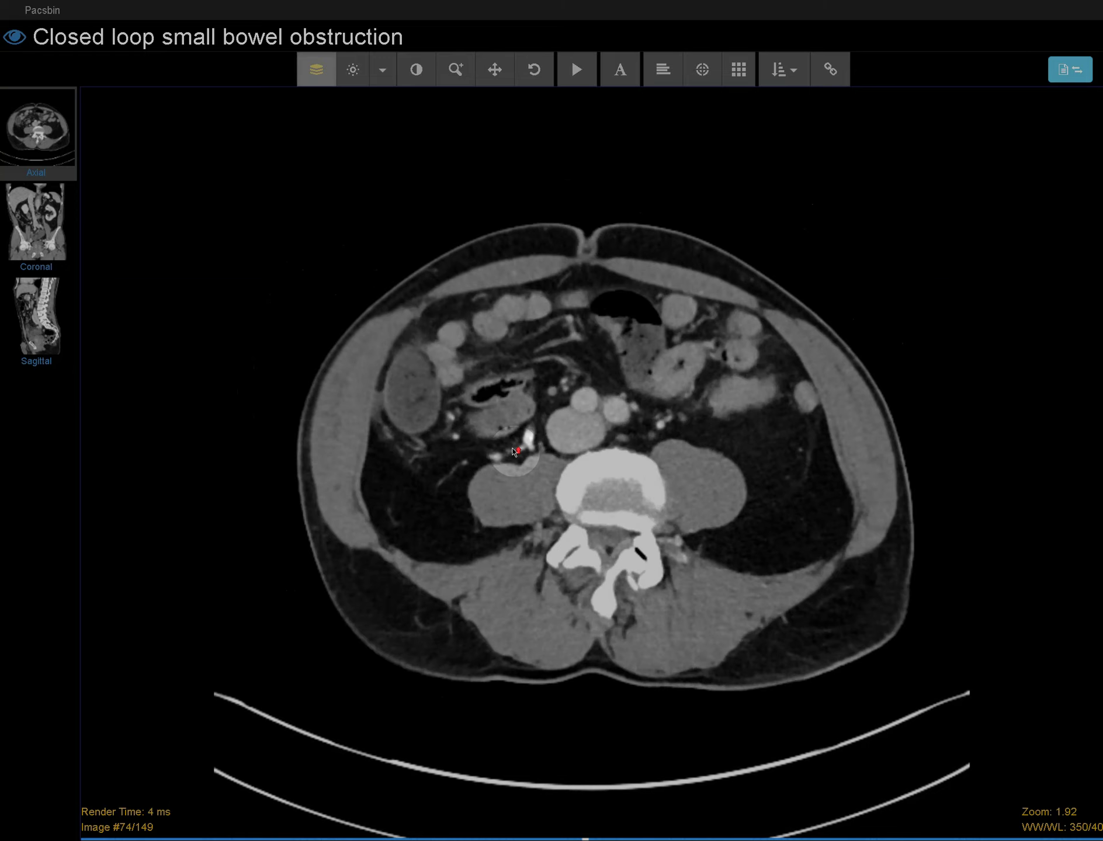
{"action": "scroll", "coordinate": [513, 452], "scroll_direction": "down", "scroll_amount": 14}
{"action": "scroll", "coordinate": [412, 441], "scroll_direction": "up", "scroll_amount": 8}
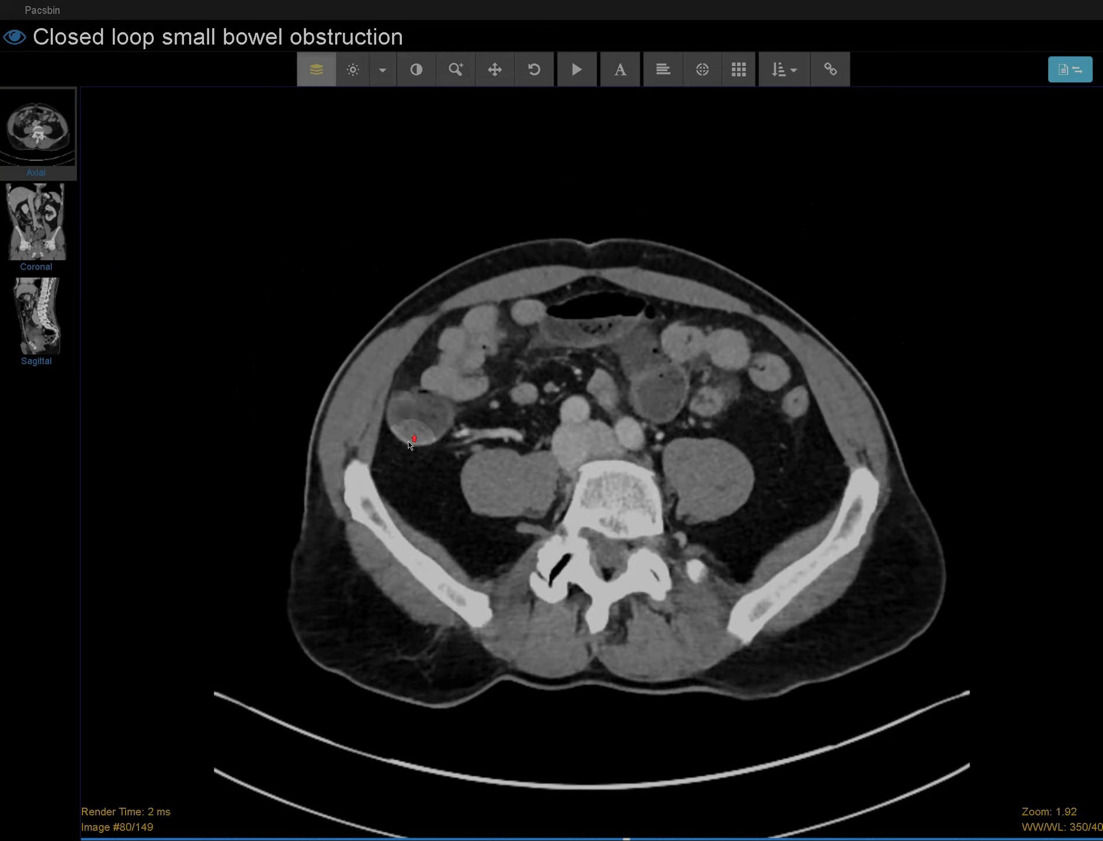
{"action": "scroll", "coordinate": [408, 444], "scroll_direction": "down", "scroll_amount": 14}
{"action": "scroll", "coordinate": [412, 445], "scroll_direction": "up", "scroll_amount": 20}
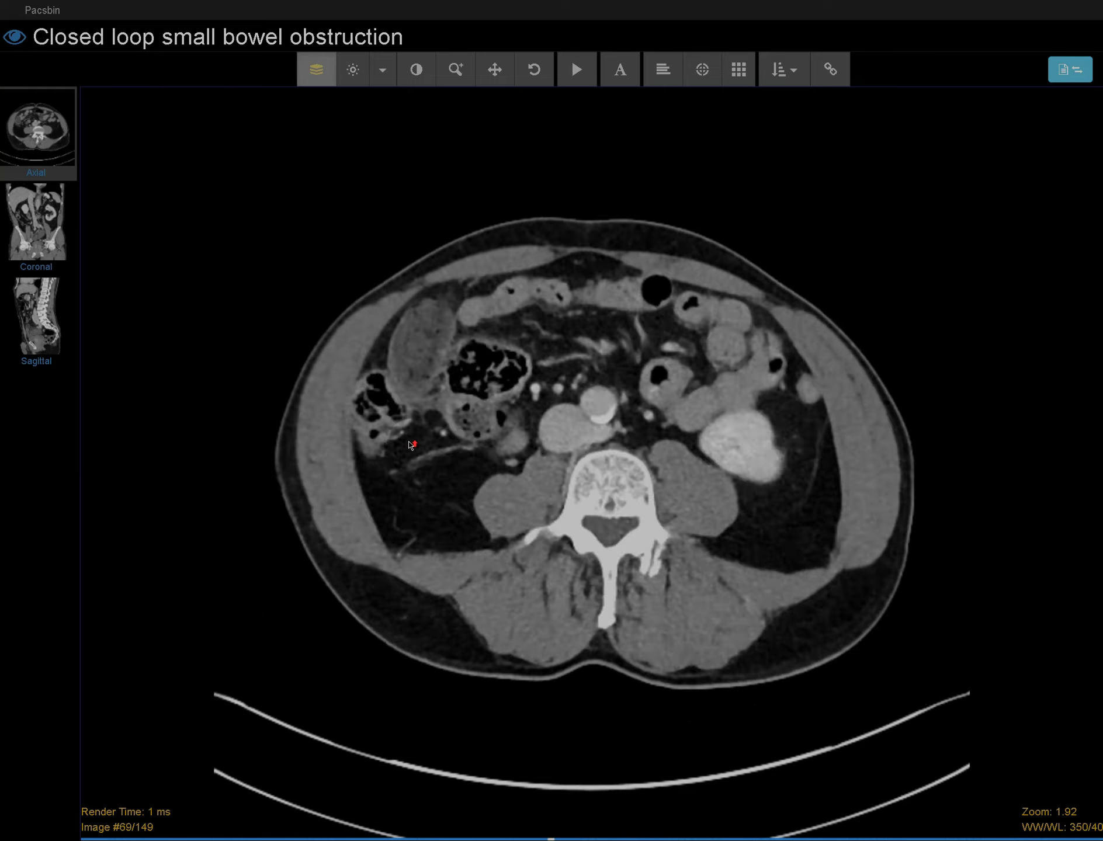
{"action": "scroll", "coordinate": [412, 444], "scroll_direction": "up", "scroll_amount": 4}
{"action": "scroll", "coordinate": [416, 444], "scroll_direction": "down", "scroll_amount": 6}
{"action": "scroll", "coordinate": [416, 445], "scroll_direction": "up", "scroll_amount": 10}
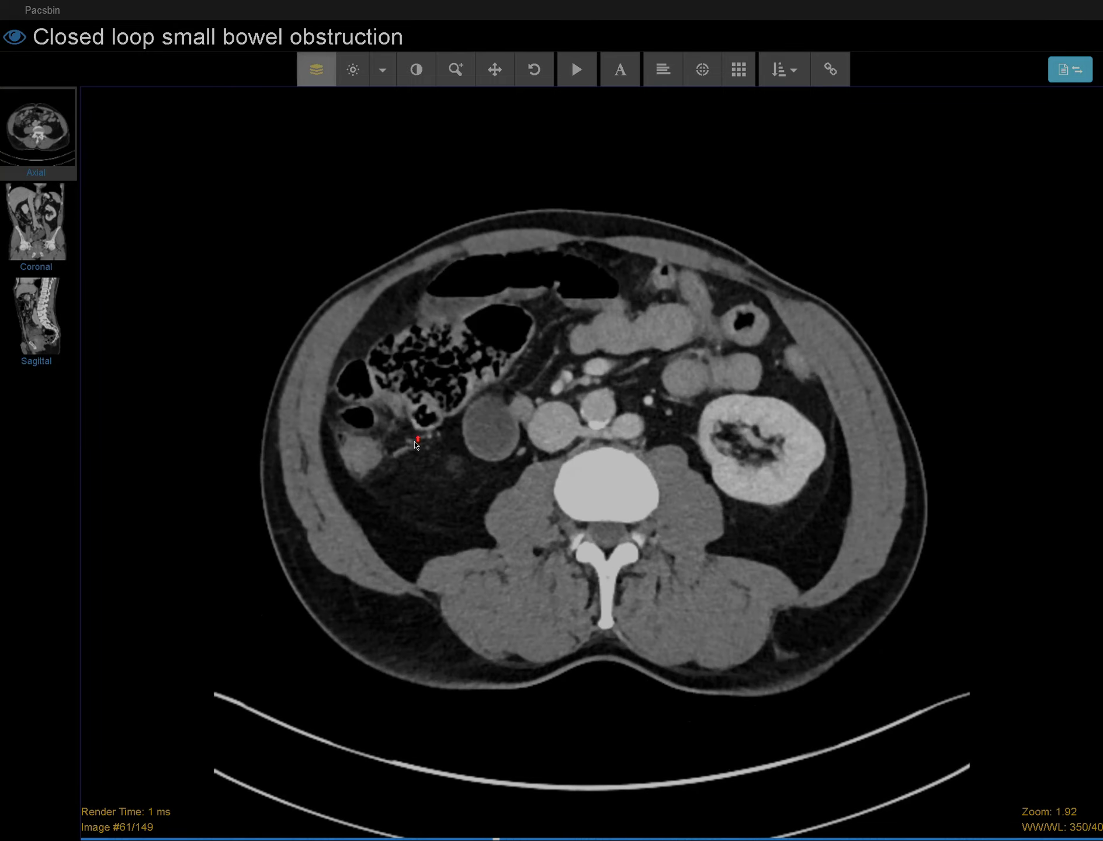
{"action": "scroll", "coordinate": [417, 447], "scroll_direction": "down", "scroll_amount": 6}
{"action": "scroll", "coordinate": [418, 450], "scroll_direction": "up", "scroll_amount": 11}
{"action": "scroll", "coordinate": [420, 452], "scroll_direction": "down", "scroll_amount": 11}
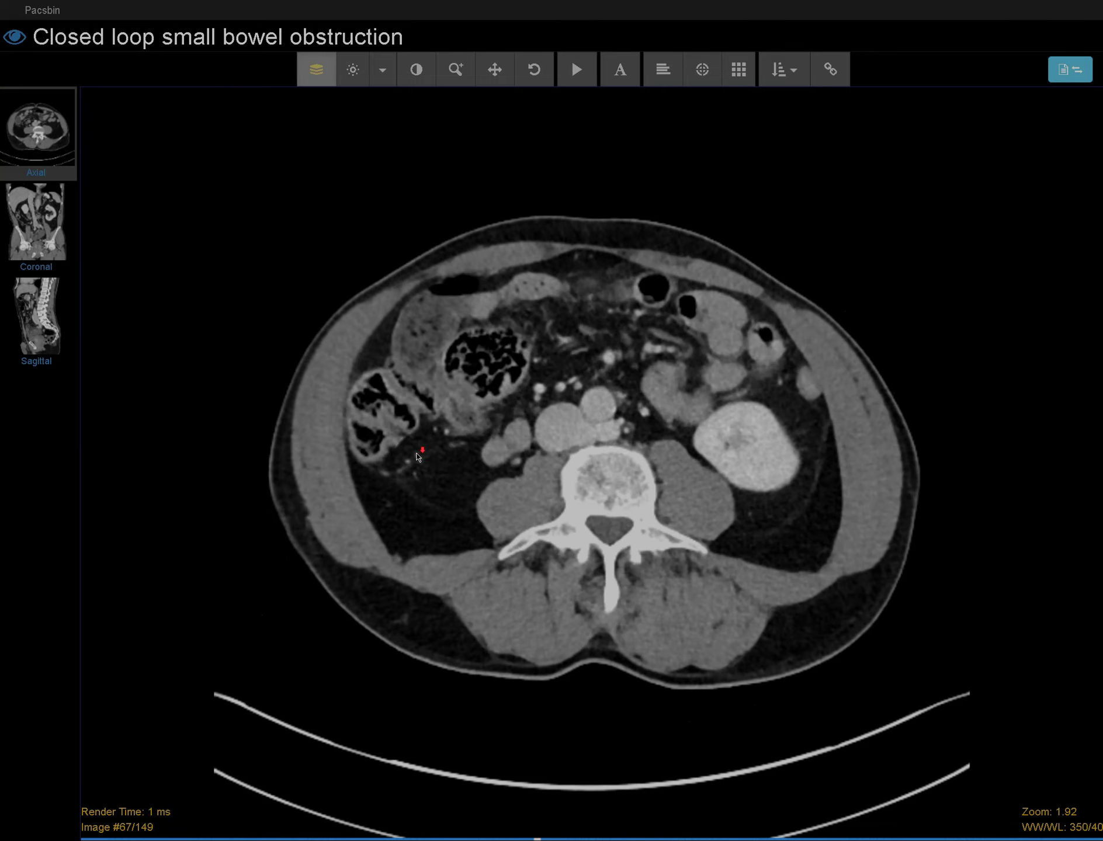
{"action": "scroll", "coordinate": [572, 435], "scroll_direction": "down", "scroll_amount": 20}
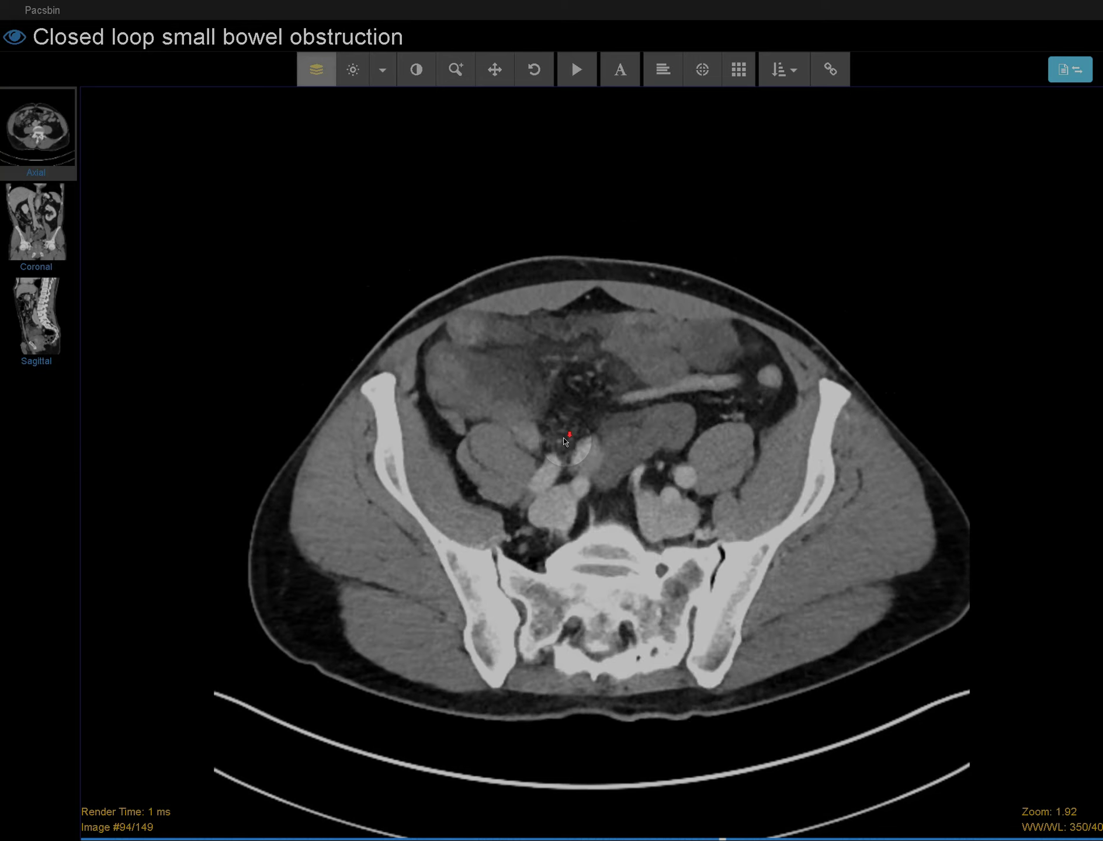
- Page the axial slices down to about image 123, then back up to image 74/149 at kidney level
{"action": "scroll", "coordinate": [583, 432], "scroll_direction": "down", "scroll_amount": 3}
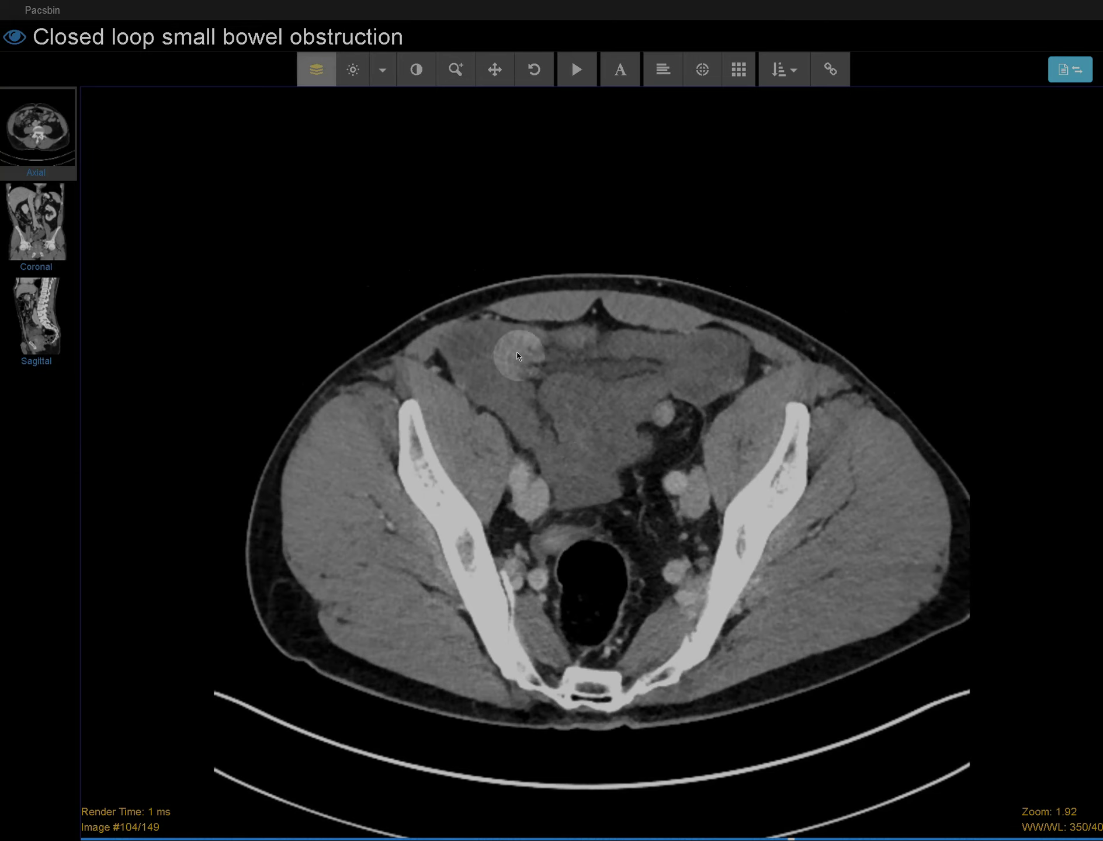
{"action": "scroll", "coordinate": [620, 436], "scroll_direction": "up", "scroll_amount": 20}
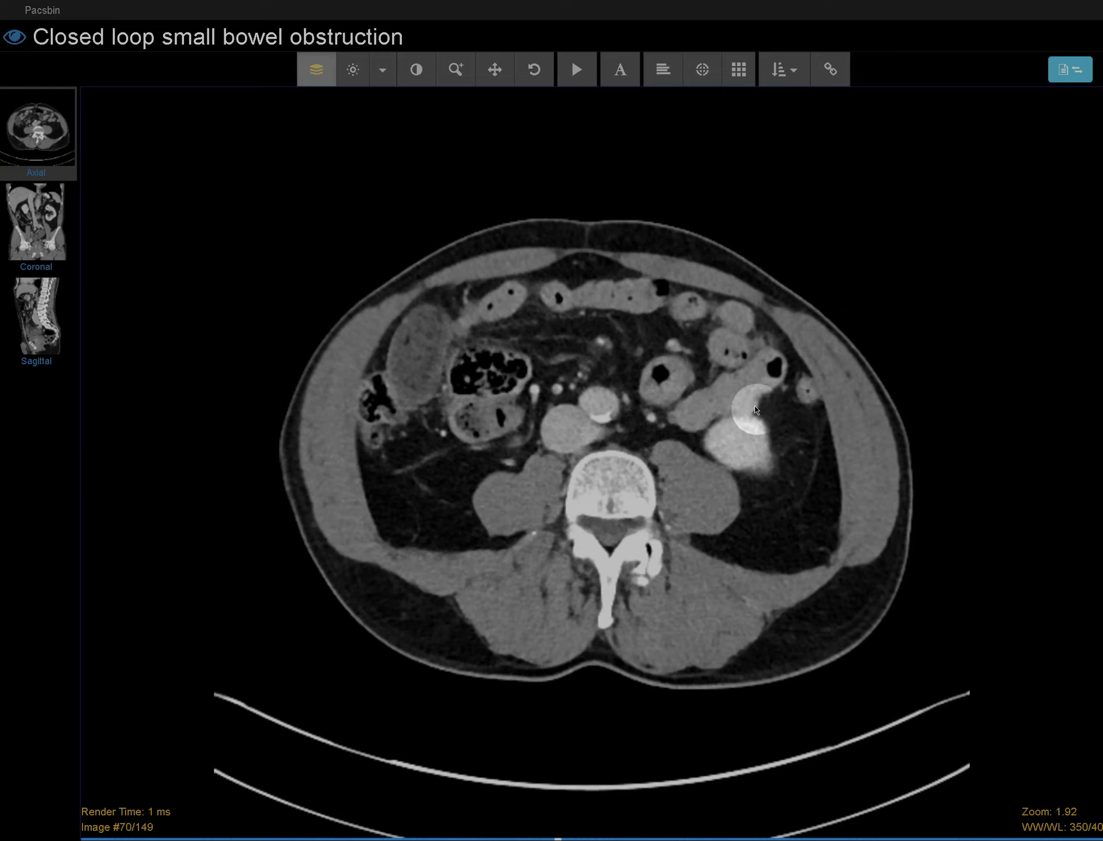
{"action": "scroll", "coordinate": [690, 412], "scroll_direction": "down", "scroll_amount": 20}
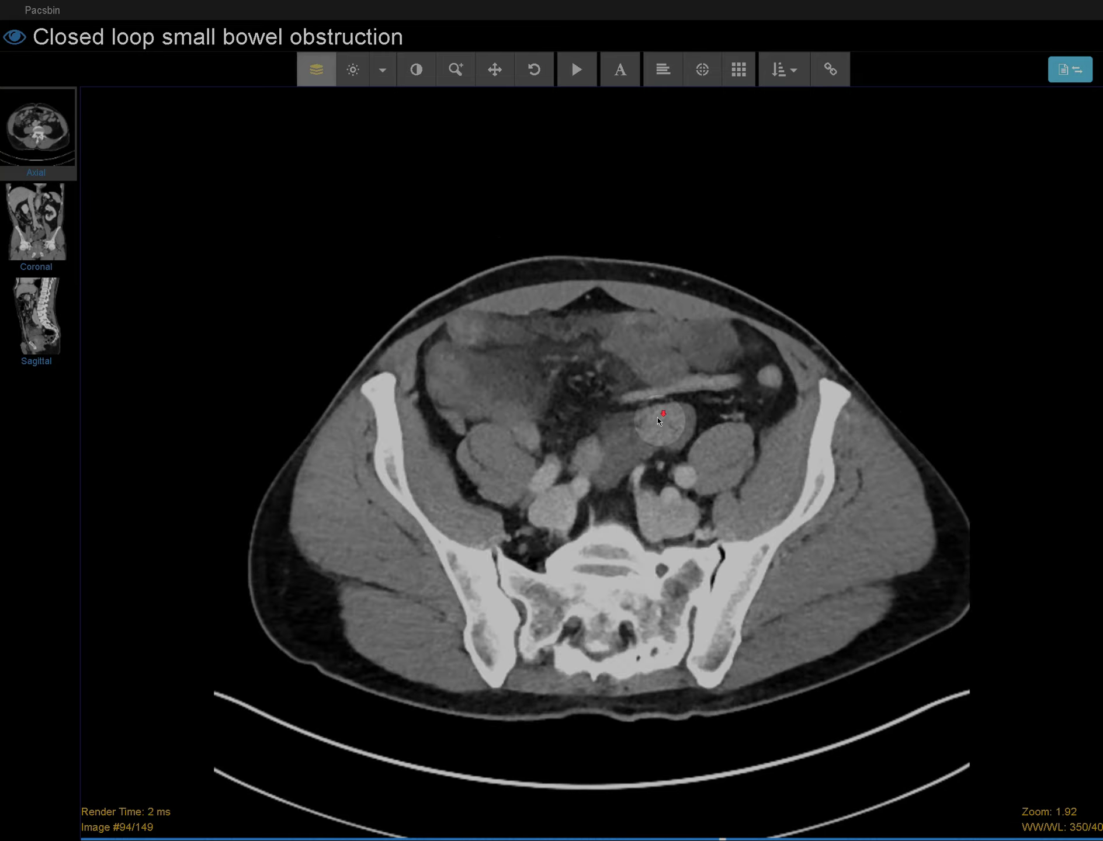
{"action": "scroll", "coordinate": [579, 448], "scroll_direction": "up", "scroll_amount": 1}
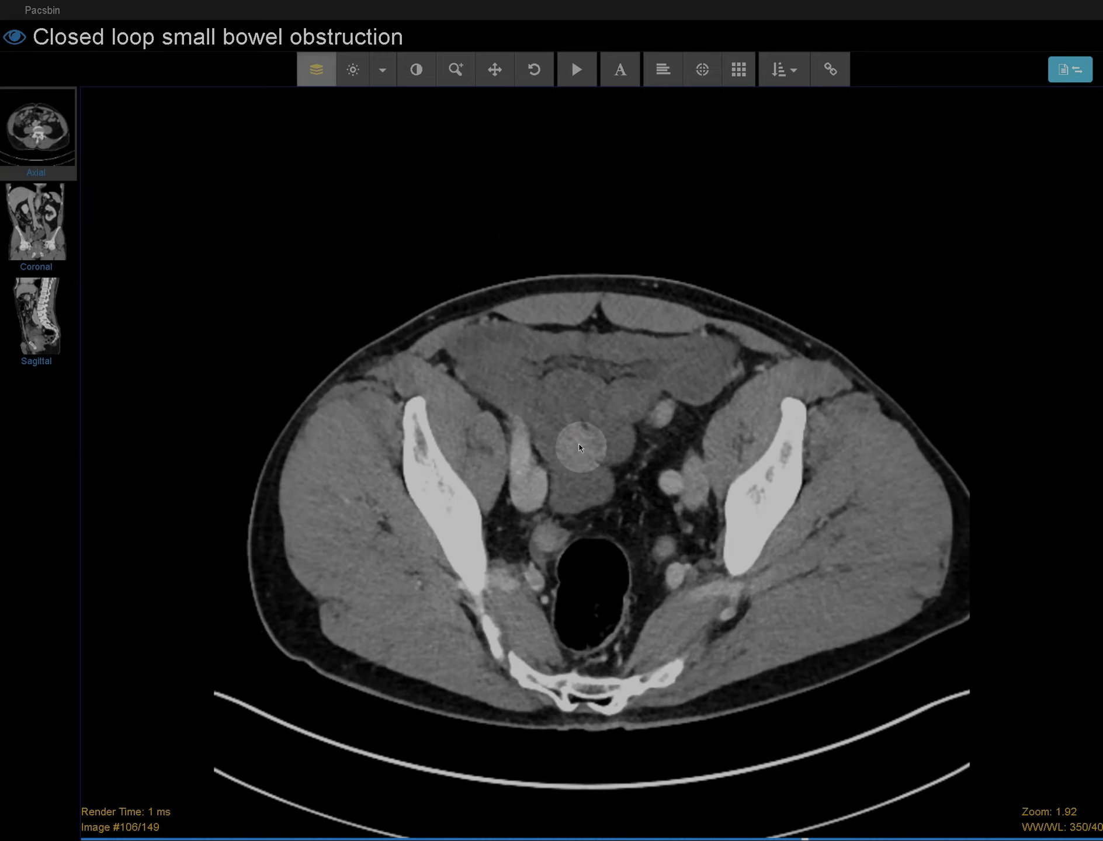
{"action": "scroll", "coordinate": [636, 404], "scroll_direction": "down", "scroll_amount": 6}
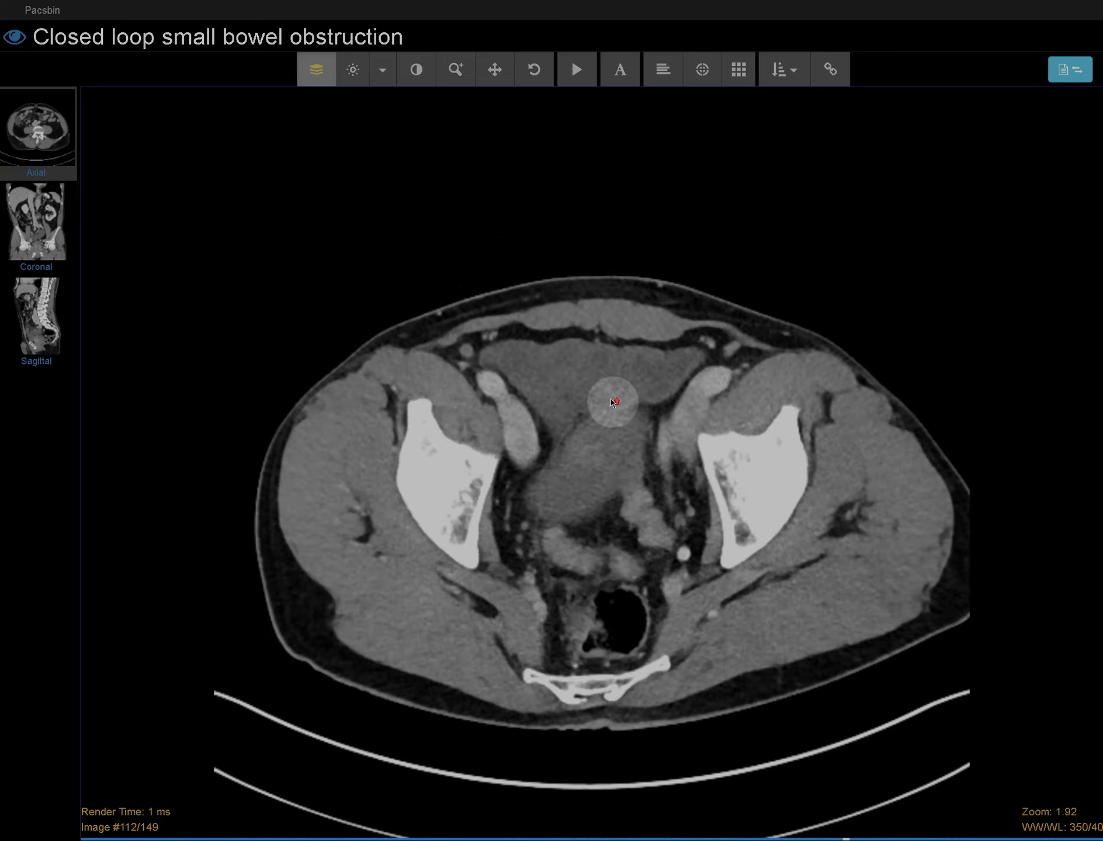
{"action": "scroll", "coordinate": [611, 394], "scroll_direction": "up", "scroll_amount": 12}
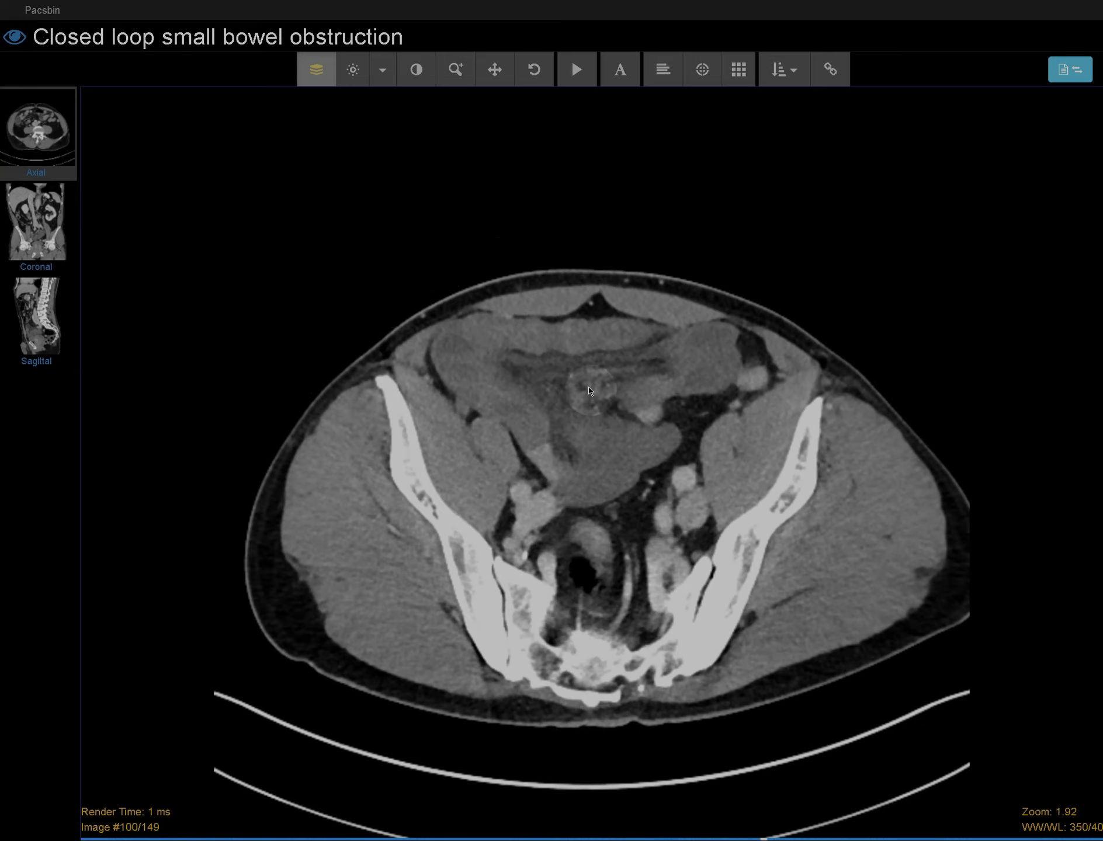
{"action": "scroll", "coordinate": [590, 376], "scroll_direction": "down", "scroll_amount": 10}
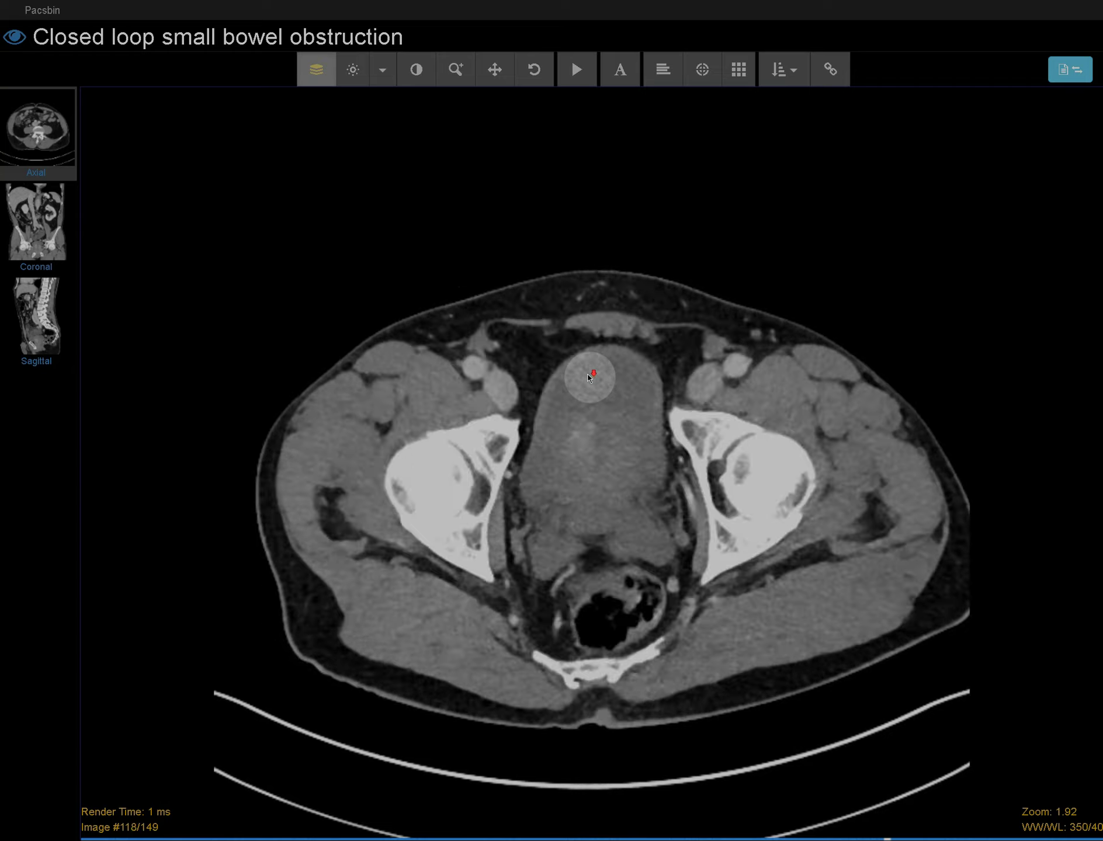
{"action": "scroll", "coordinate": [589, 377], "scroll_direction": "up", "scroll_amount": 13}
{"action": "scroll", "coordinate": [588, 377], "scroll_direction": "down", "scroll_amount": 20}
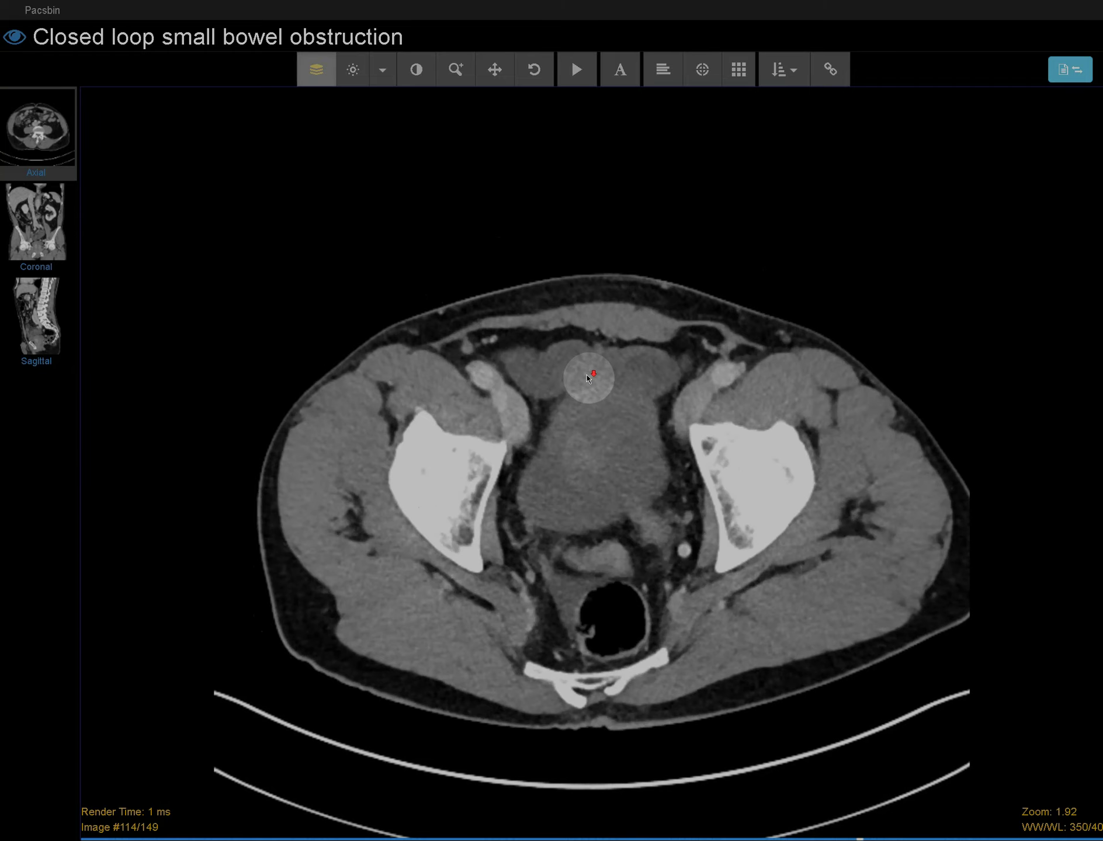
{"action": "scroll", "coordinate": [588, 377], "scroll_direction": "up", "scroll_amount": 7}
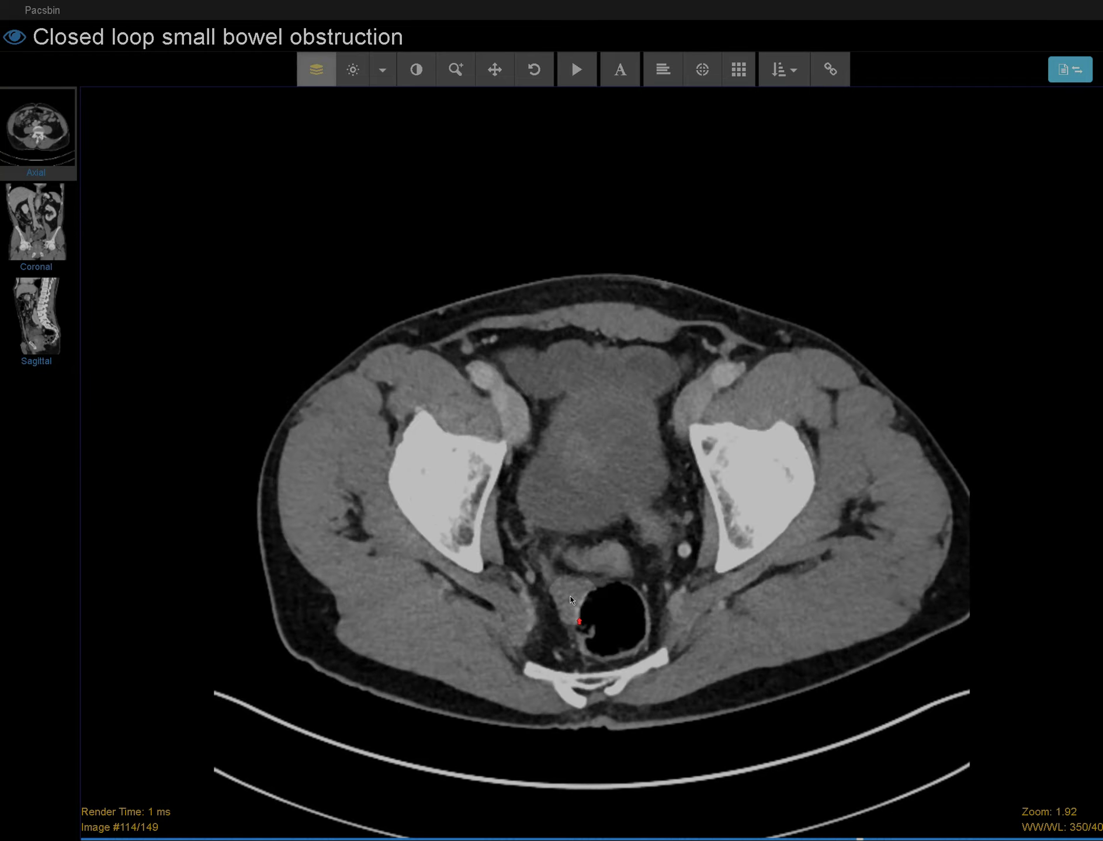
{"action": "scroll", "coordinate": [571, 593], "scroll_direction": "up", "scroll_amount": 20}
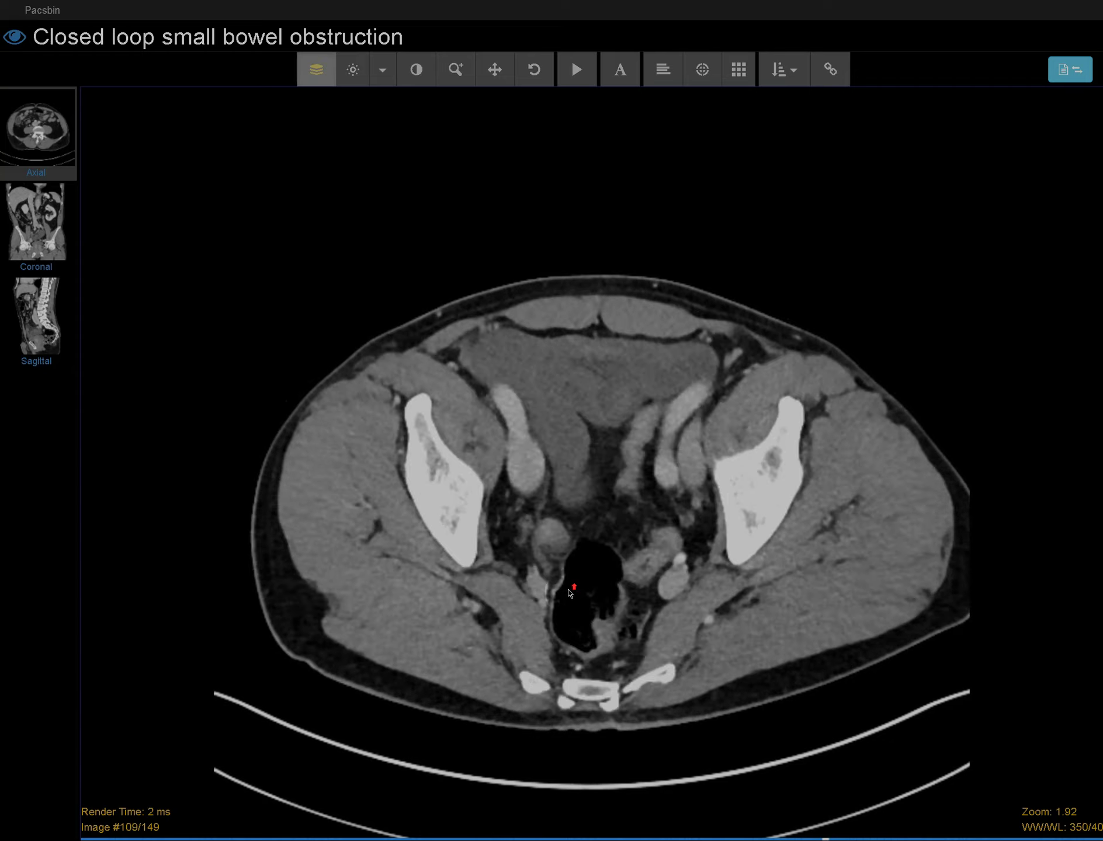
{"action": "scroll", "coordinate": [577, 517], "scroll_direction": "up", "scroll_amount": 14}
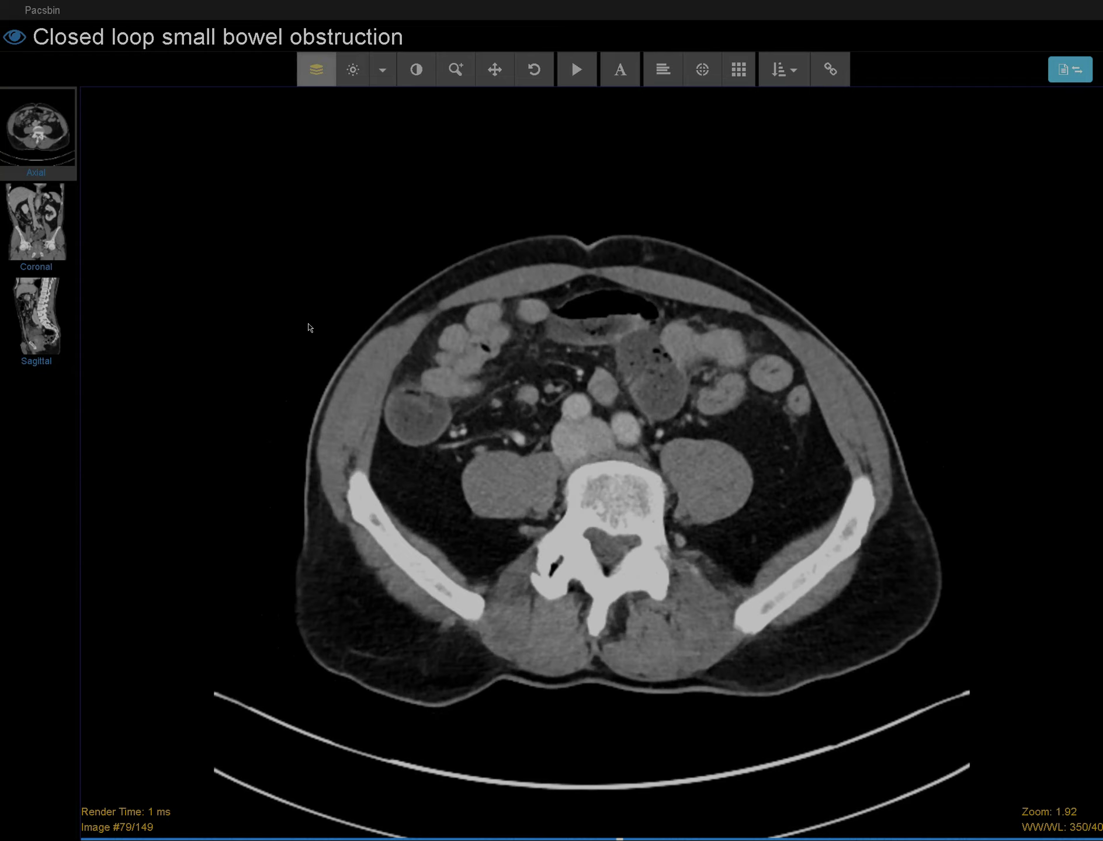
{"action": "scroll", "coordinate": [386, 371], "scroll_direction": "up", "scroll_amount": 5}
- Open the coronal series and settle on image 41/121 showing the clustered lower-abdominal bowel loops
{"action": "left_click", "coordinate": [52, 225]}
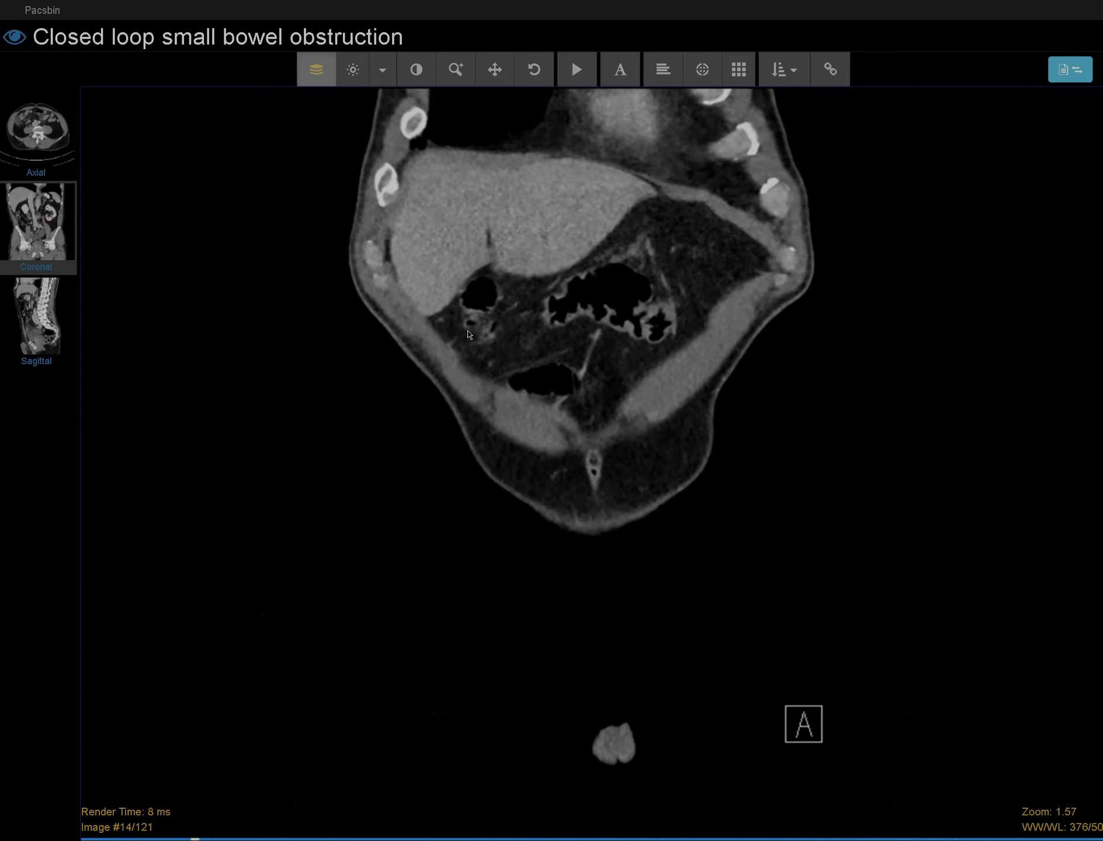
{"action": "scroll", "coordinate": [562, 383], "scroll_direction": "down", "scroll_amount": 20}
{"action": "scroll", "coordinate": [563, 383], "scroll_direction": "up", "scroll_amount": 10}
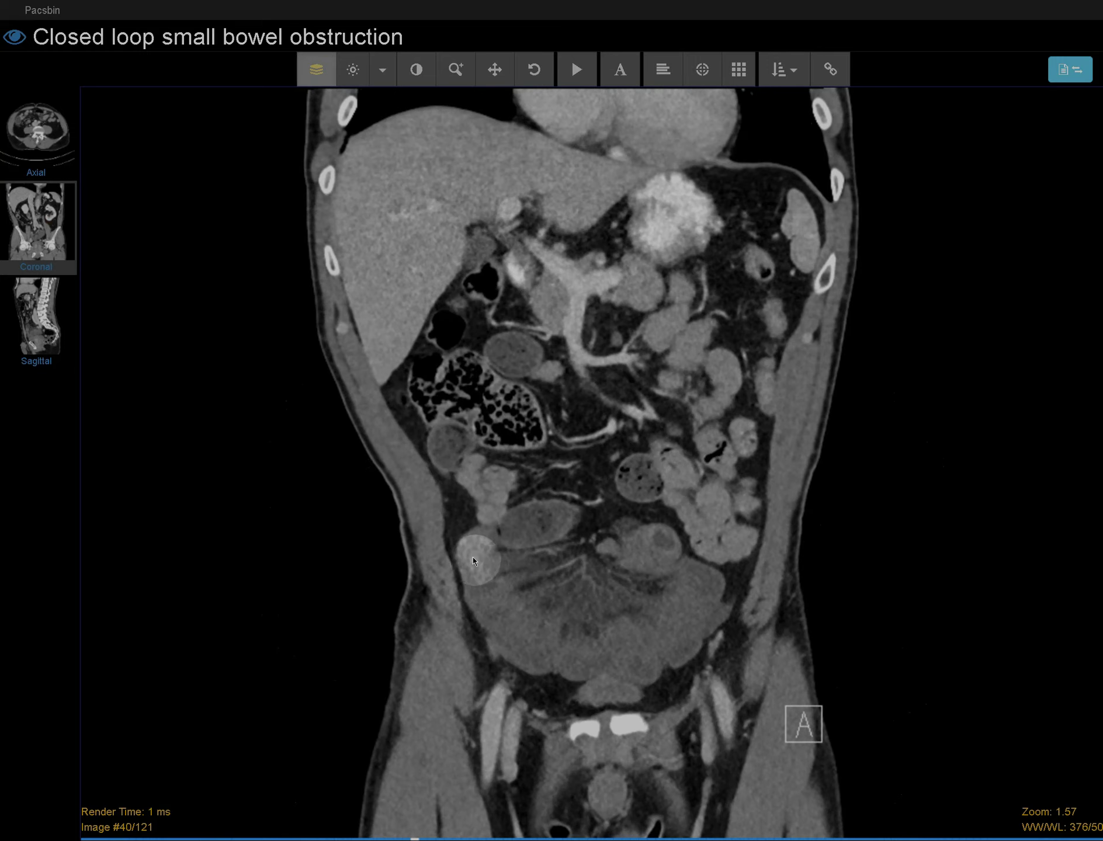
{"action": "scroll", "coordinate": [668, 623], "scroll_direction": "down", "scroll_amount": 4}
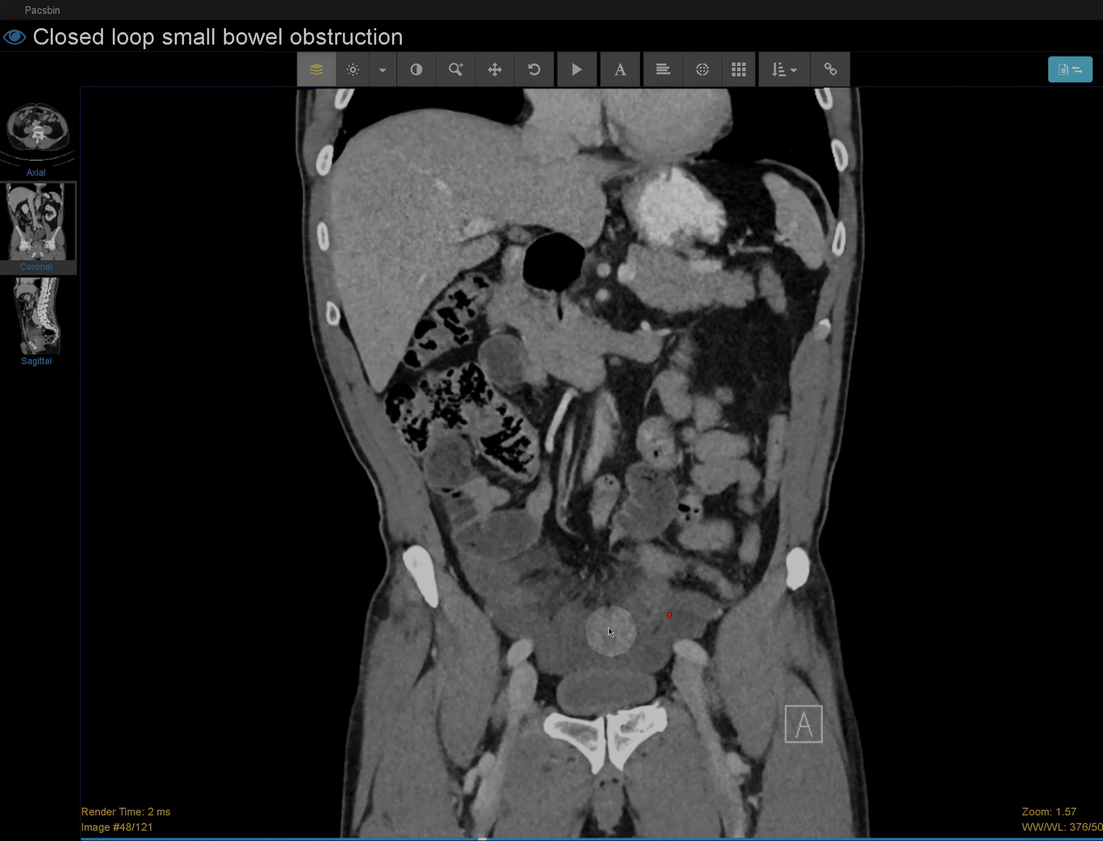
{"action": "scroll", "coordinate": [630, 616], "scroll_direction": "up", "scroll_amount": 3}
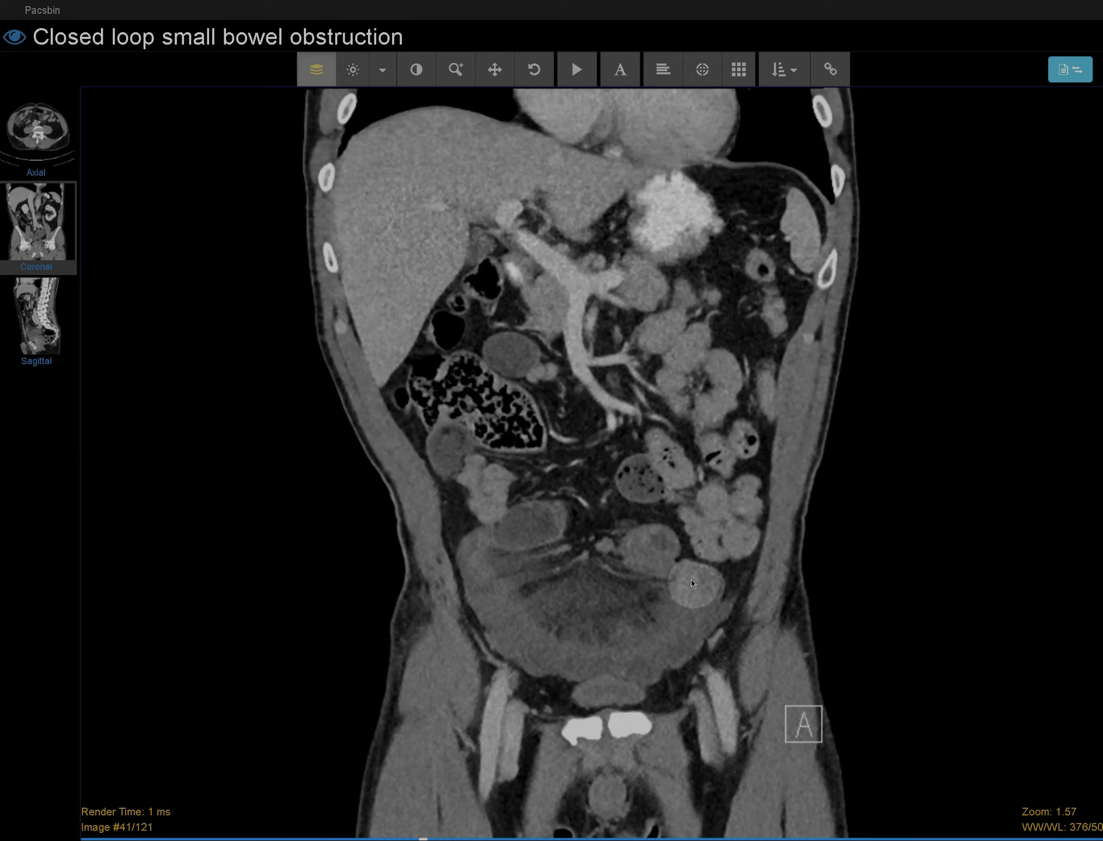
{"action": "key", "text": "Escape"}
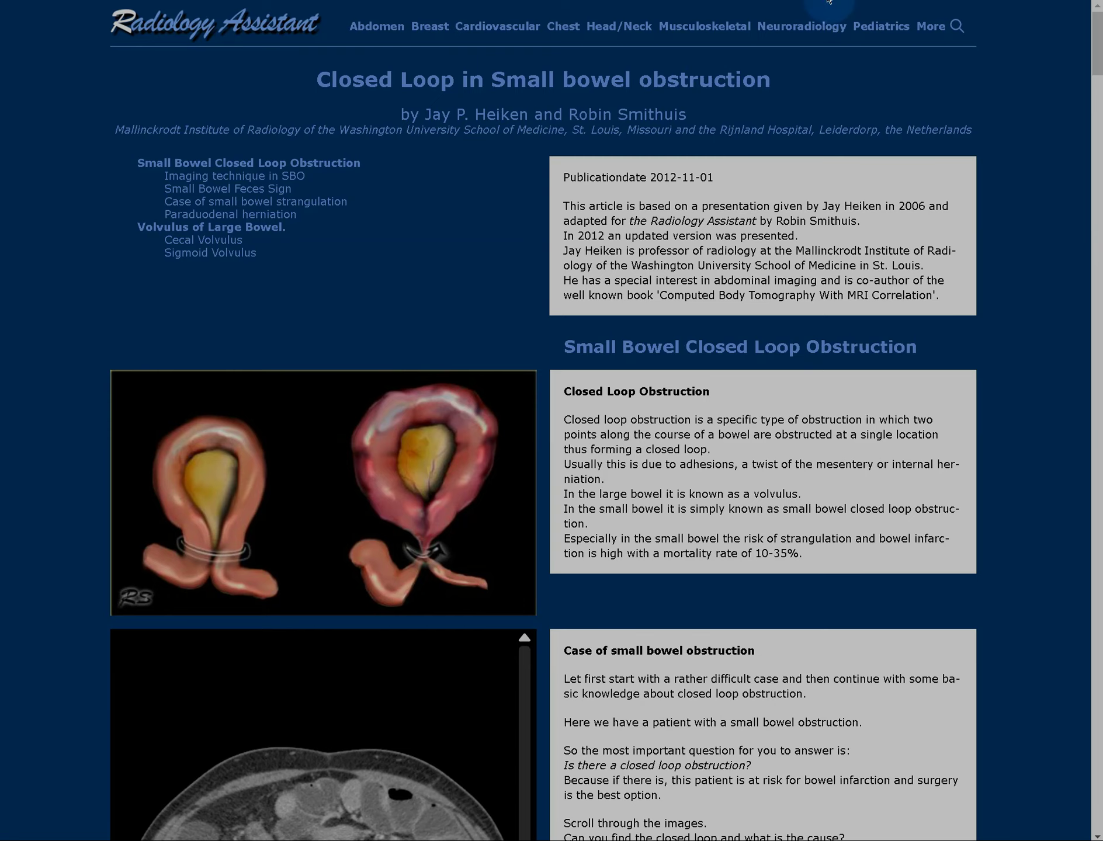
{"action": "scroll", "coordinate": [627, 535], "scroll_direction": "down", "scroll_amount": 2}
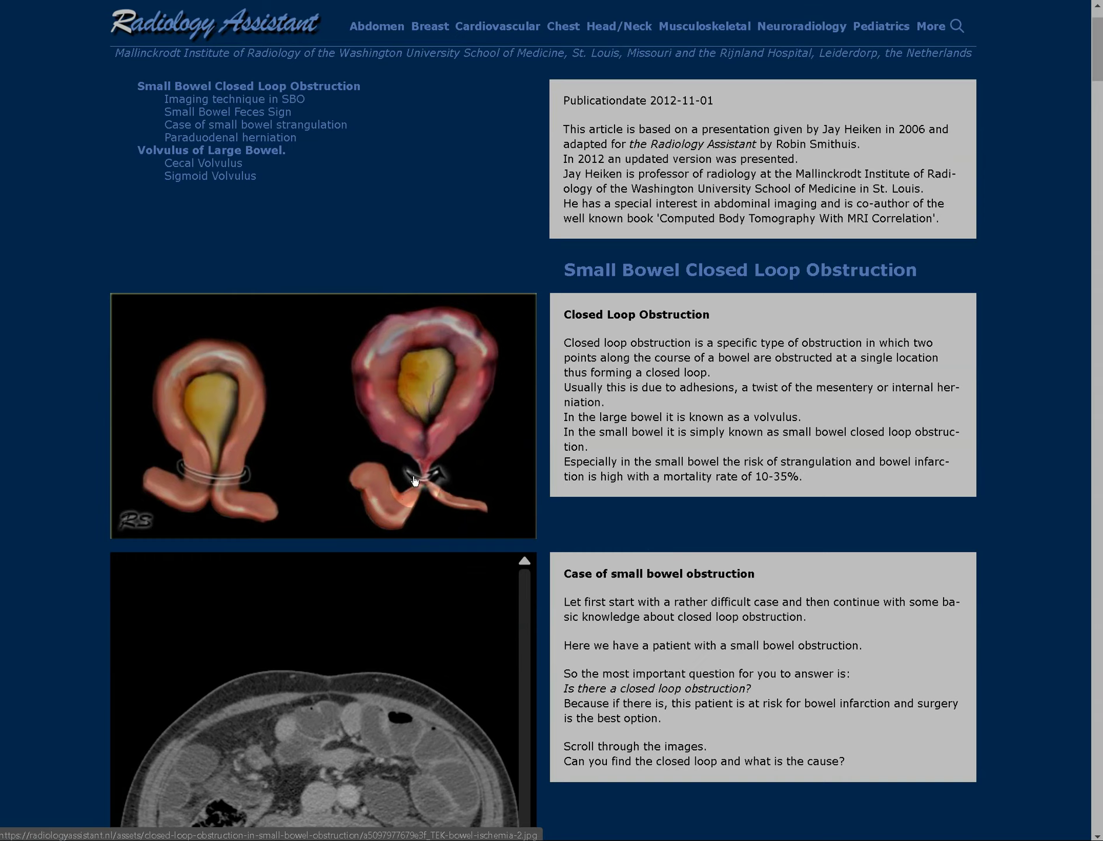
{"action": "scroll", "coordinate": [591, 474], "scroll_direction": "down", "scroll_amount": 15}
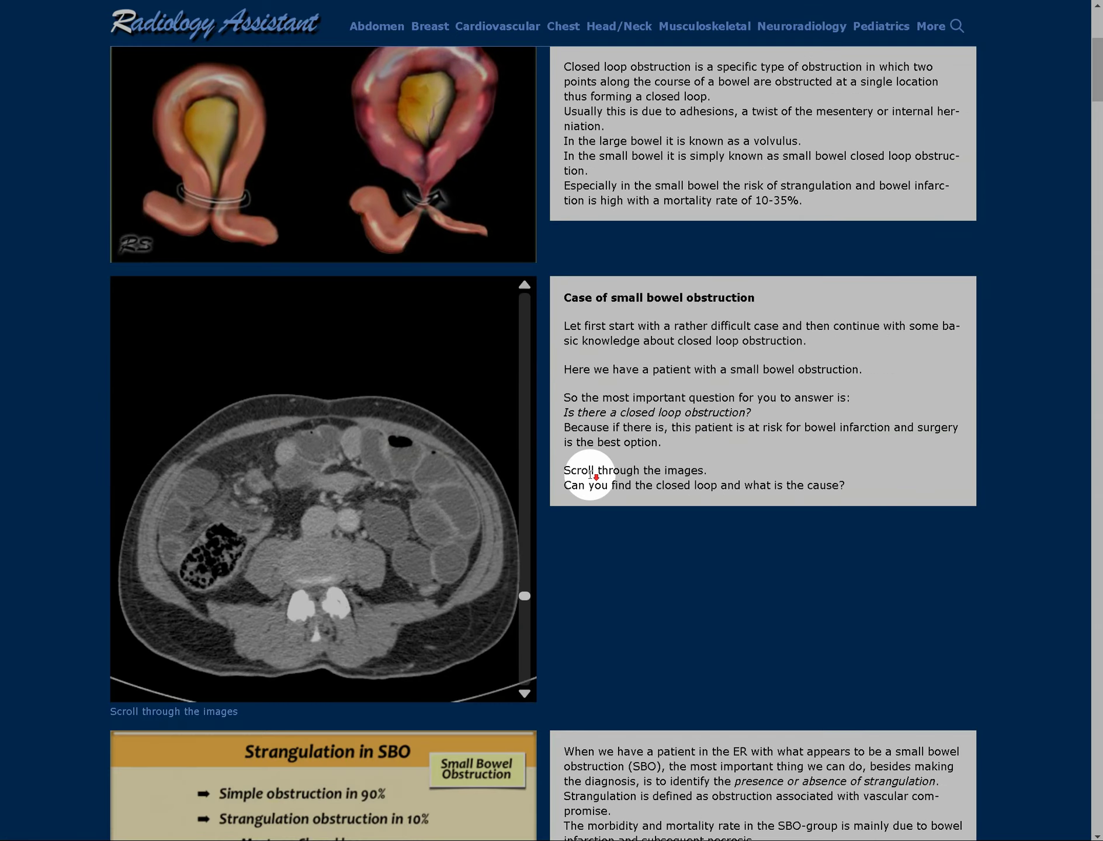
{"action": "scroll", "coordinate": [591, 474], "scroll_direction": "down", "scroll_amount": 15}
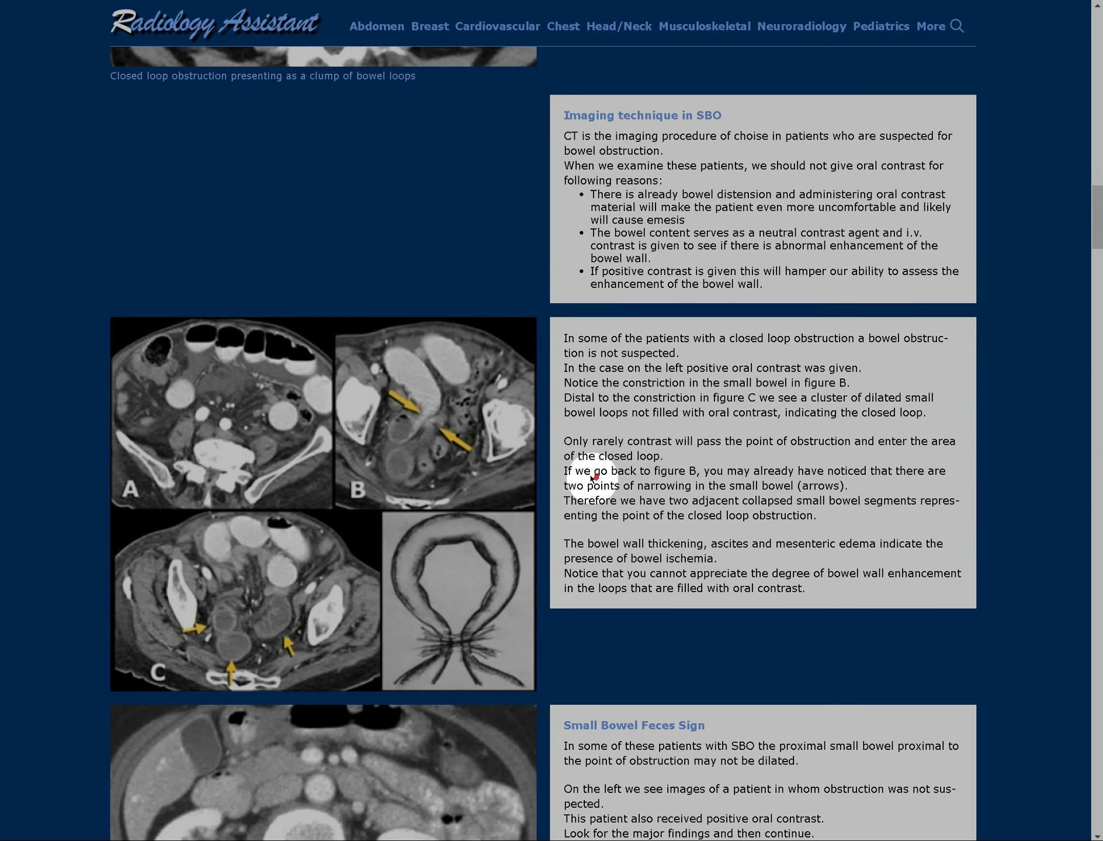
{"action": "scroll", "coordinate": [591, 478], "scroll_direction": "down", "scroll_amount": 20}
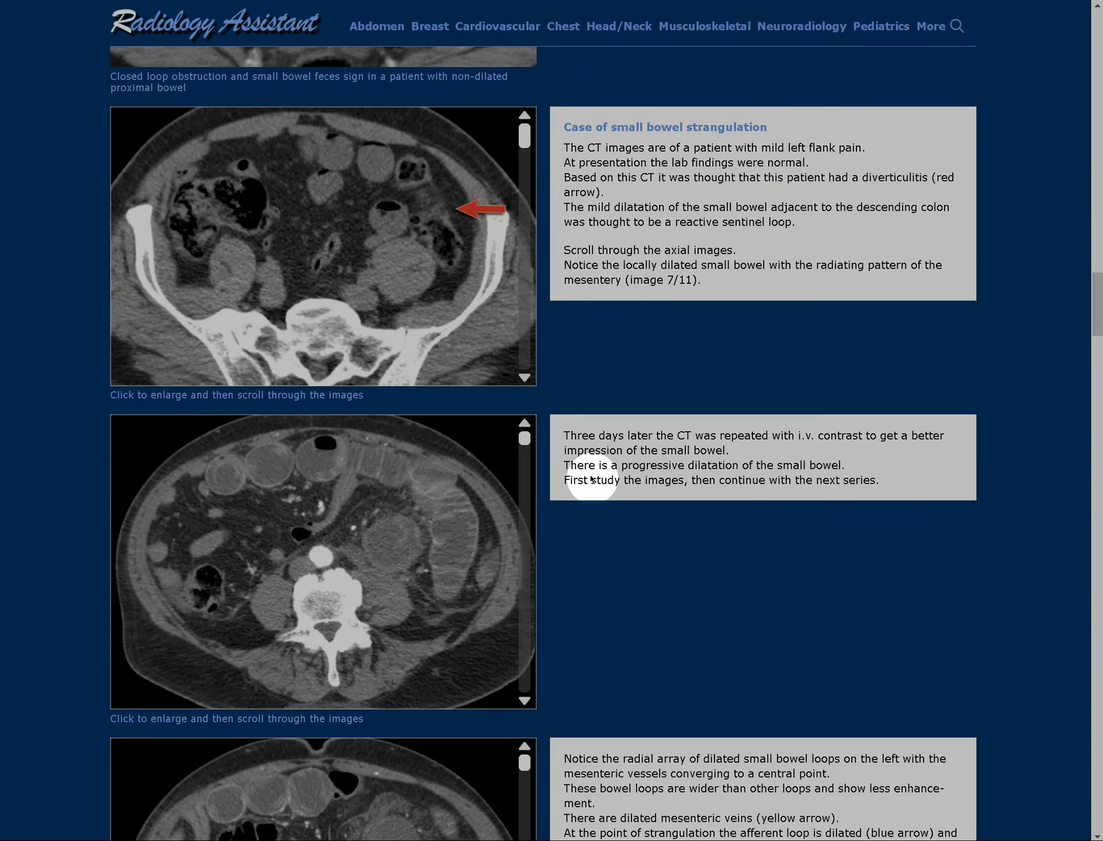
{"action": "scroll", "coordinate": [592, 479], "scroll_direction": "down", "scroll_amount": 20}
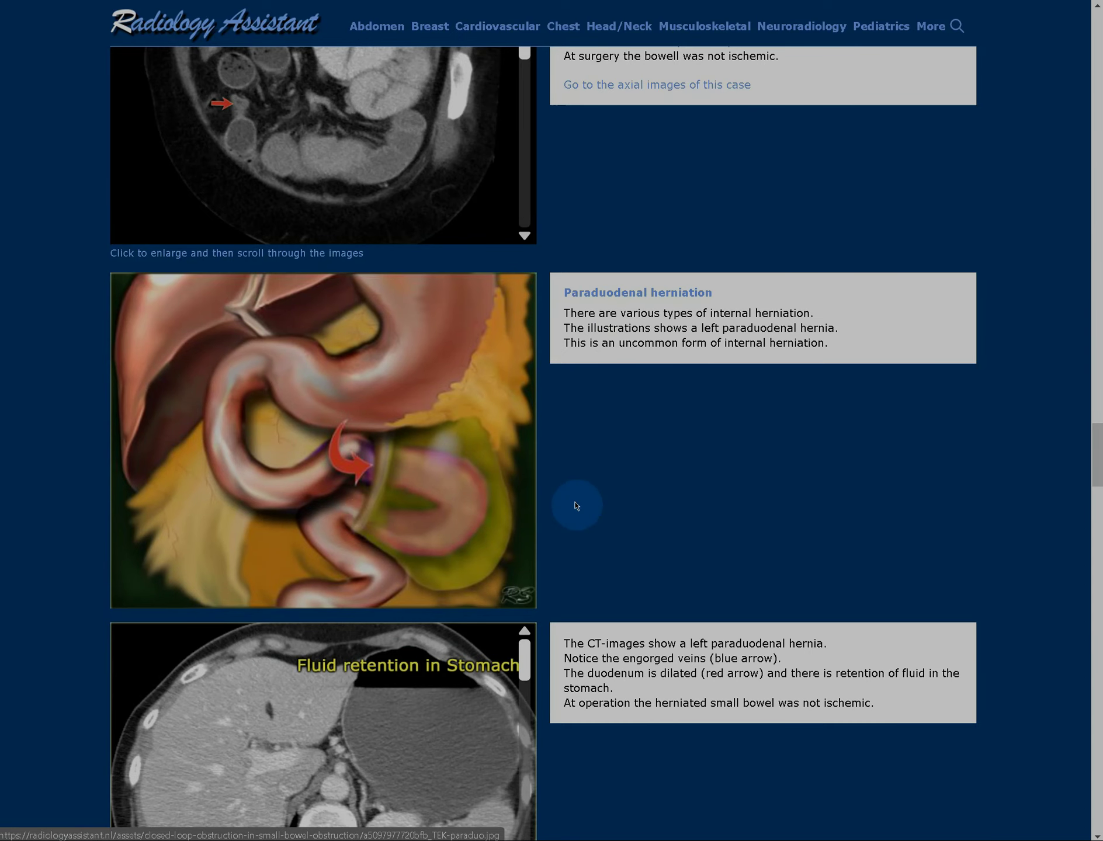
{"action": "scroll", "coordinate": [645, 492], "scroll_direction": "up", "scroll_amount": 20}
{"action": "scroll", "coordinate": [647, 492], "scroll_direction": "up", "scroll_amount": 18}
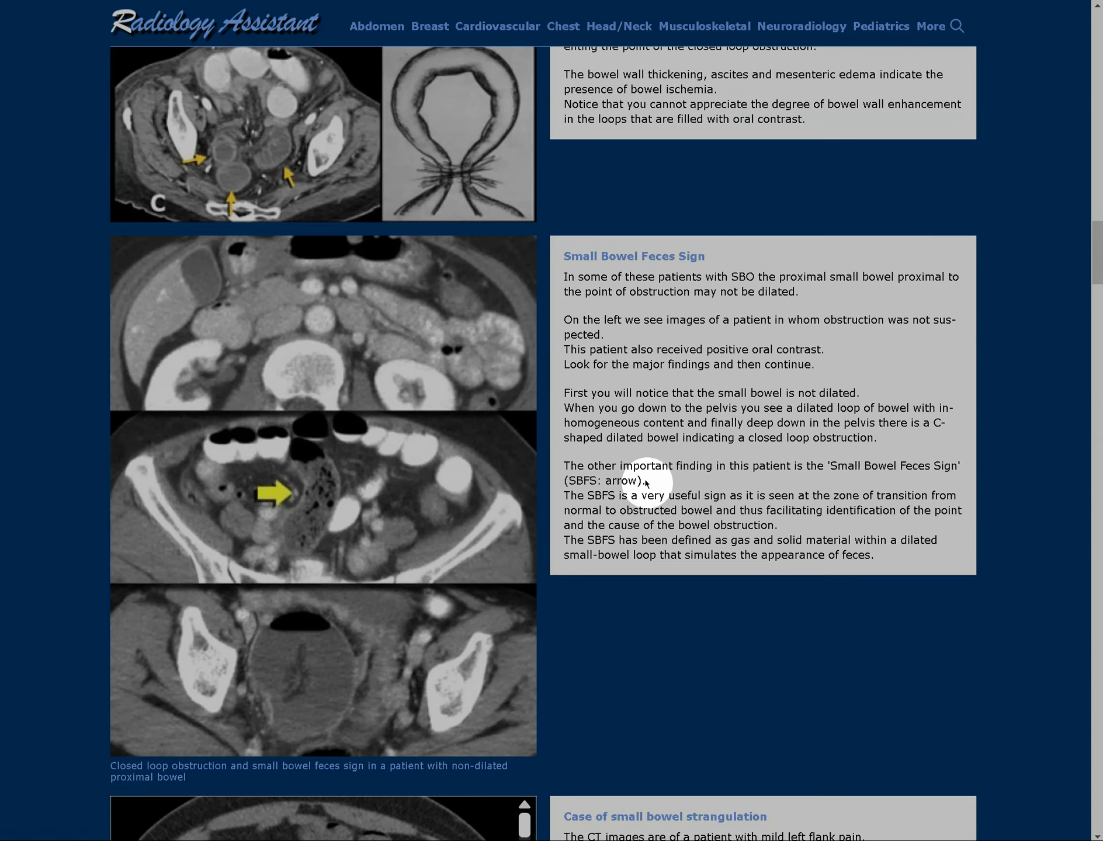
{"action": "scroll", "coordinate": [588, 507], "scroll_direction": "down", "scroll_amount": 3}
{"action": "scroll", "coordinate": [587, 507], "scroll_direction": "up", "scroll_amount": 1}
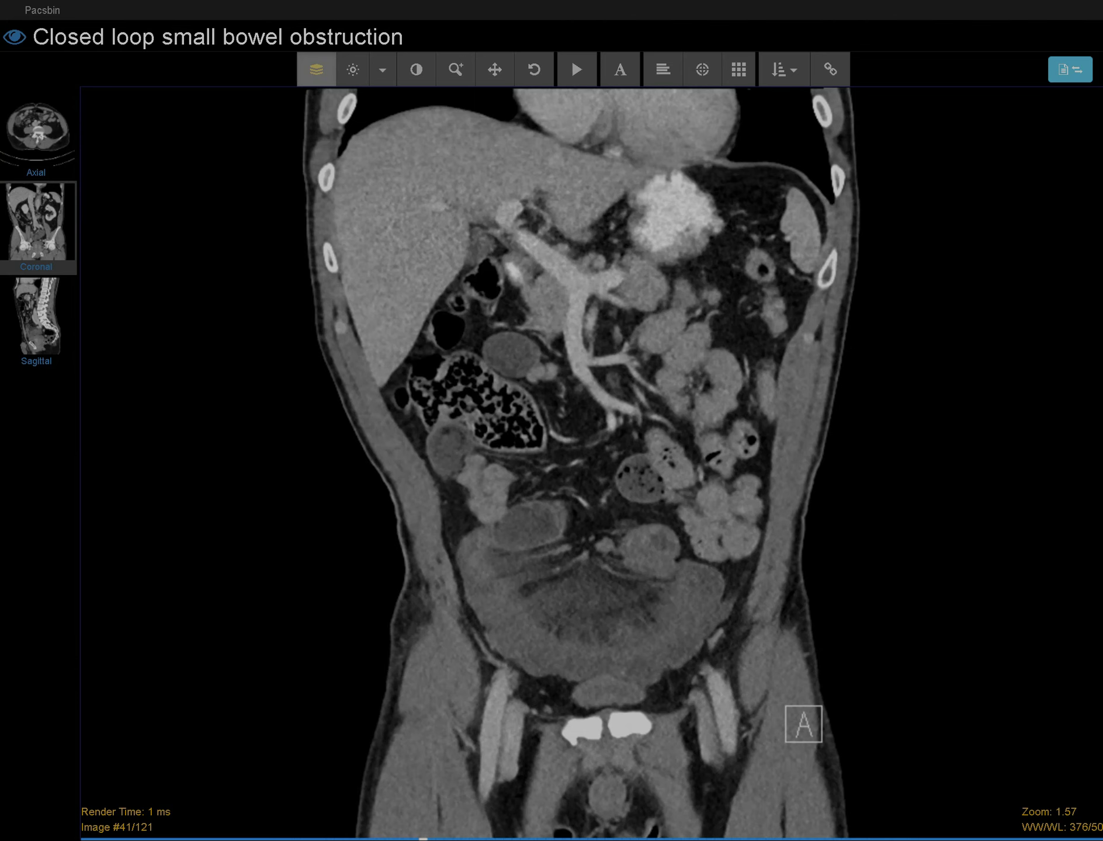
- Page back and forth through coronal slices 33–49 of the obstructed loop, ending on image 48/121
{"action": "scroll", "coordinate": [493, 559], "scroll_direction": "down", "scroll_amount": 1}
{"action": "scroll", "coordinate": [525, 584], "scroll_direction": "up", "scroll_amount": 1}
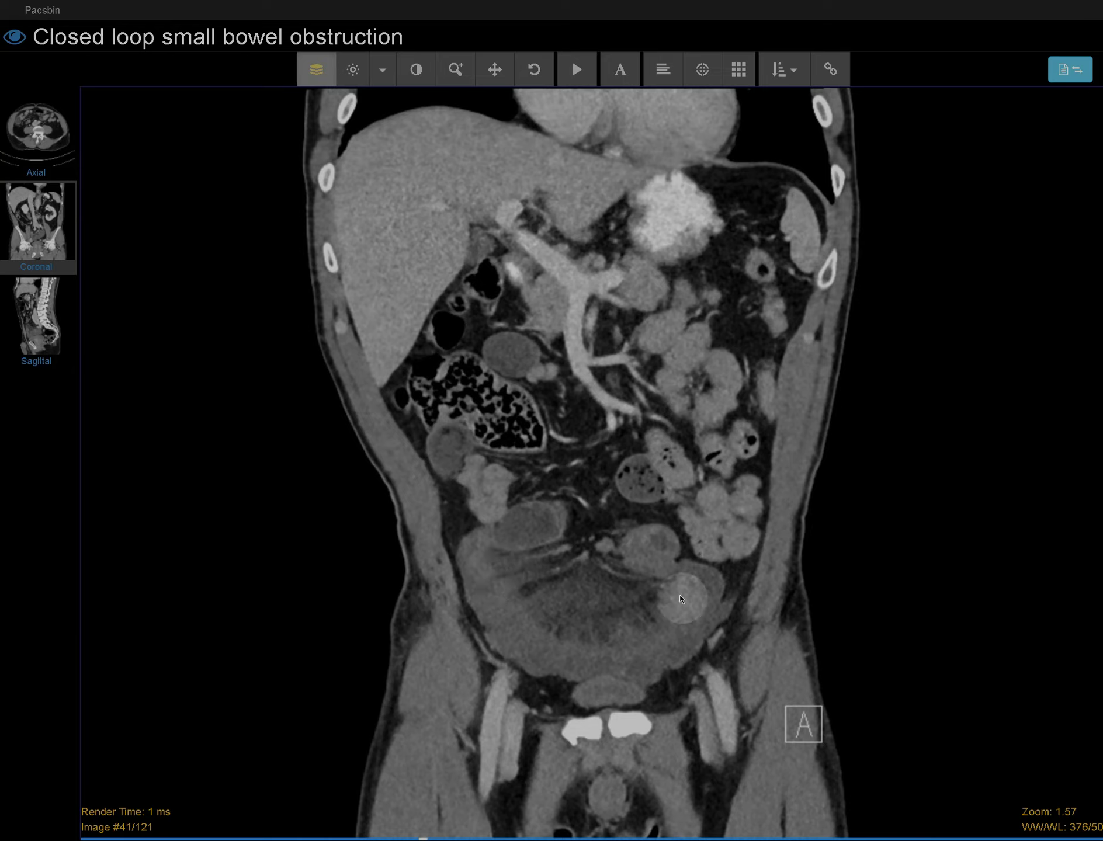
{"action": "scroll", "coordinate": [698, 582], "scroll_direction": "up", "scroll_amount": 7}
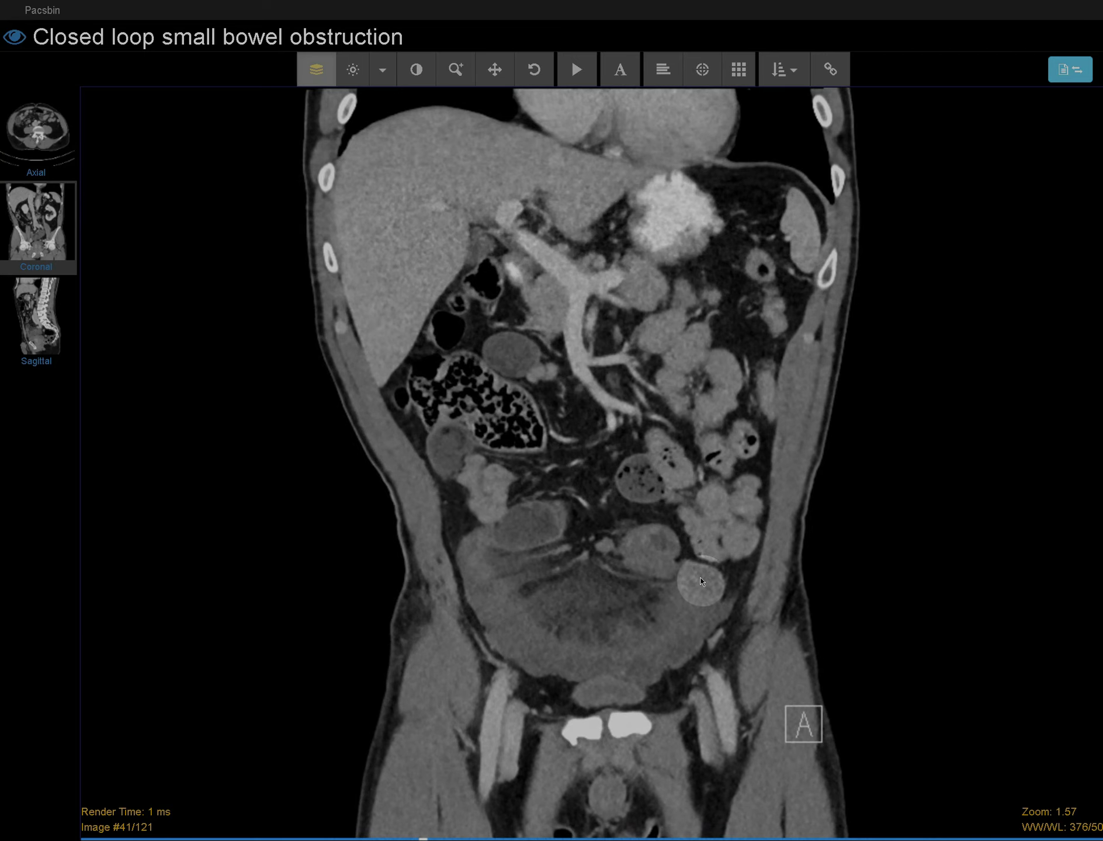
{"action": "scroll", "coordinate": [688, 586], "scroll_direction": "down", "scroll_amount": 14}
{"action": "scroll", "coordinate": [604, 532], "scroll_direction": "up", "scroll_amount": 7}
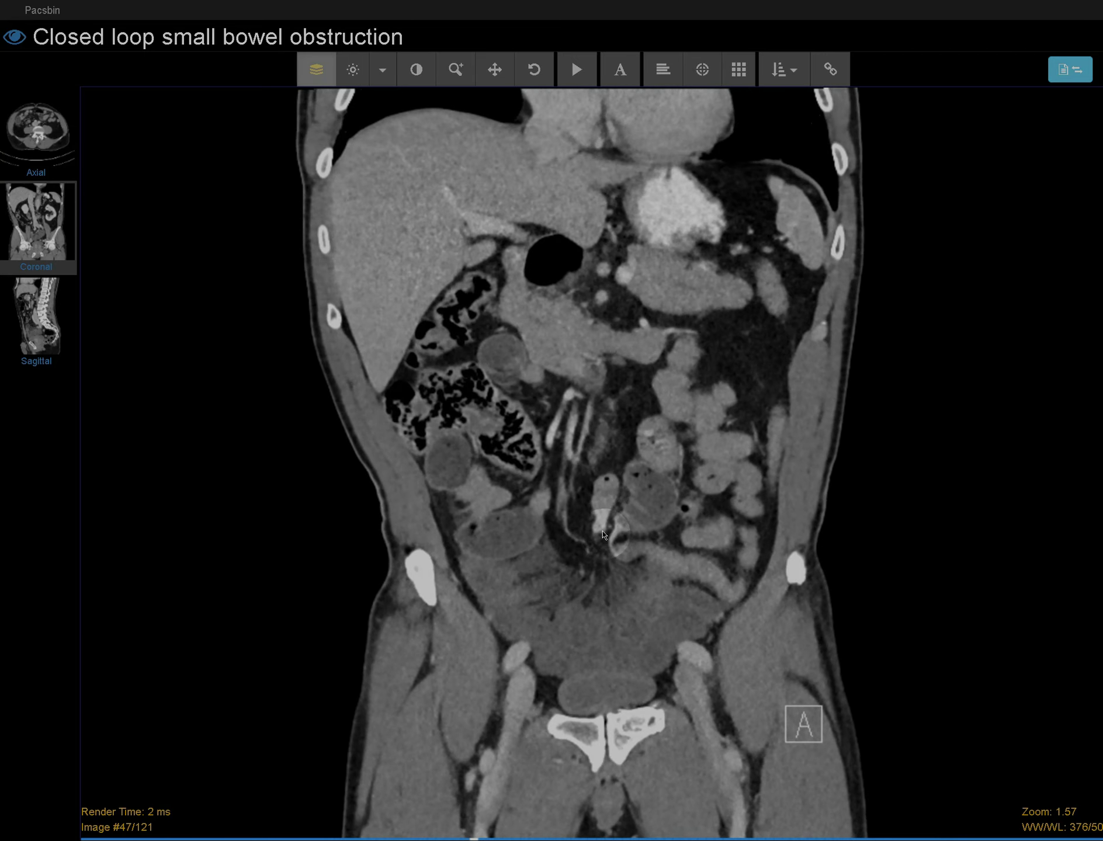
{"action": "scroll", "coordinate": [609, 557], "scroll_direction": "up", "scroll_amount": 5}
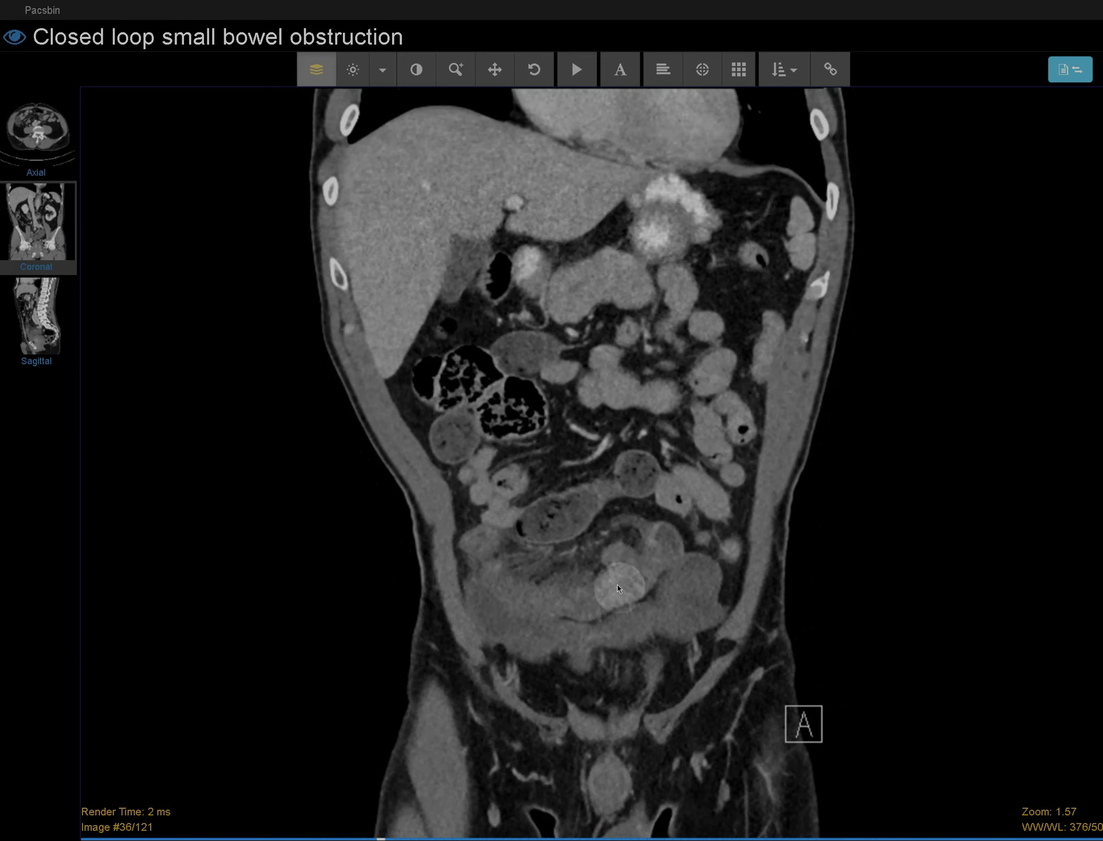
{"action": "scroll", "coordinate": [619, 588], "scroll_direction": "down", "scroll_amount": 5}
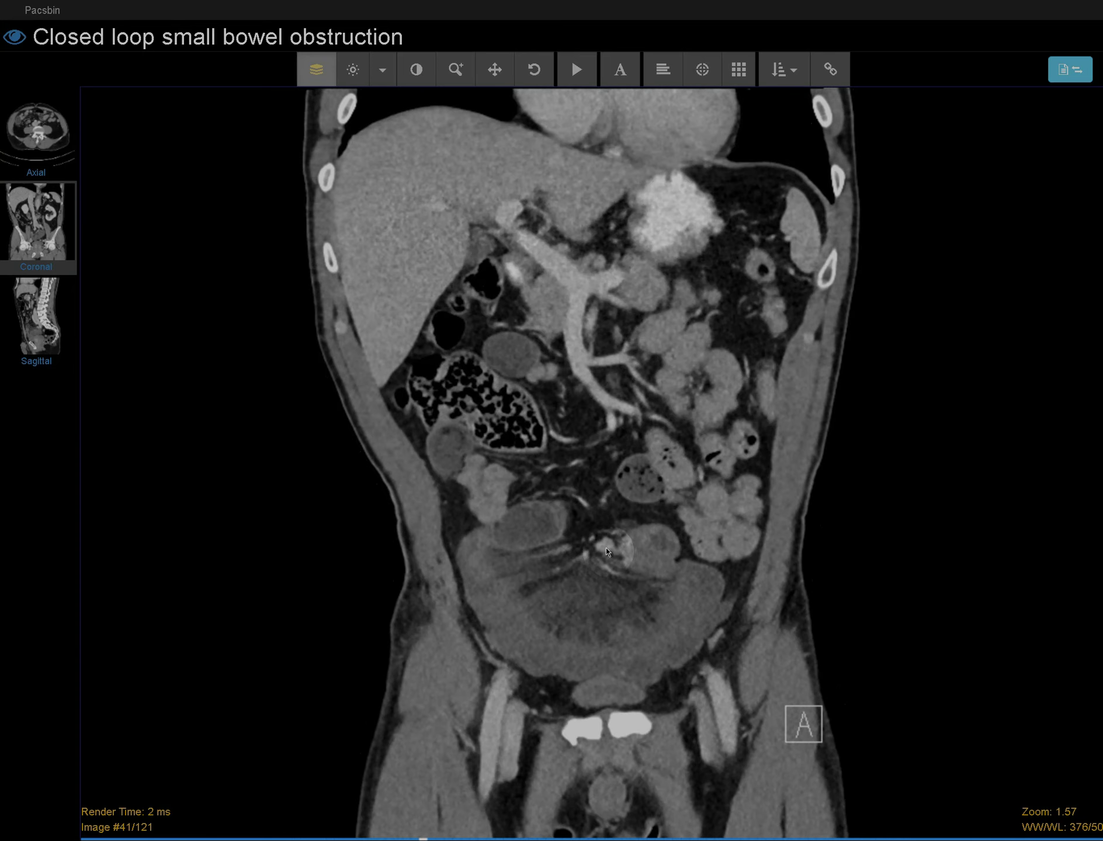
{"action": "scroll", "coordinate": [606, 551], "scroll_direction": "down", "scroll_amount": 3}
{"action": "scroll", "coordinate": [600, 540], "scroll_direction": "down", "scroll_amount": 2}
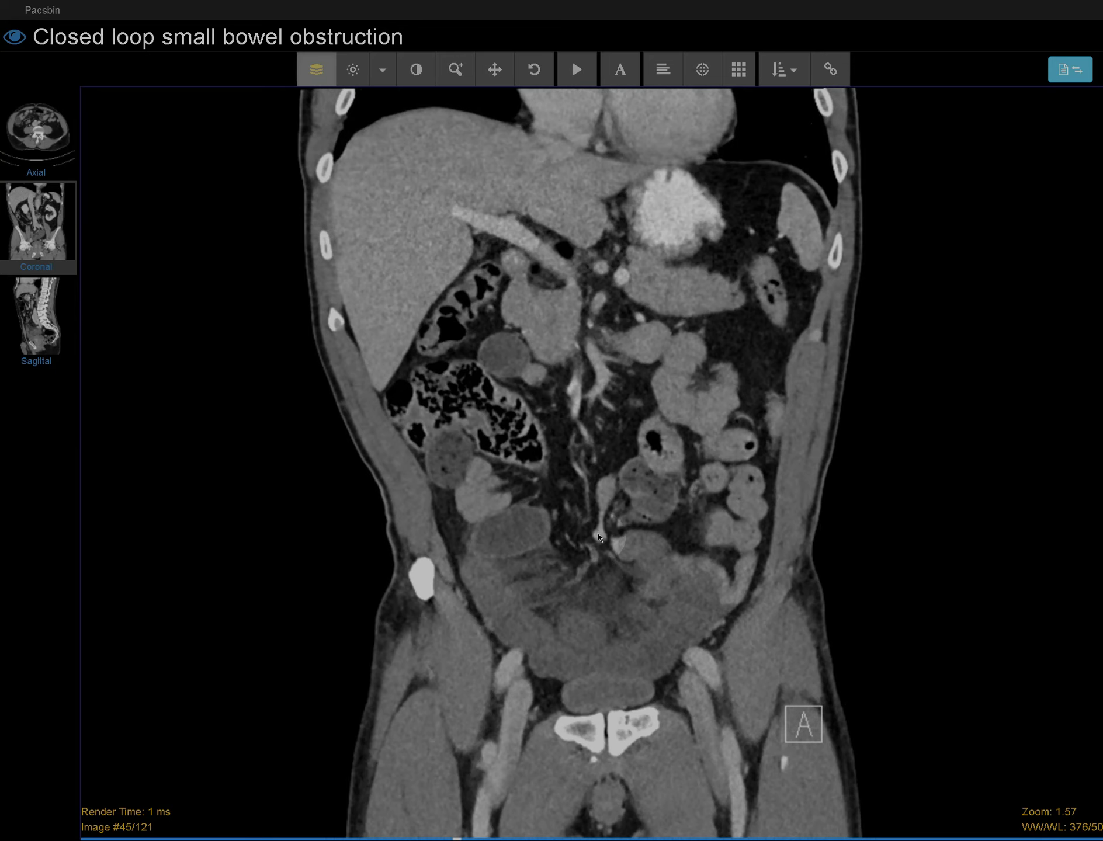
{"action": "scroll", "coordinate": [601, 535], "scroll_direction": "down", "scroll_amount": 2}
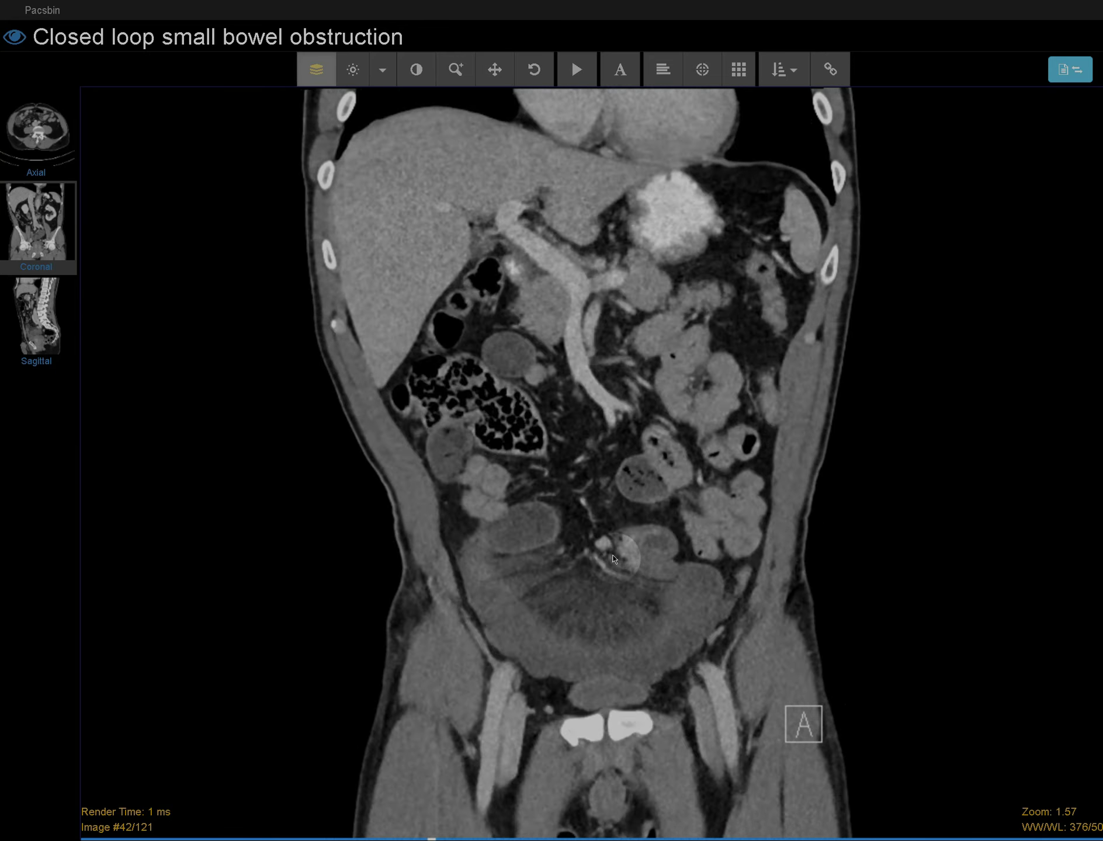
{"action": "scroll", "coordinate": [602, 508], "scroll_direction": "up", "scroll_amount": 2}
{"action": "scroll", "coordinate": [604, 494], "scroll_direction": "down", "scroll_amount": 2}
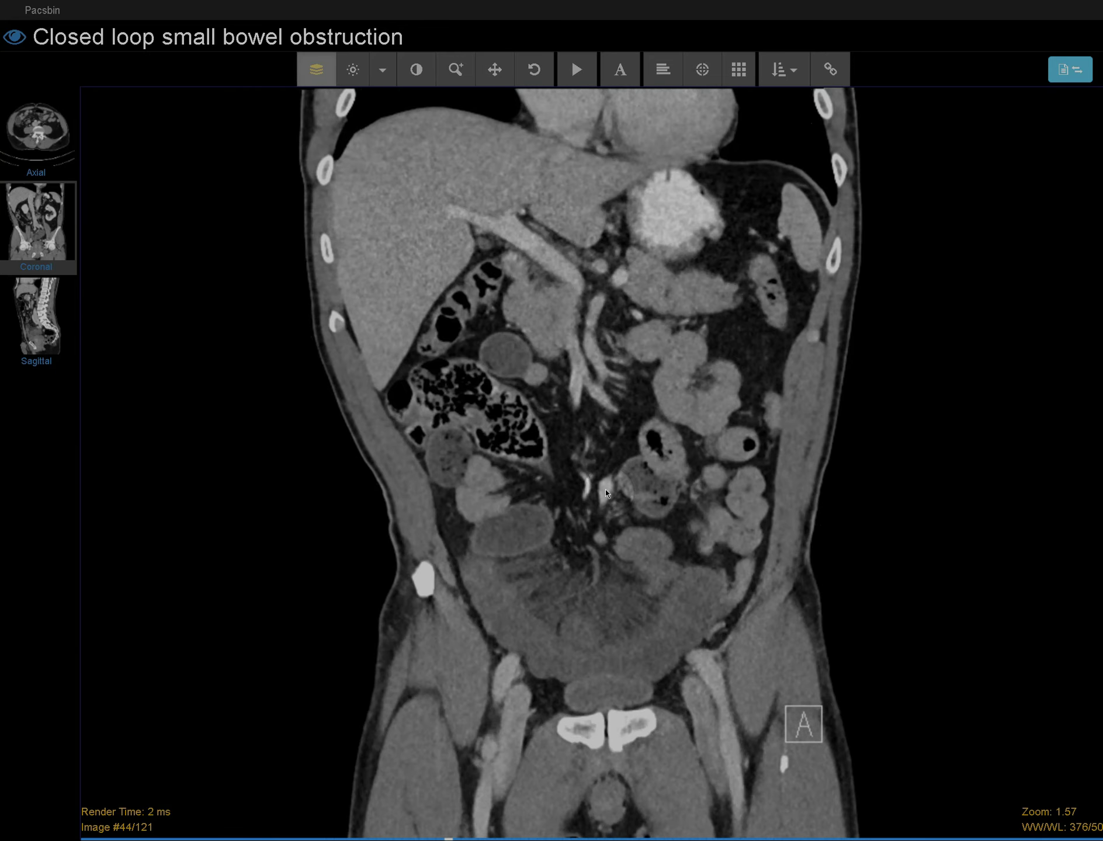
{"action": "scroll", "coordinate": [607, 494], "scroll_direction": "down", "scroll_amount": 3}
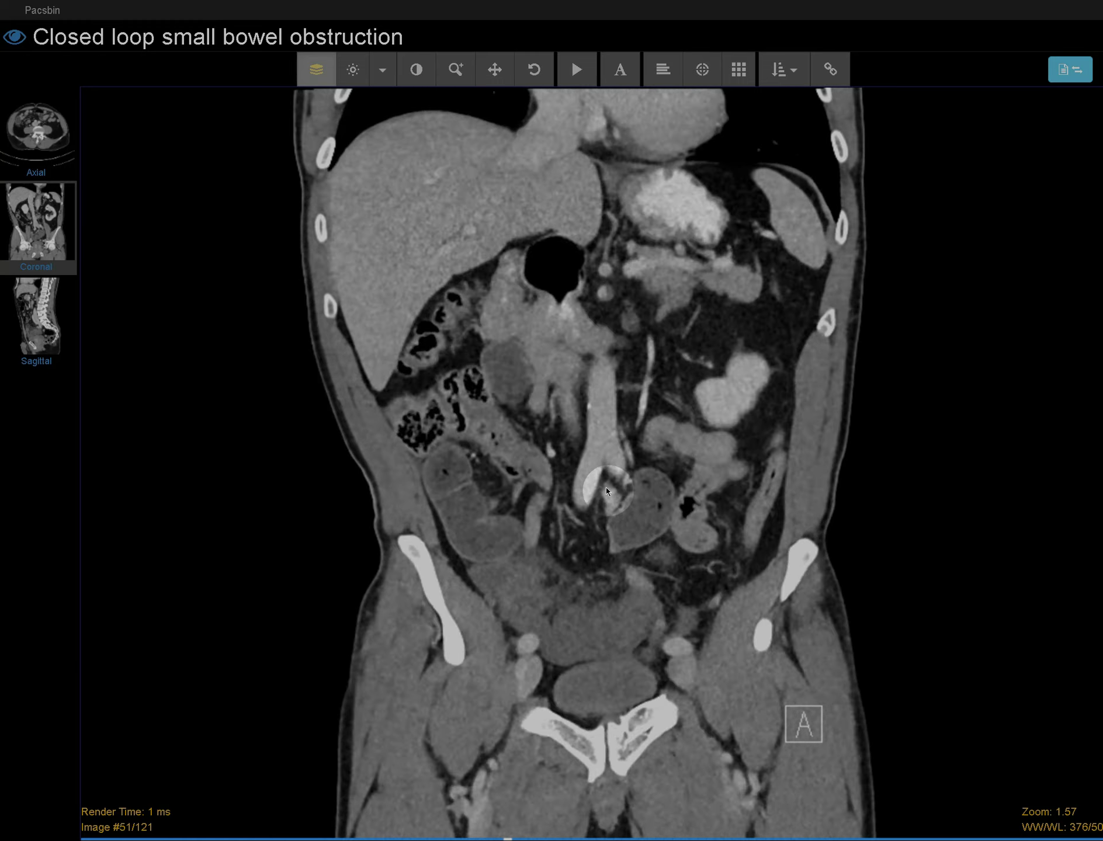
{"action": "scroll", "coordinate": [609, 500], "scroll_direction": "up", "scroll_amount": 3}
{"action": "scroll", "coordinate": [612, 505], "scroll_direction": "down", "scroll_amount": 4}
{"action": "scroll", "coordinate": [613, 508], "scroll_direction": "down", "scroll_amount": 6}
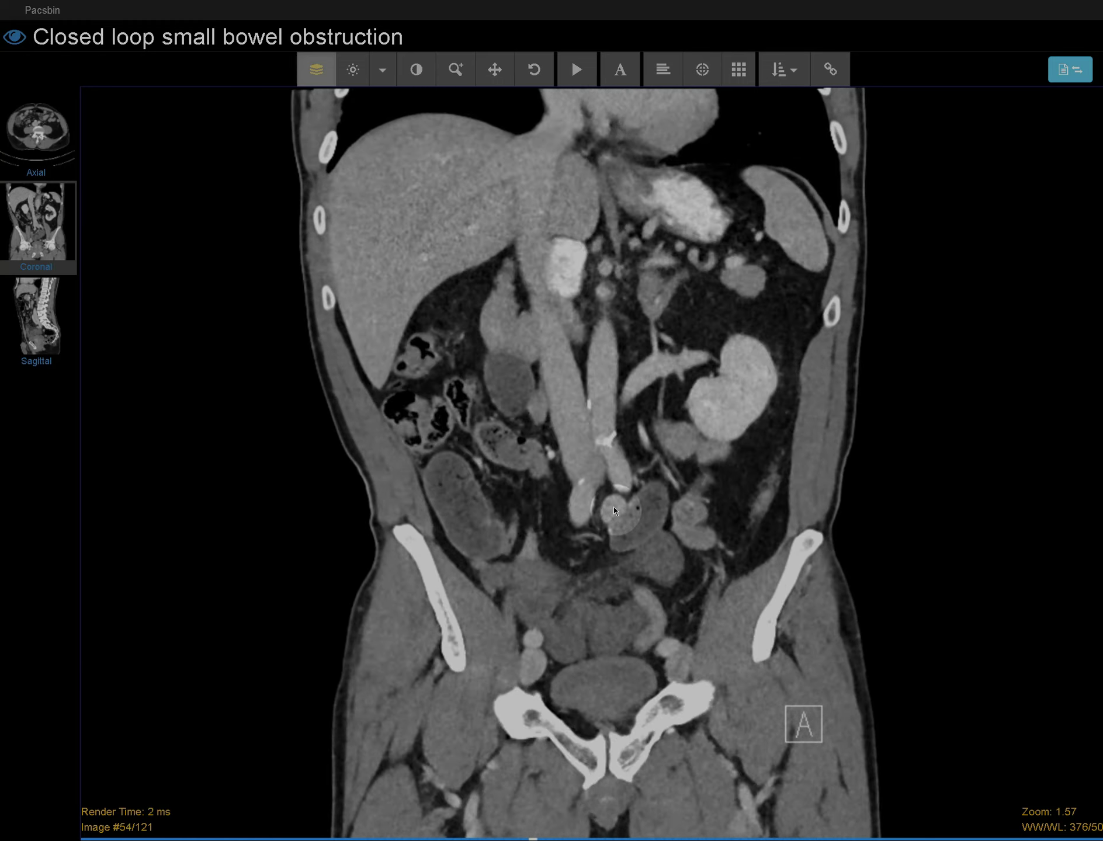
{"action": "scroll", "coordinate": [620, 535], "scroll_direction": "down", "scroll_amount": 4}
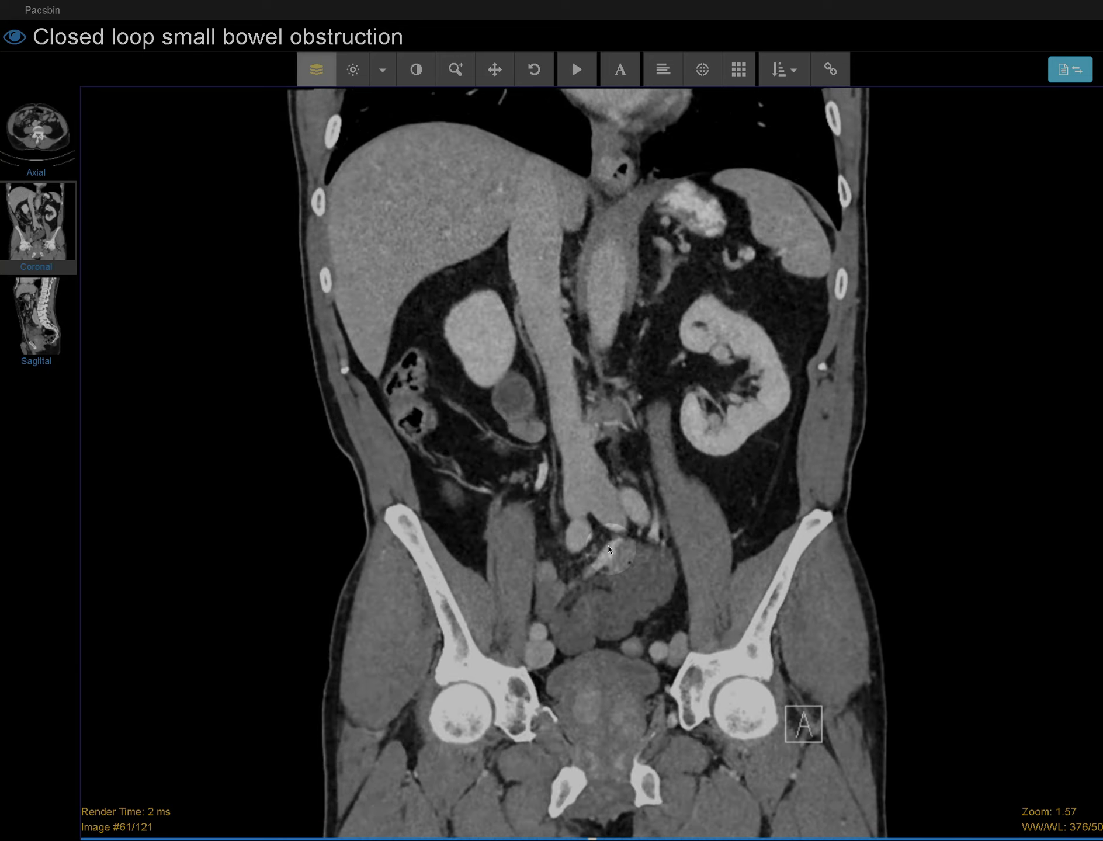
{"action": "scroll", "coordinate": [598, 556], "scroll_direction": "up", "scroll_amount": 3}
{"action": "scroll", "coordinate": [599, 556], "scroll_direction": "up", "scroll_amount": 13}
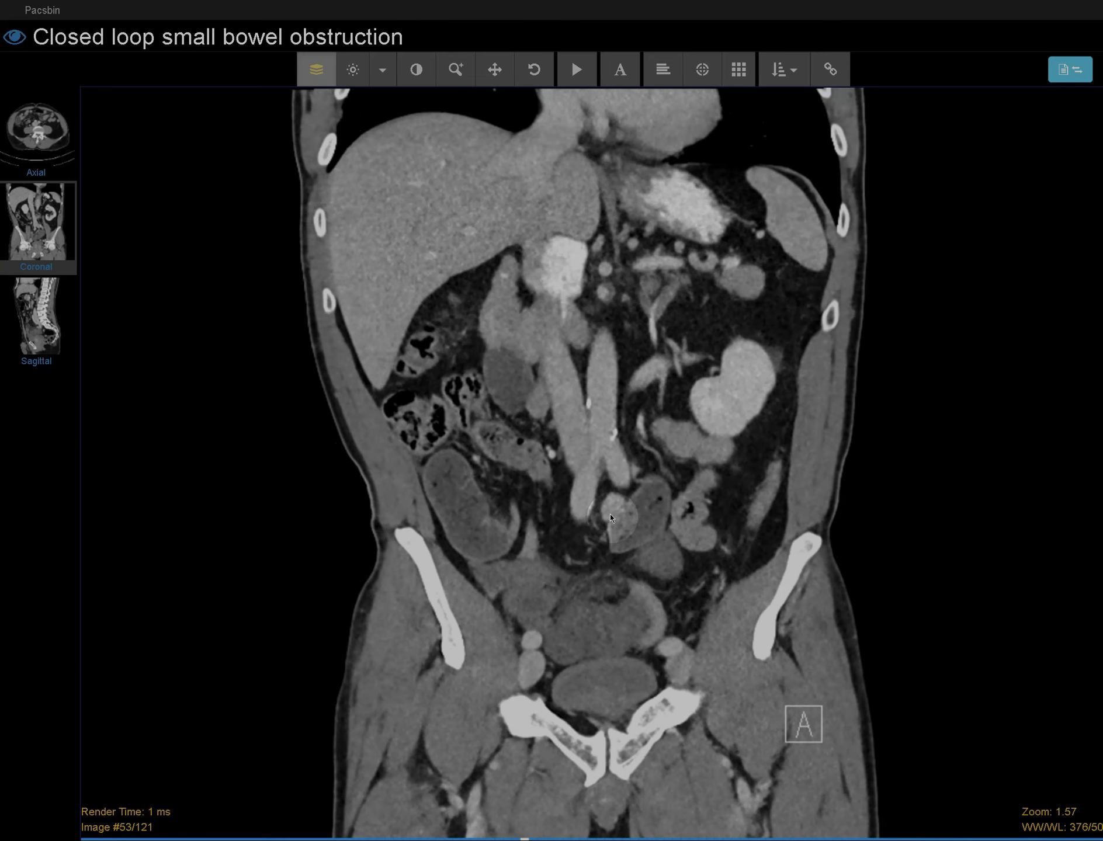
{"action": "scroll", "coordinate": [607, 503], "scroll_direction": "up", "scroll_amount": 2}
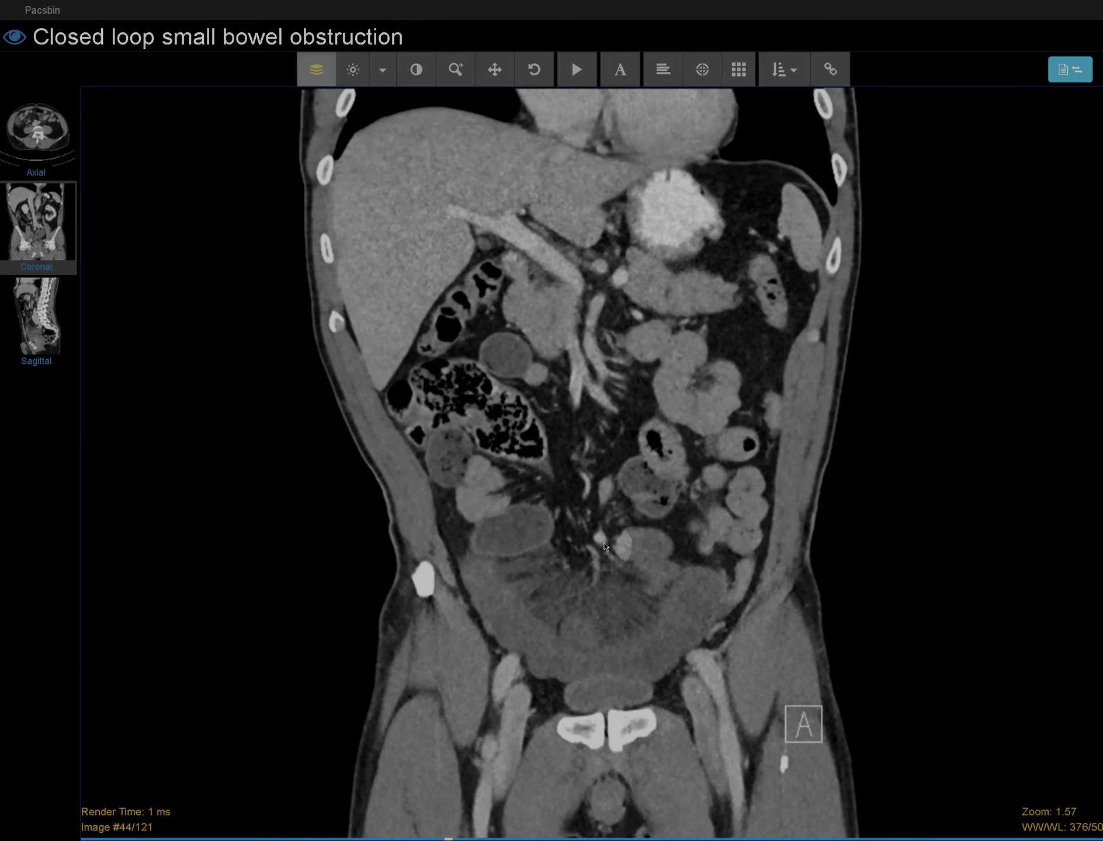
{"action": "scroll", "coordinate": [605, 518], "scroll_direction": "down", "scroll_amount": 2}
{"action": "scroll", "coordinate": [605, 524], "scroll_direction": "up", "scroll_amount": 8}
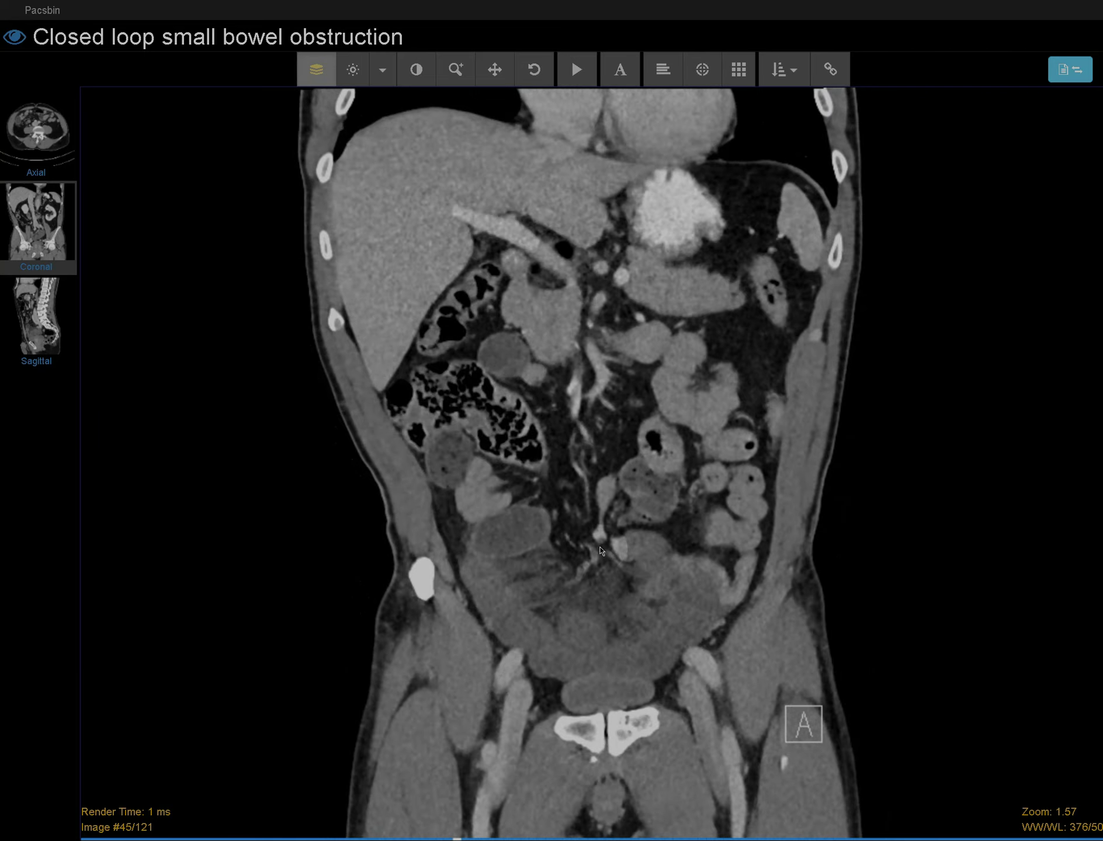
{"action": "scroll", "coordinate": [624, 562], "scroll_direction": "down", "scroll_amount": 8}
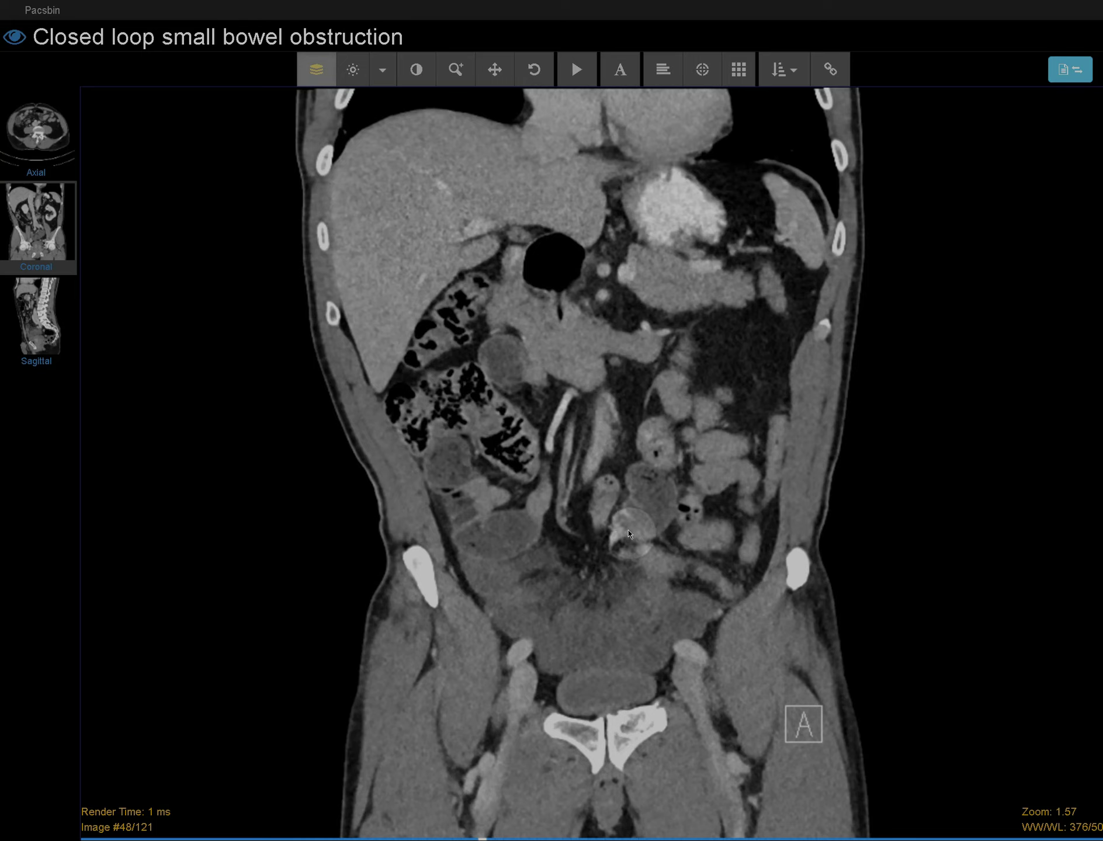
- Page back and forth through the coronal slices of the dilated bowel loop
{"action": "scroll", "coordinate": [652, 558], "scroll_direction": "up", "scroll_amount": 4}
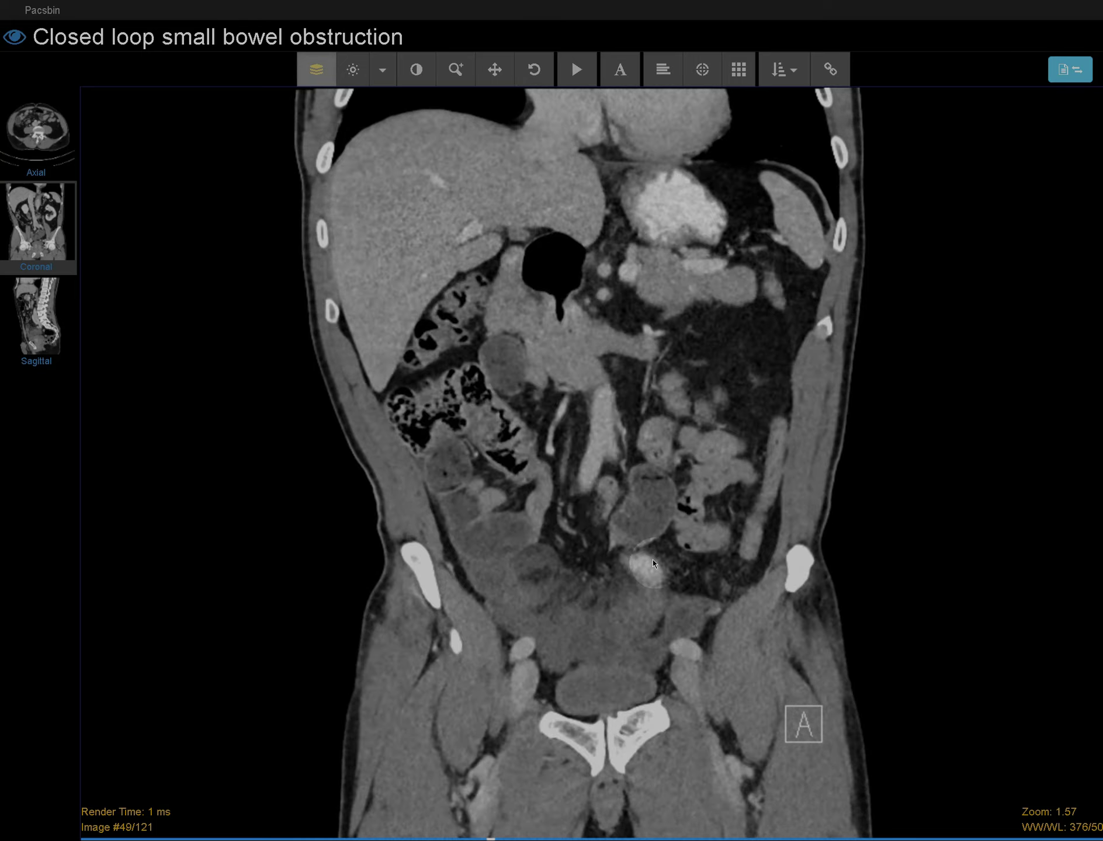
{"action": "scroll", "coordinate": [647, 549], "scroll_direction": "up", "scroll_amount": 9}
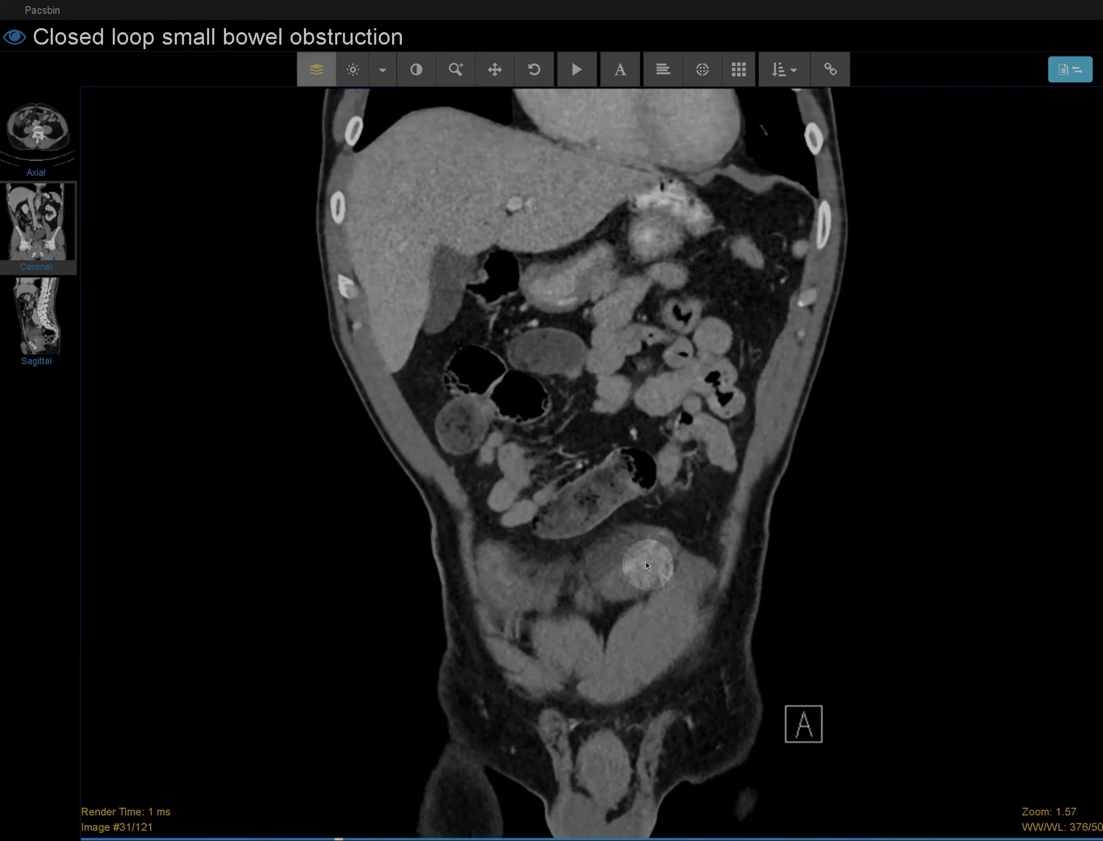
{"action": "scroll", "coordinate": [647, 564], "scroll_direction": "down", "scroll_amount": 5}
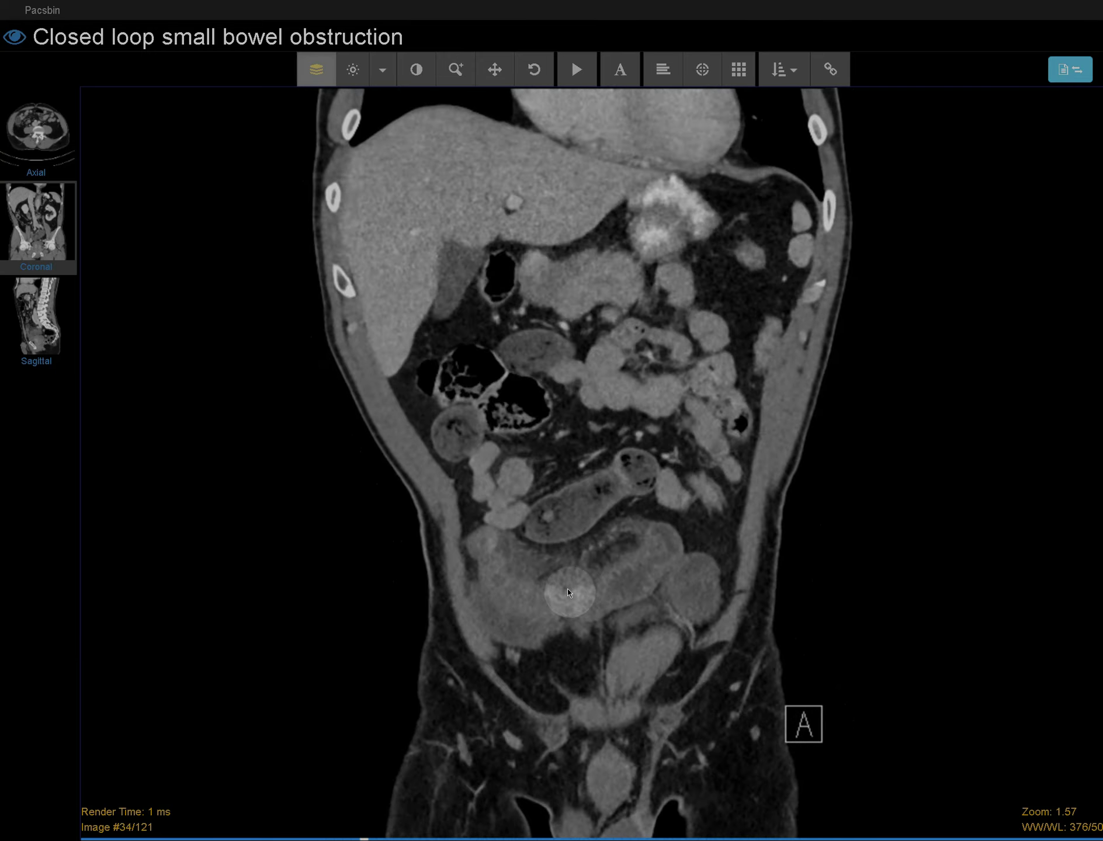
{"action": "scroll", "coordinate": [657, 541], "scroll_direction": "down", "scroll_amount": 7}
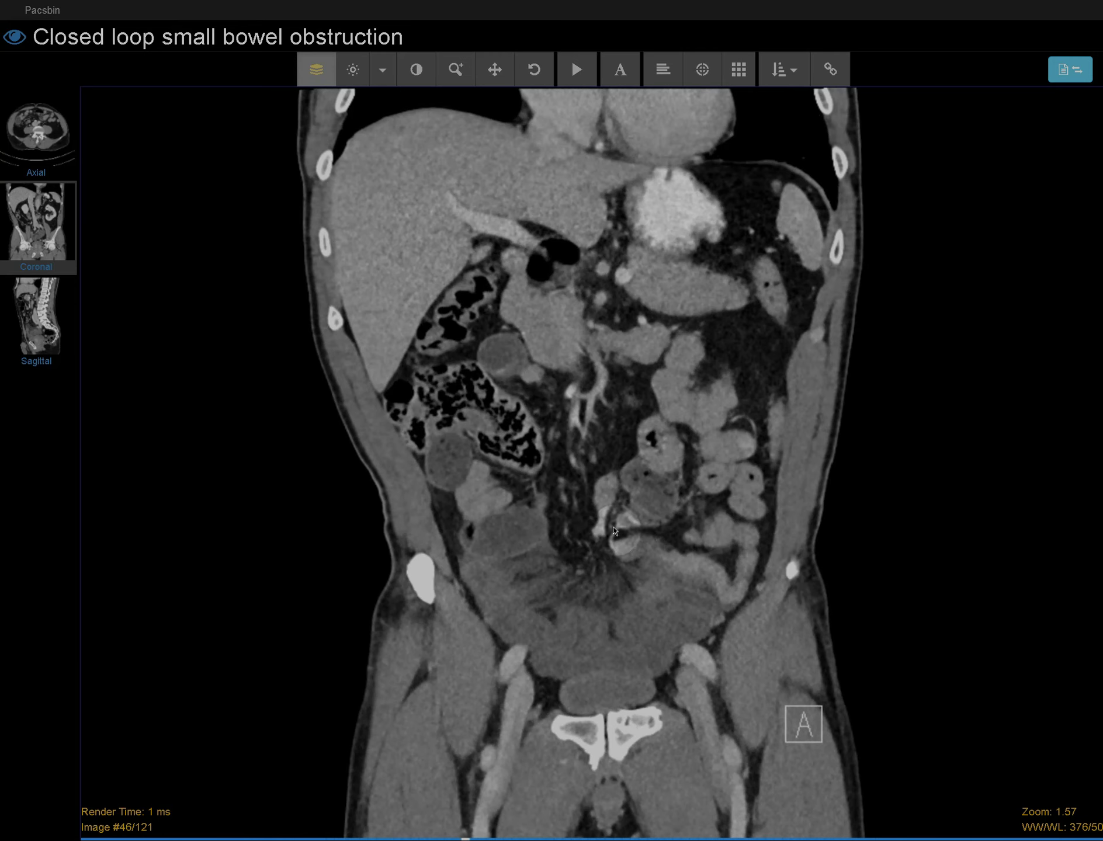
{"action": "scroll", "coordinate": [646, 481], "scroll_direction": "up", "scroll_amount": 4}
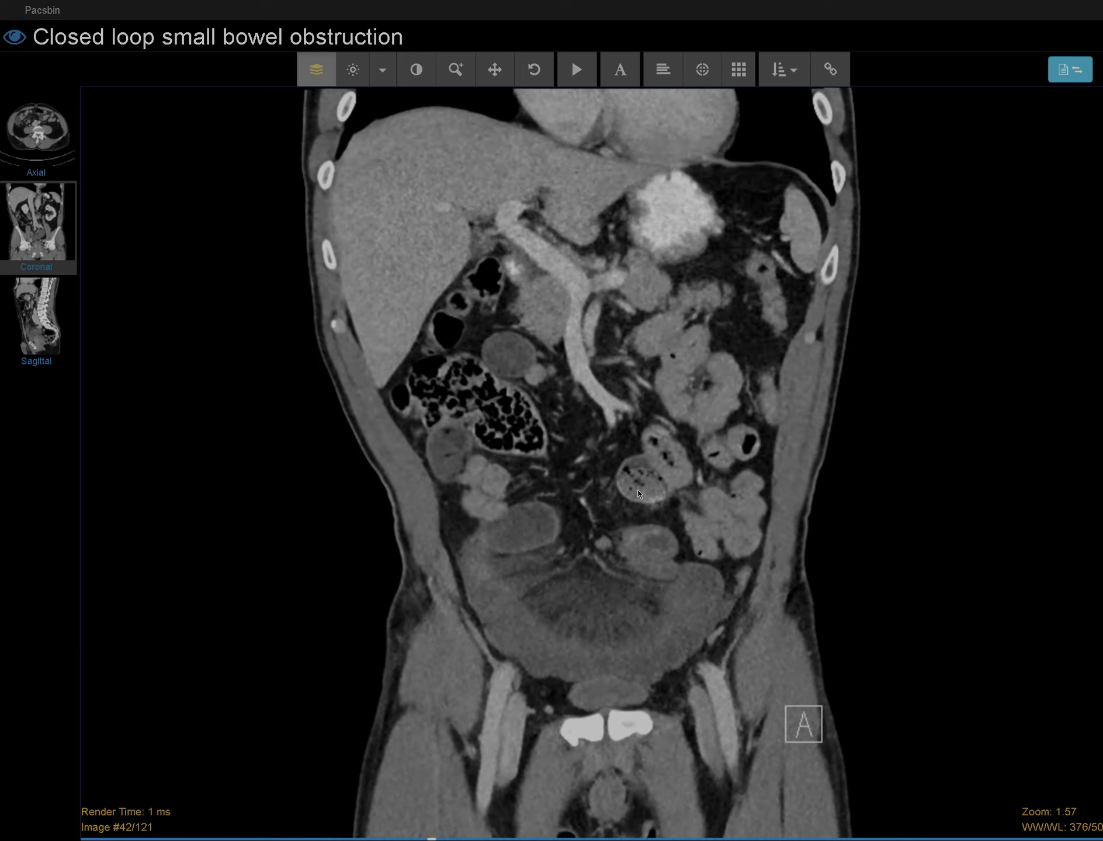
{"action": "scroll", "coordinate": [638, 493], "scroll_direction": "down", "scroll_amount": 3}
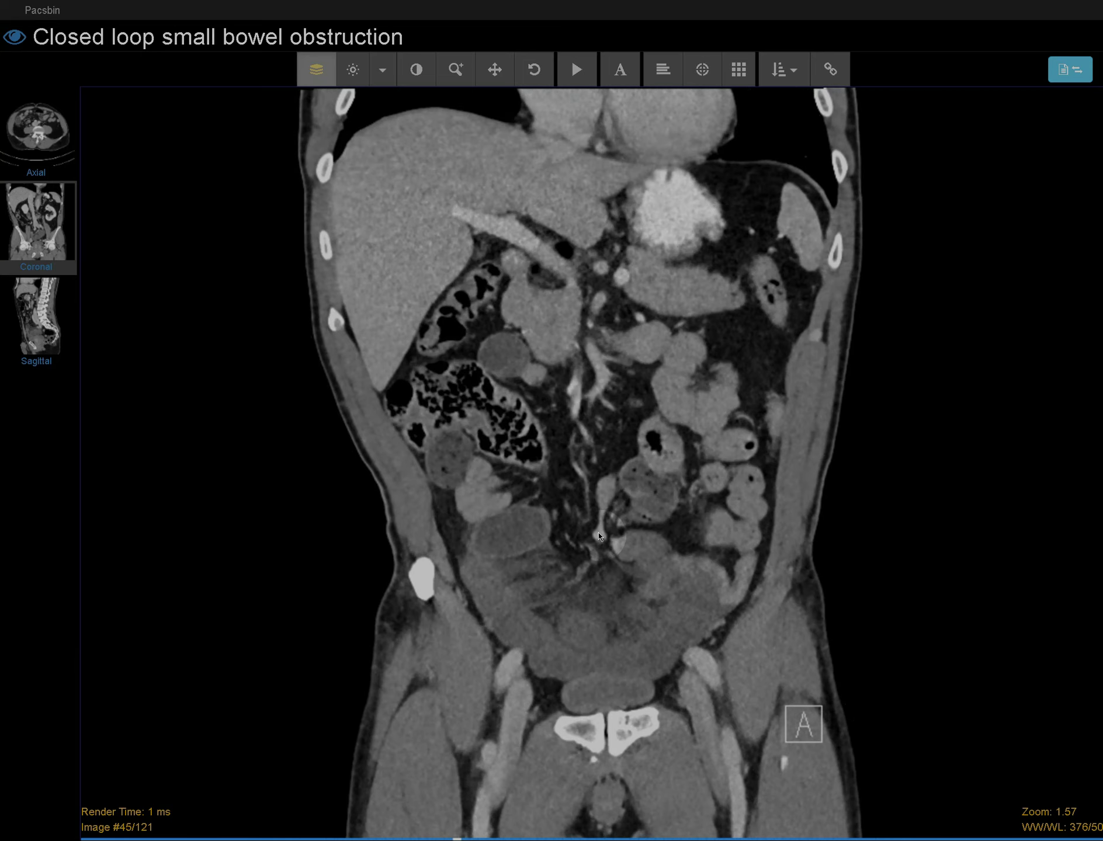
{"action": "scroll", "coordinate": [598, 536], "scroll_direction": "up", "scroll_amount": 1}
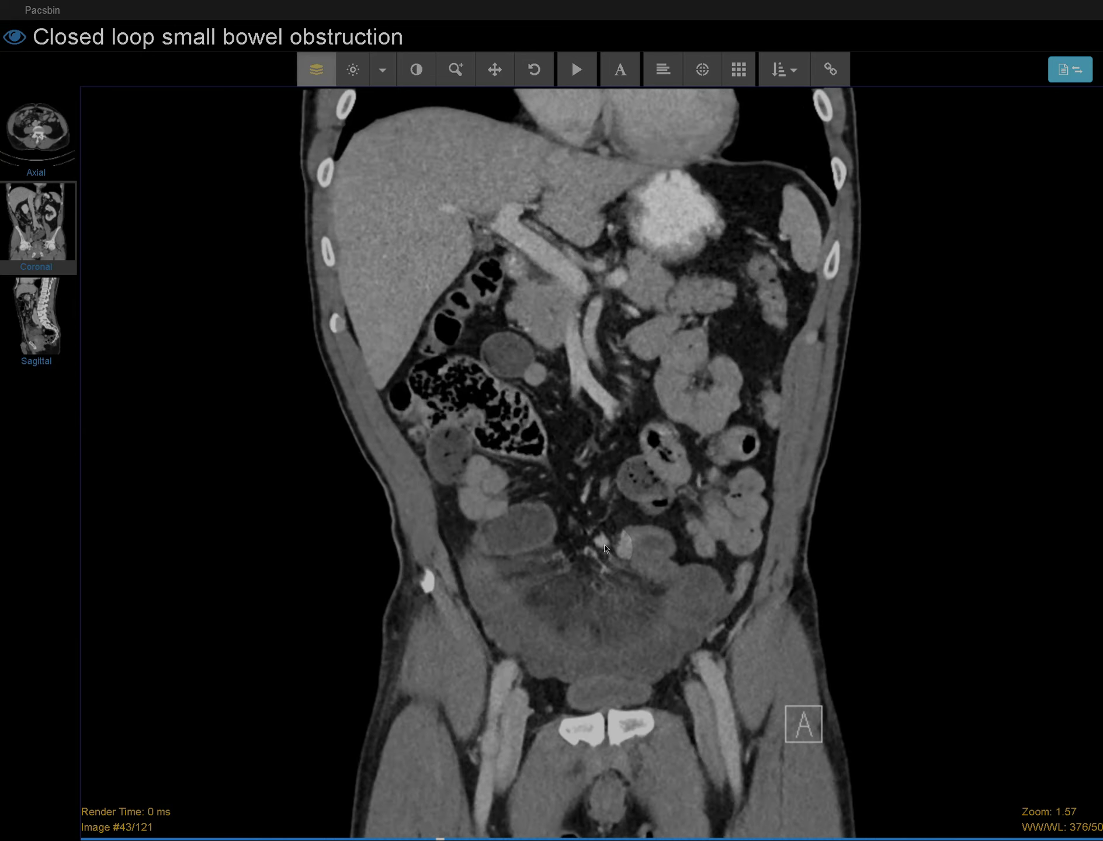
{"action": "scroll", "coordinate": [601, 508], "scroll_direction": "down", "scroll_amount": 7}
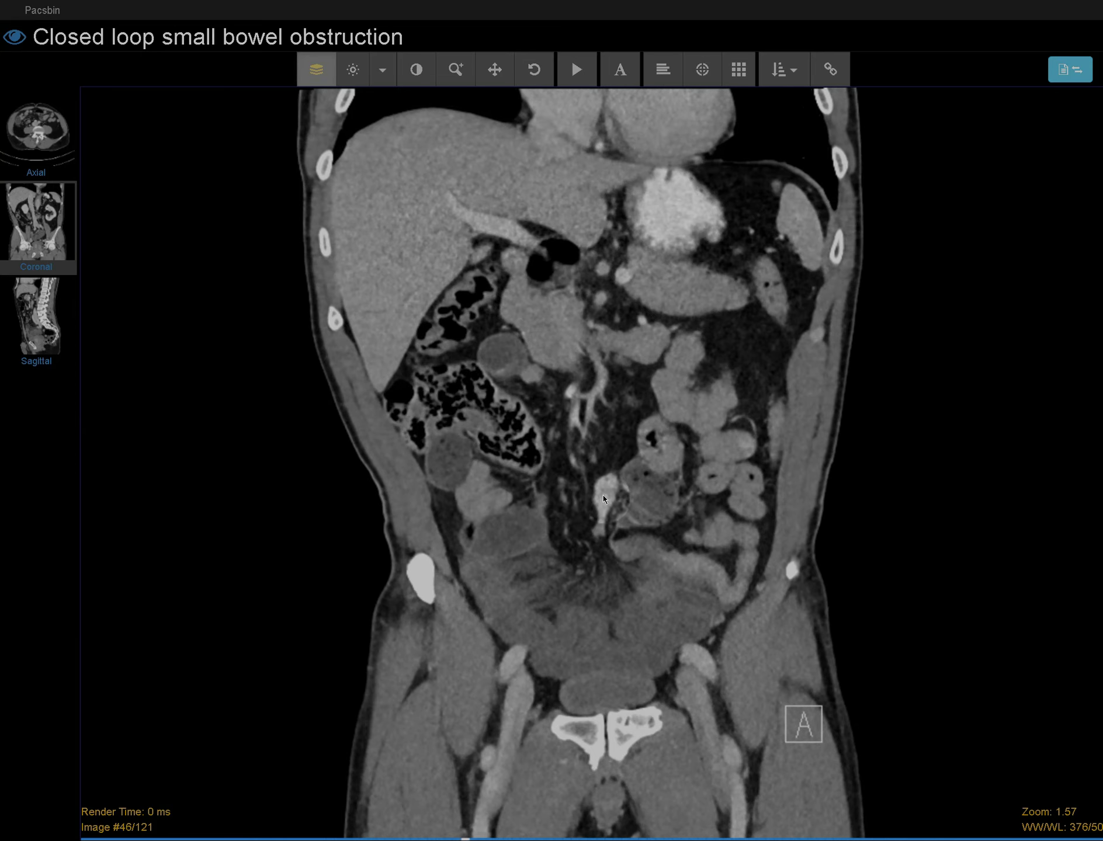
{"action": "scroll", "coordinate": [605, 489], "scroll_direction": "down", "scroll_amount": 2}
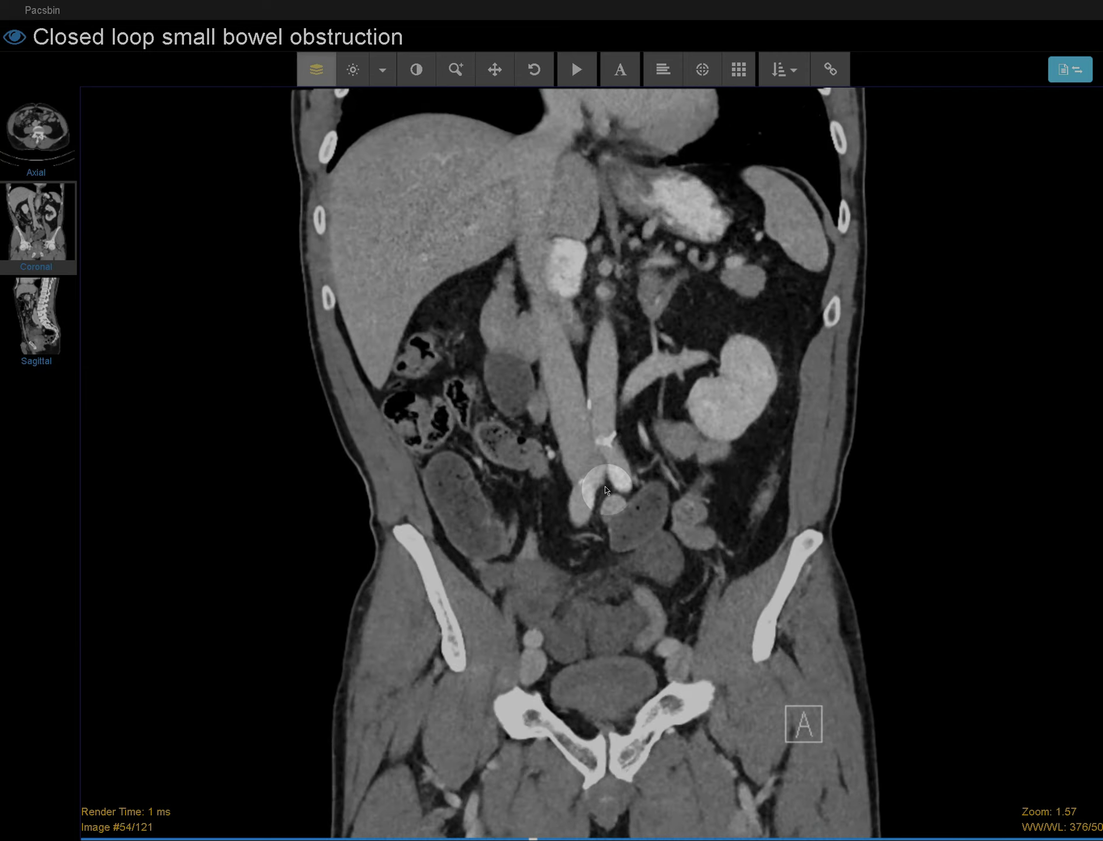
{"action": "scroll", "coordinate": [605, 489], "scroll_direction": "up", "scroll_amount": 10}
- Switch to the axial series at image 90/149, showing the loops above the pelvic bones
{"action": "scroll", "coordinate": [605, 489], "scroll_direction": "down", "scroll_amount": 3}
{"action": "scroll", "coordinate": [605, 489], "scroll_direction": "down", "scroll_amount": 3}
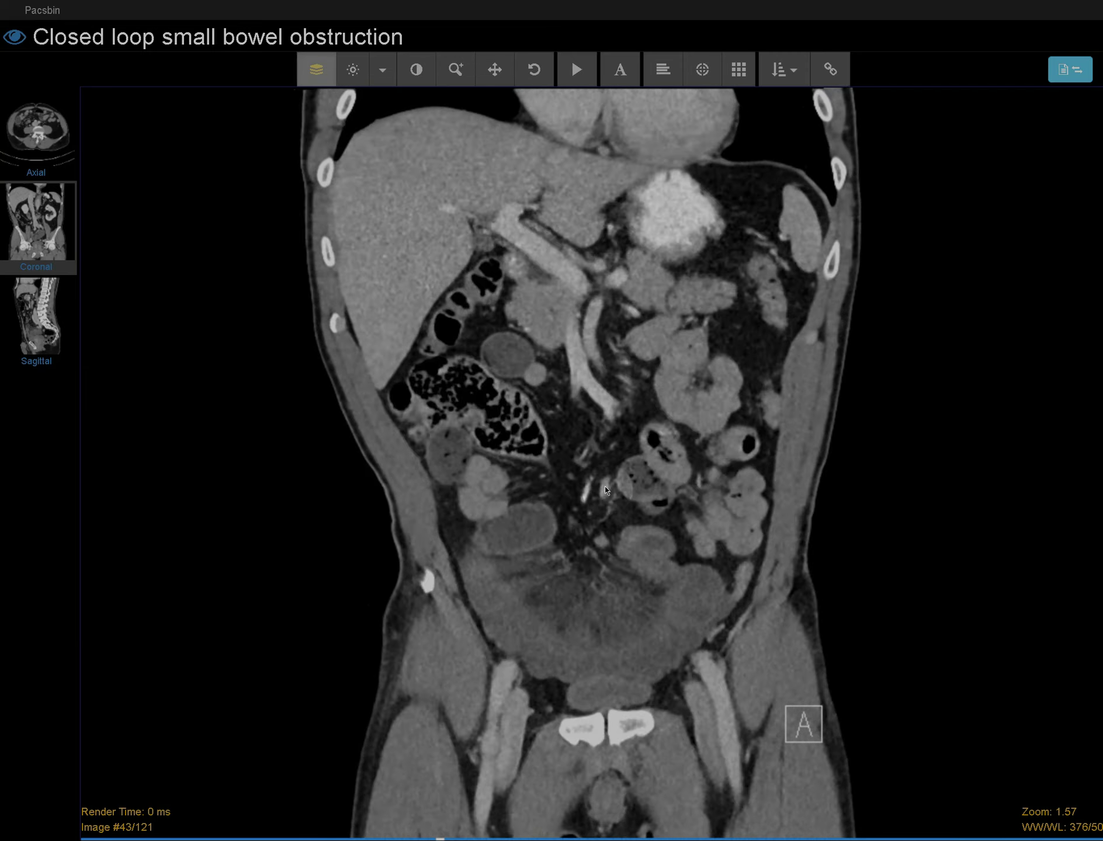
{"action": "left_click", "coordinate": [24, 148]}
{"action": "scroll", "coordinate": [604, 450], "scroll_direction": "down", "scroll_amount": 16}
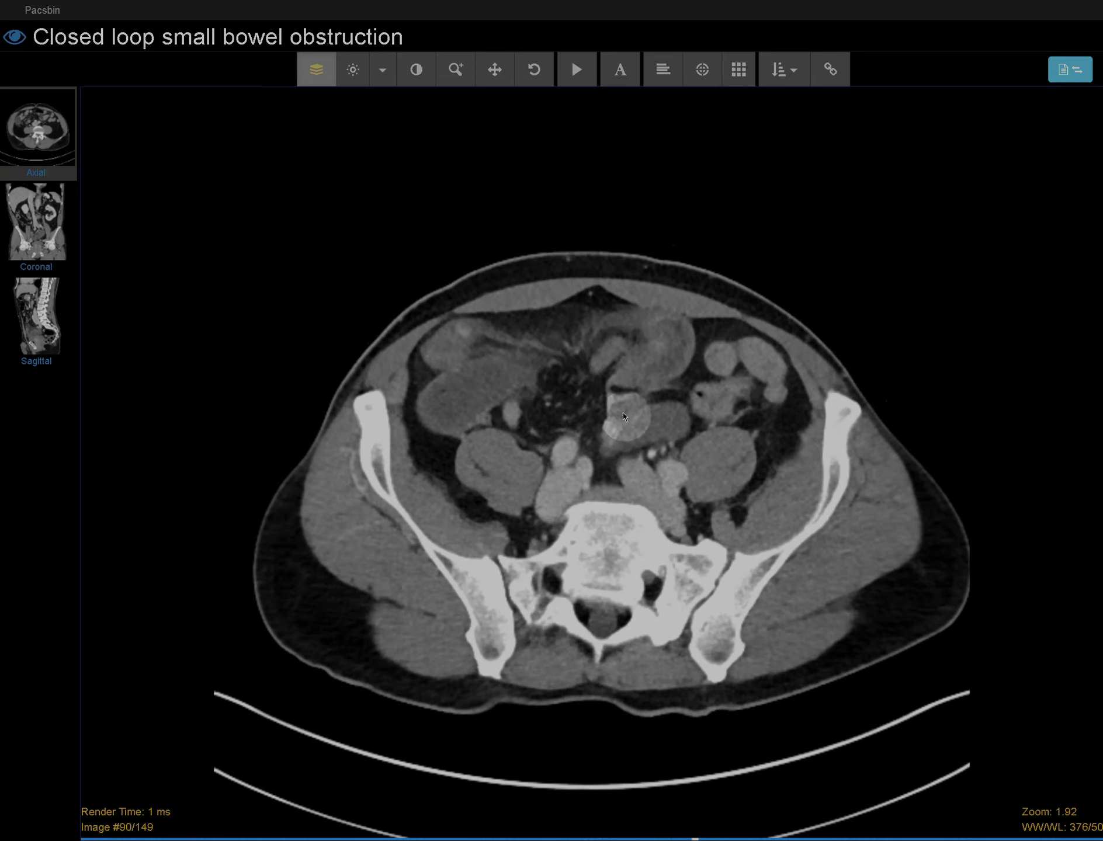
- Page the axial pelvic slices between images 92 and 107, resting on image 98/149
{"action": "scroll", "coordinate": [608, 403], "scroll_direction": "up", "scroll_amount": 8}
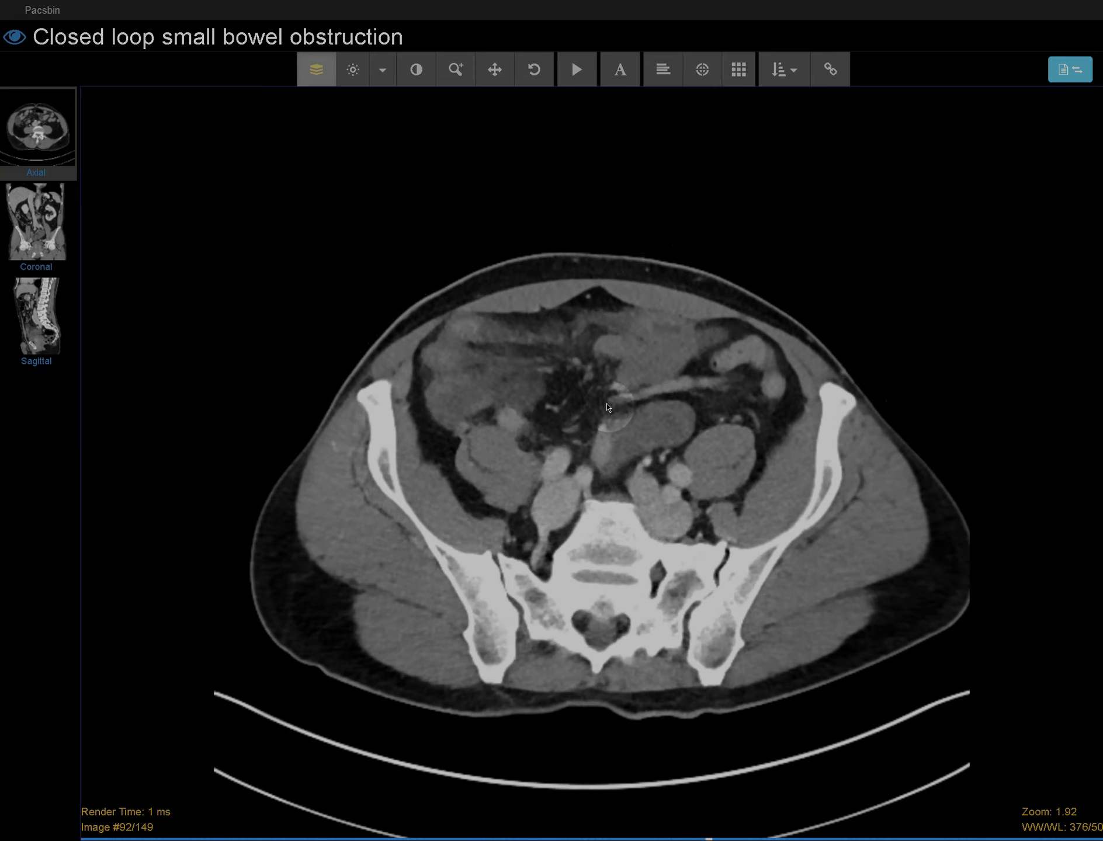
{"action": "scroll", "coordinate": [636, 418], "scroll_direction": "down", "scroll_amount": 6}
{"action": "scroll", "coordinate": [635, 418], "scroll_direction": "up", "scroll_amount": 16}
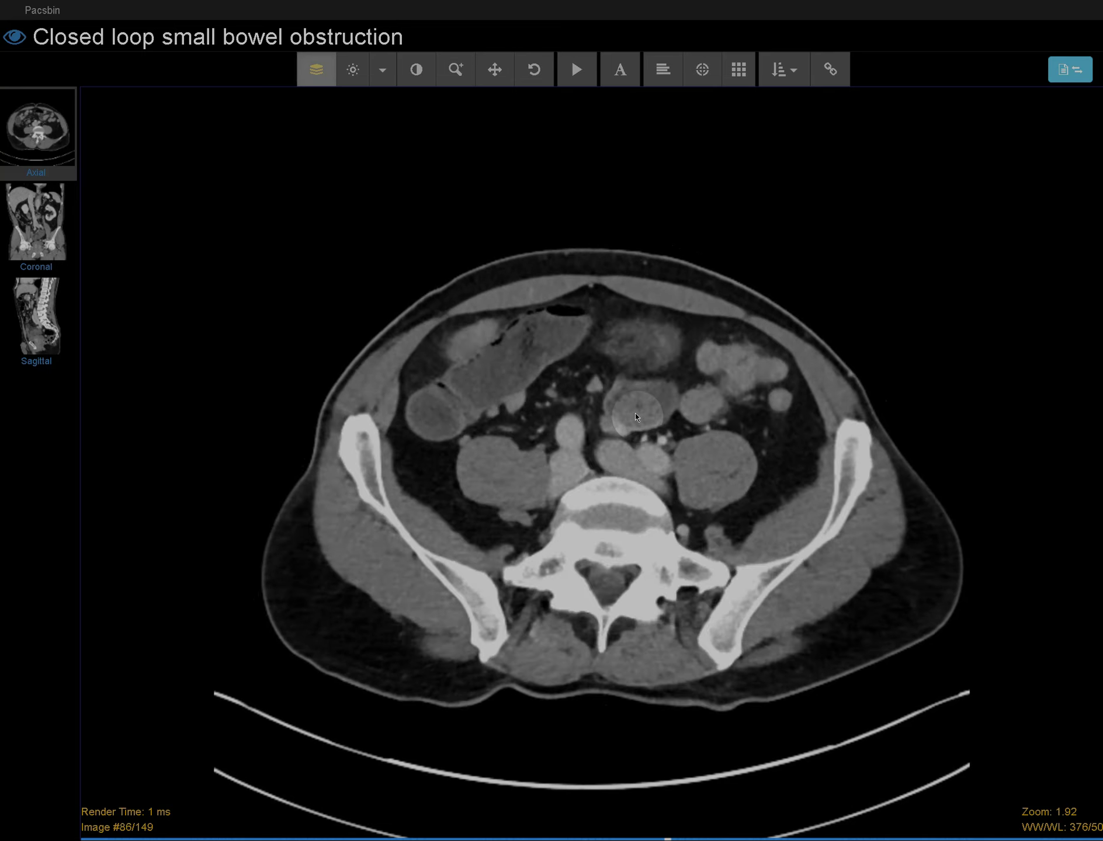
{"action": "scroll", "coordinate": [641, 374], "scroll_direction": "down", "scroll_amount": 13}
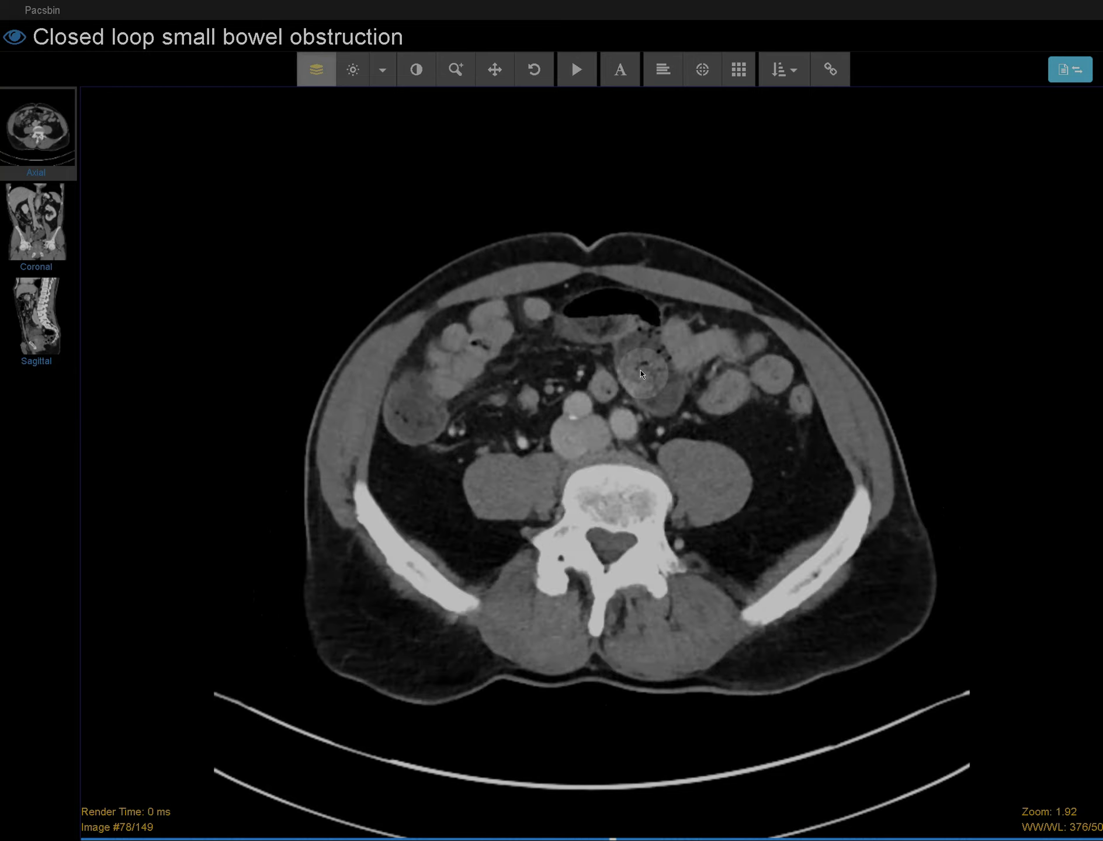
{"action": "scroll", "coordinate": [612, 329], "scroll_direction": "up", "scroll_amount": 5}
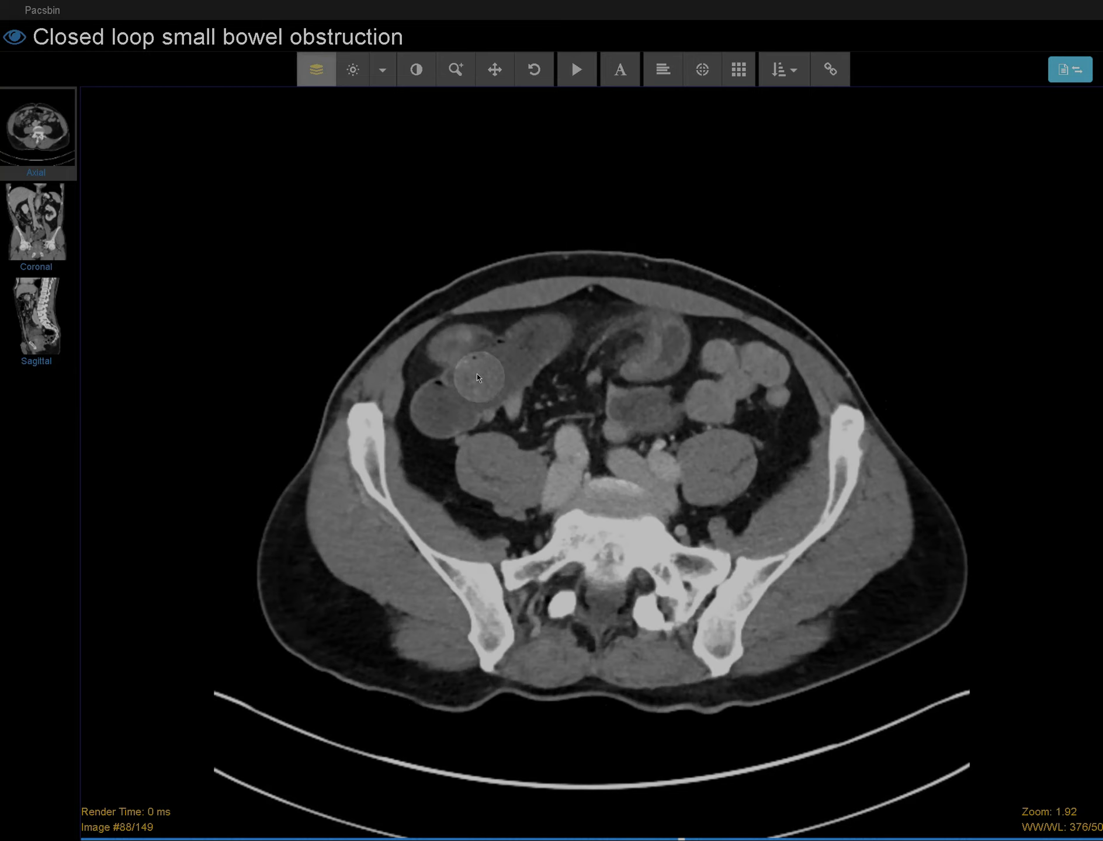
{"action": "scroll", "coordinate": [602, 325], "scroll_direction": "up", "scroll_amount": 4}
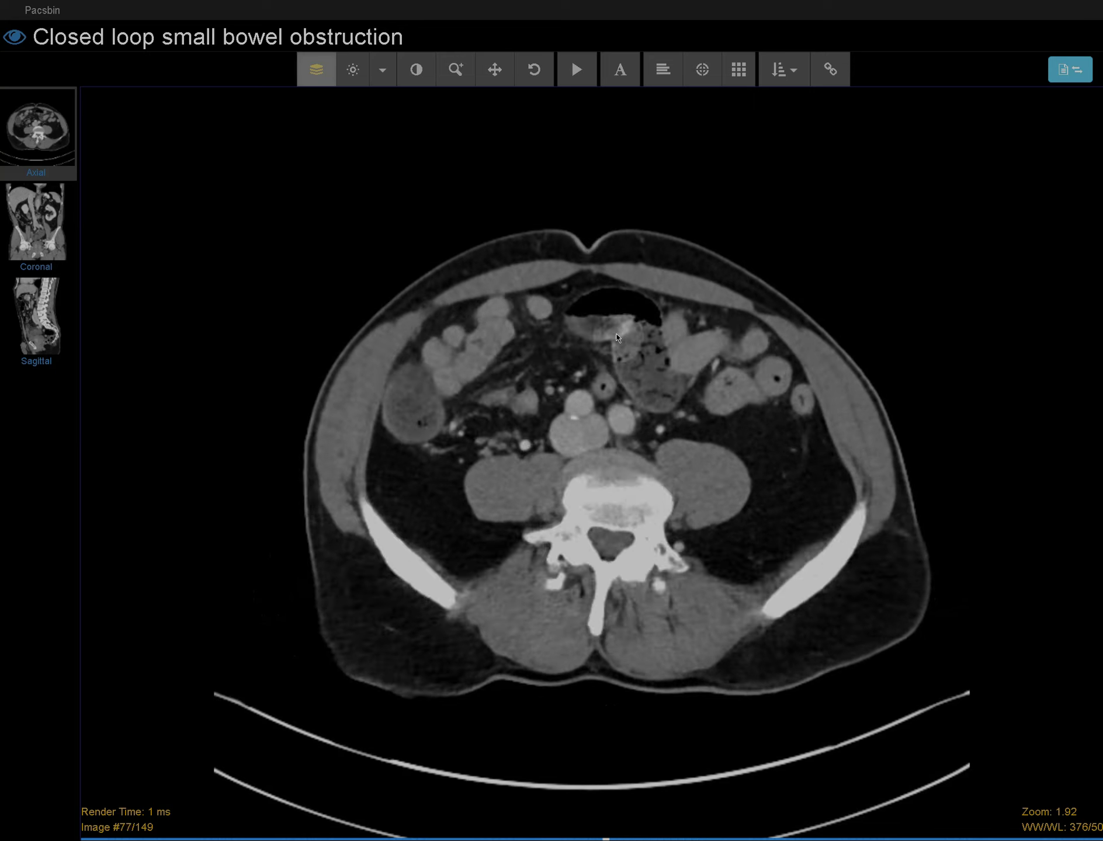
{"action": "scroll", "coordinate": [637, 420], "scroll_direction": "down", "scroll_amount": 7}
{"action": "scroll", "coordinate": [636, 420], "scroll_direction": "down", "scroll_amount": 6}
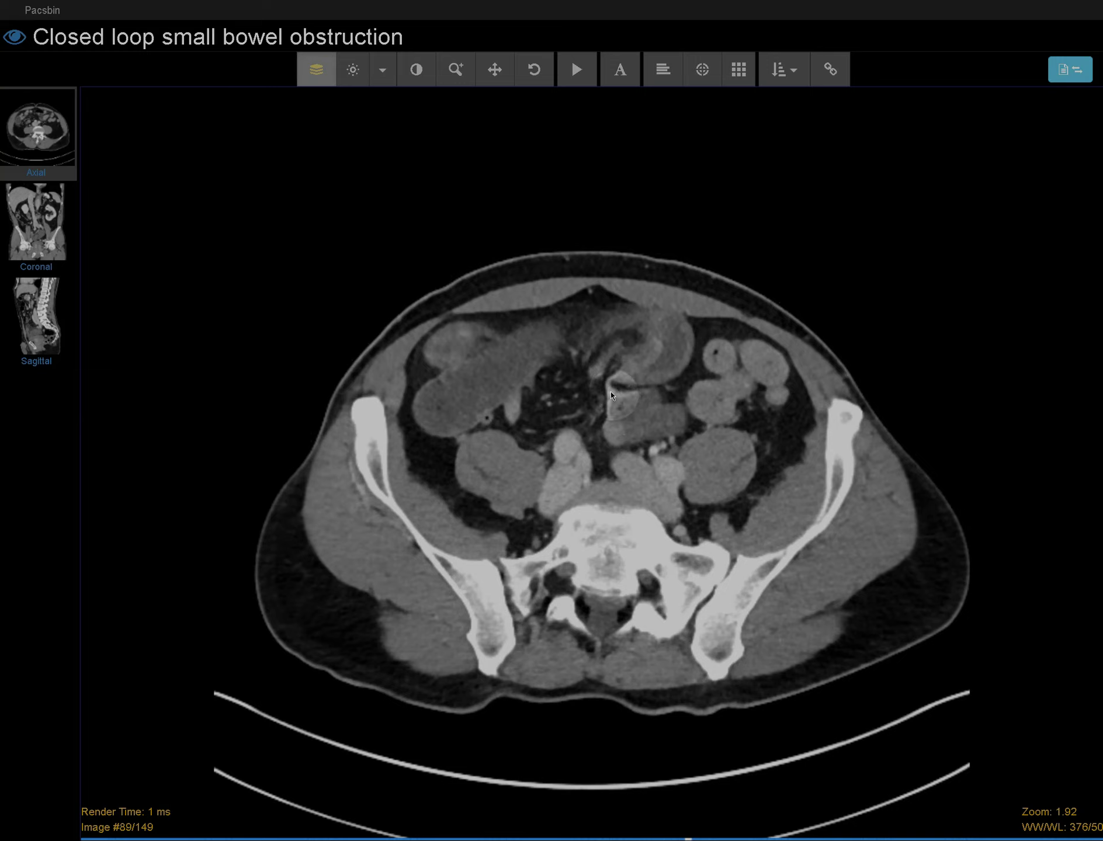
{"action": "scroll", "coordinate": [644, 376], "scroll_direction": "down", "scroll_amount": 4}
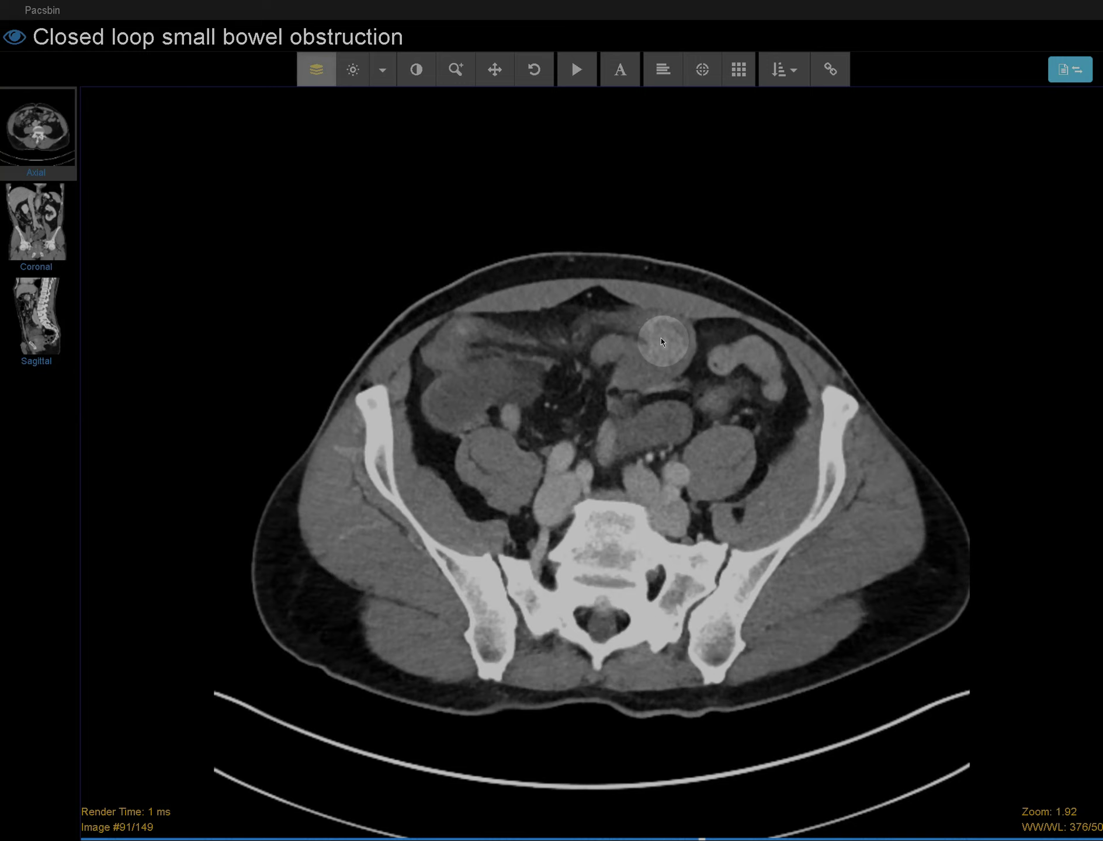
{"action": "scroll", "coordinate": [662, 342], "scroll_direction": "down", "scroll_amount": 7}
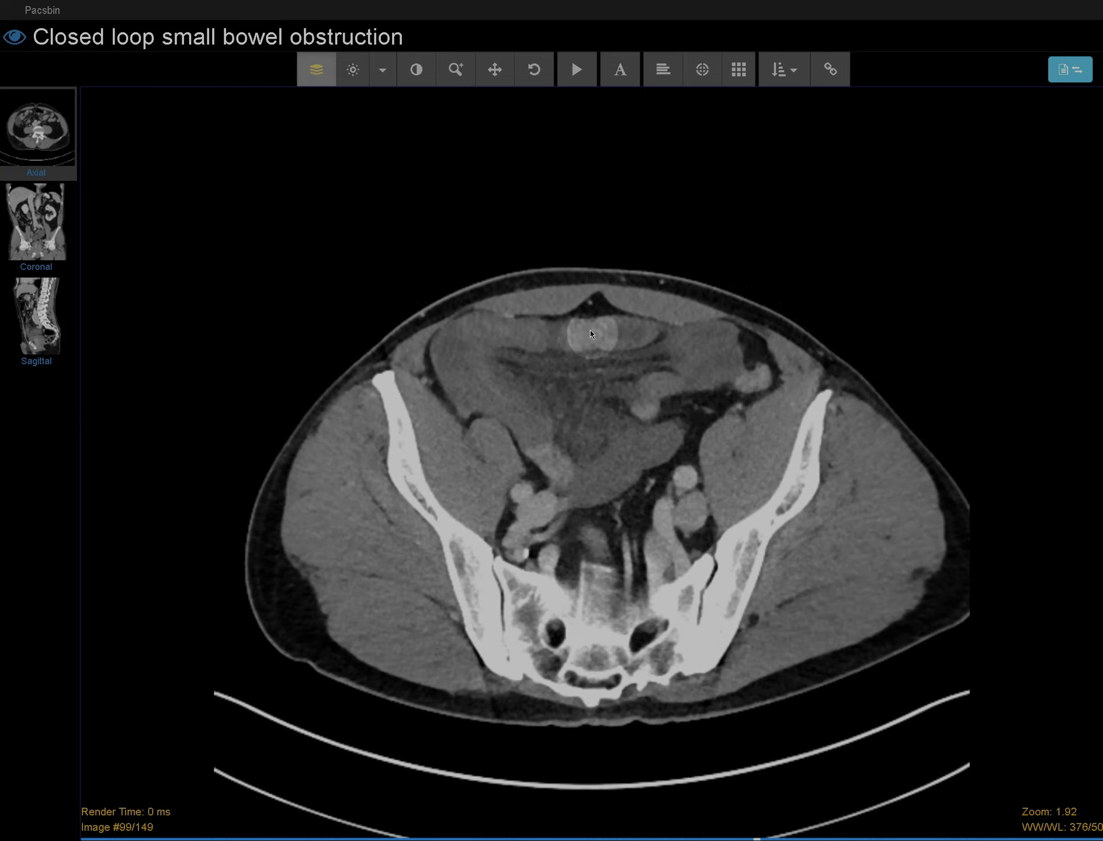
{"action": "scroll", "coordinate": [554, 342], "scroll_direction": "up", "scroll_amount": 14}
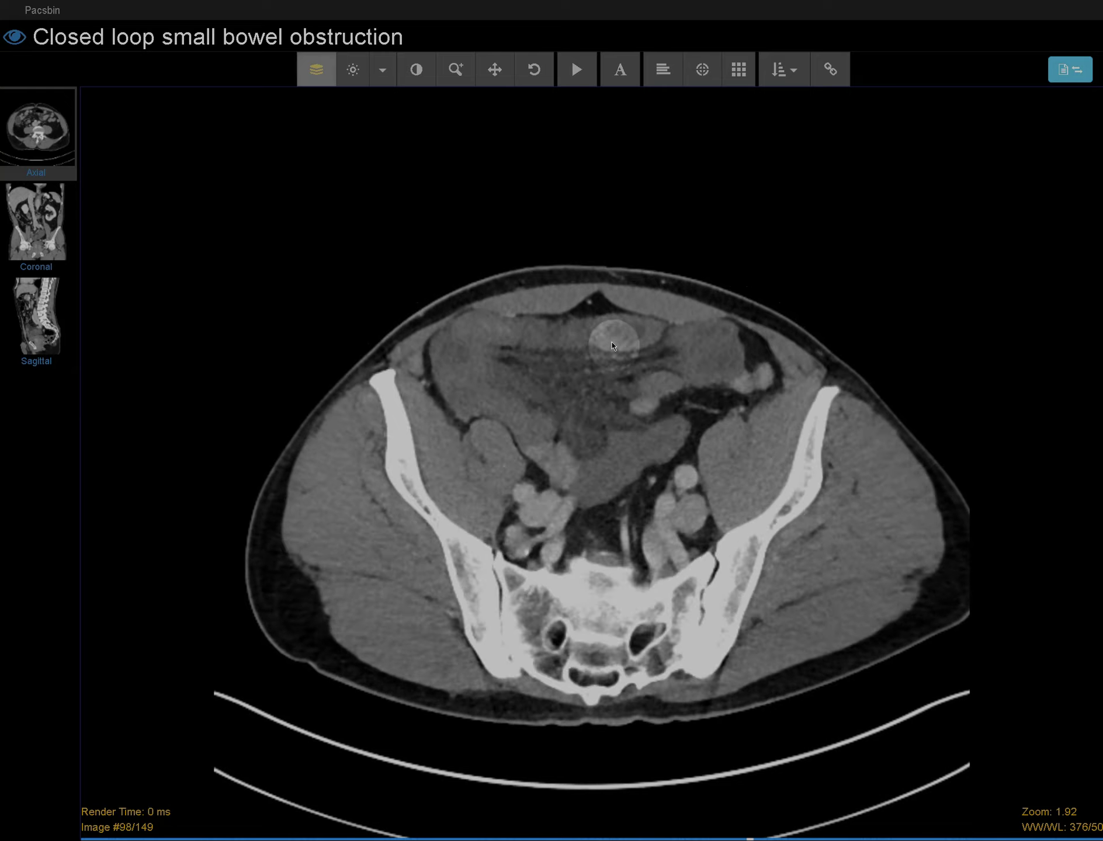
{"action": "scroll", "coordinate": [637, 369], "scroll_direction": "down", "scroll_amount": 8}
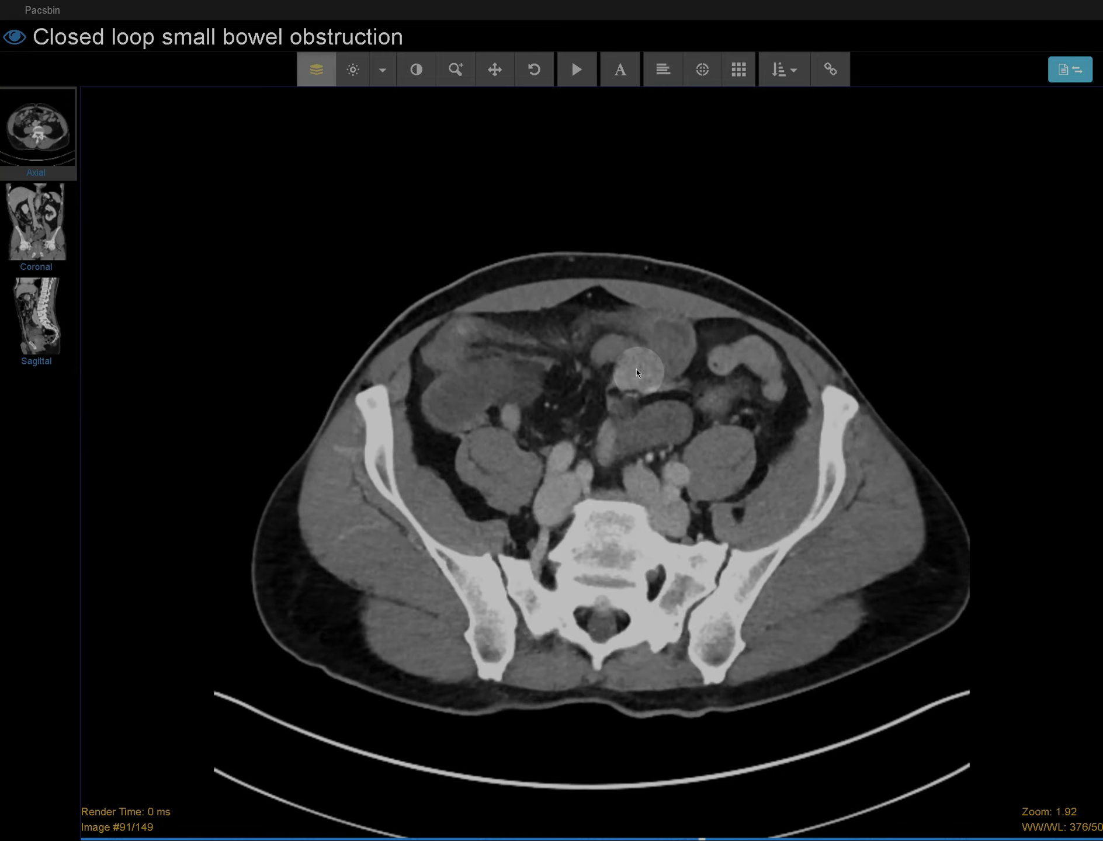
{"action": "scroll", "coordinate": [639, 365], "scroll_direction": "down", "scroll_amount": 17}
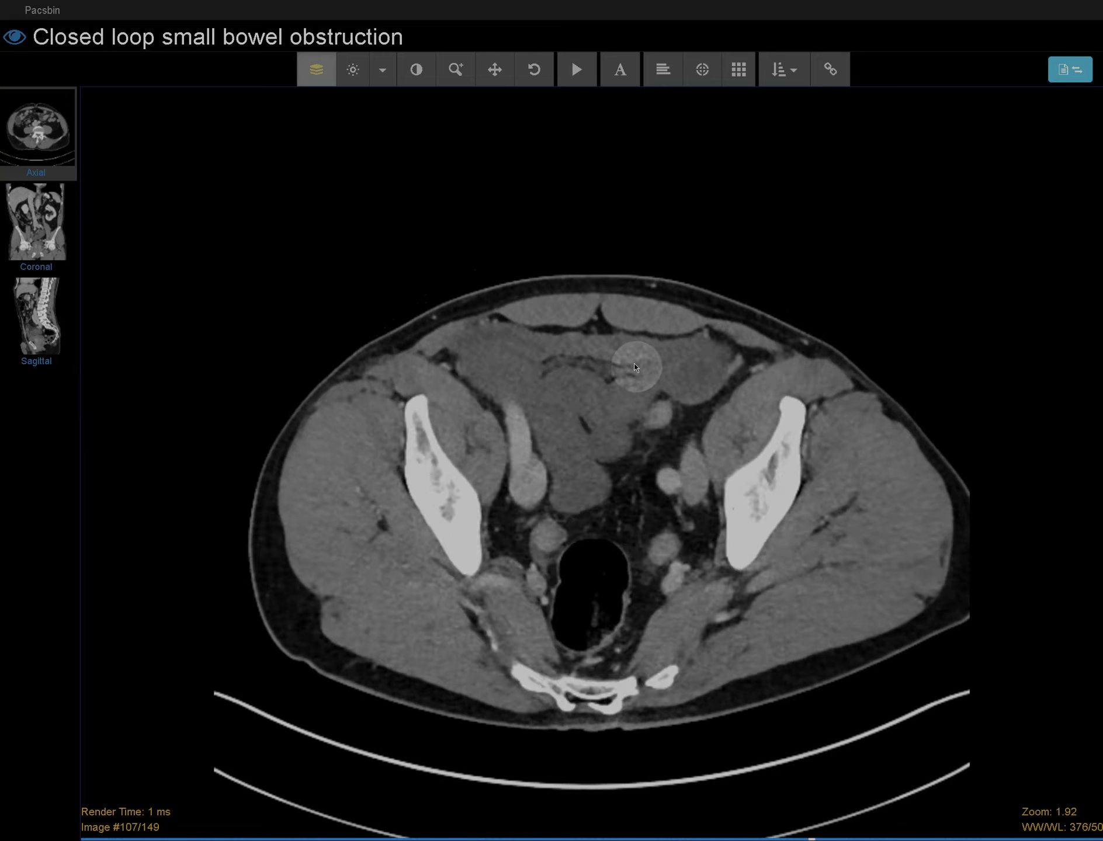
{"action": "scroll", "coordinate": [639, 368], "scroll_direction": "up", "scroll_amount": 15}
{"action": "scroll", "coordinate": [638, 371], "scroll_direction": "up", "scroll_amount": 9}
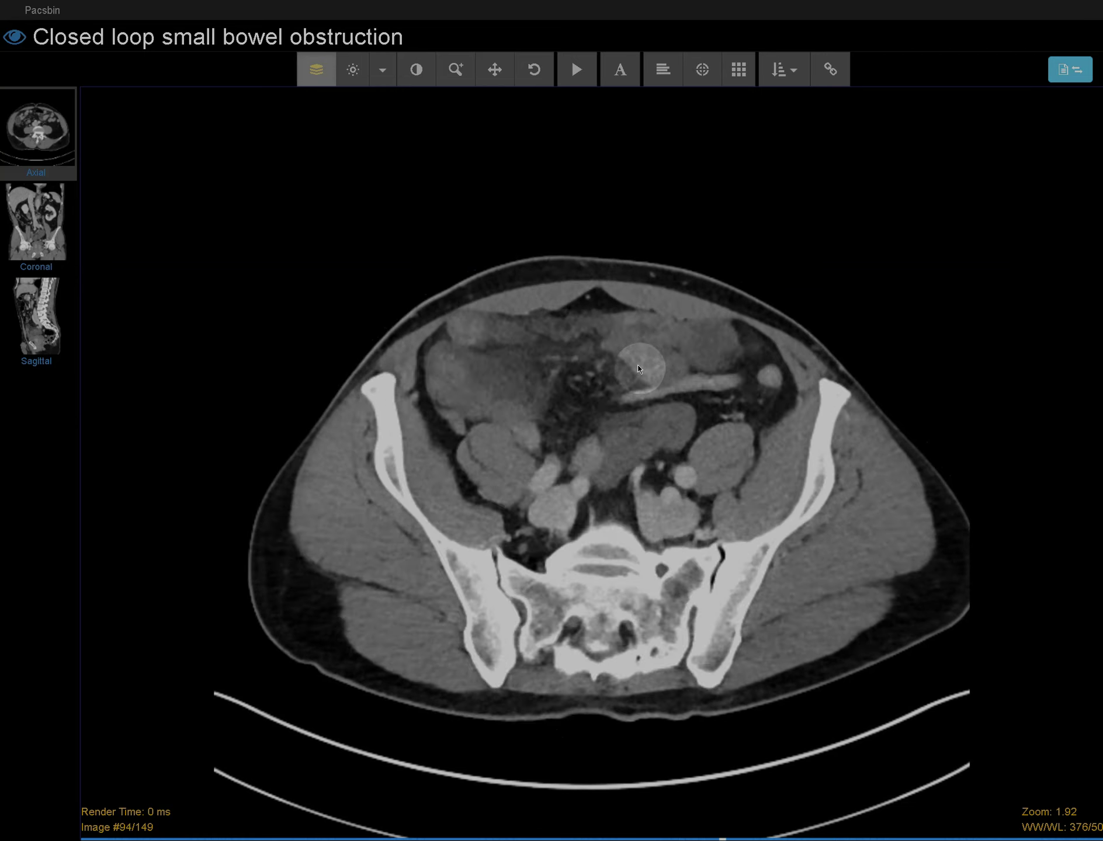
{"action": "scroll", "coordinate": [657, 349], "scroll_direction": "down", "scroll_amount": 8}
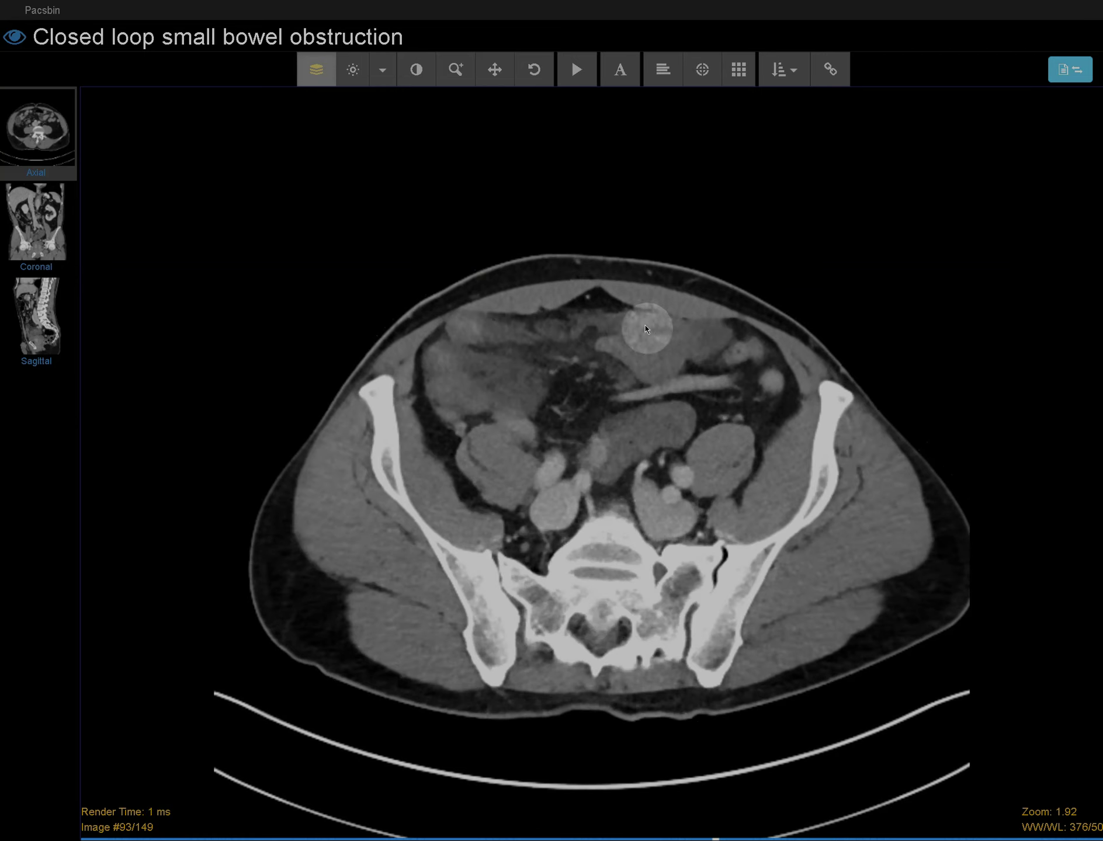
{"action": "scroll", "coordinate": [558, 336], "scroll_direction": "down", "scroll_amount": 3}
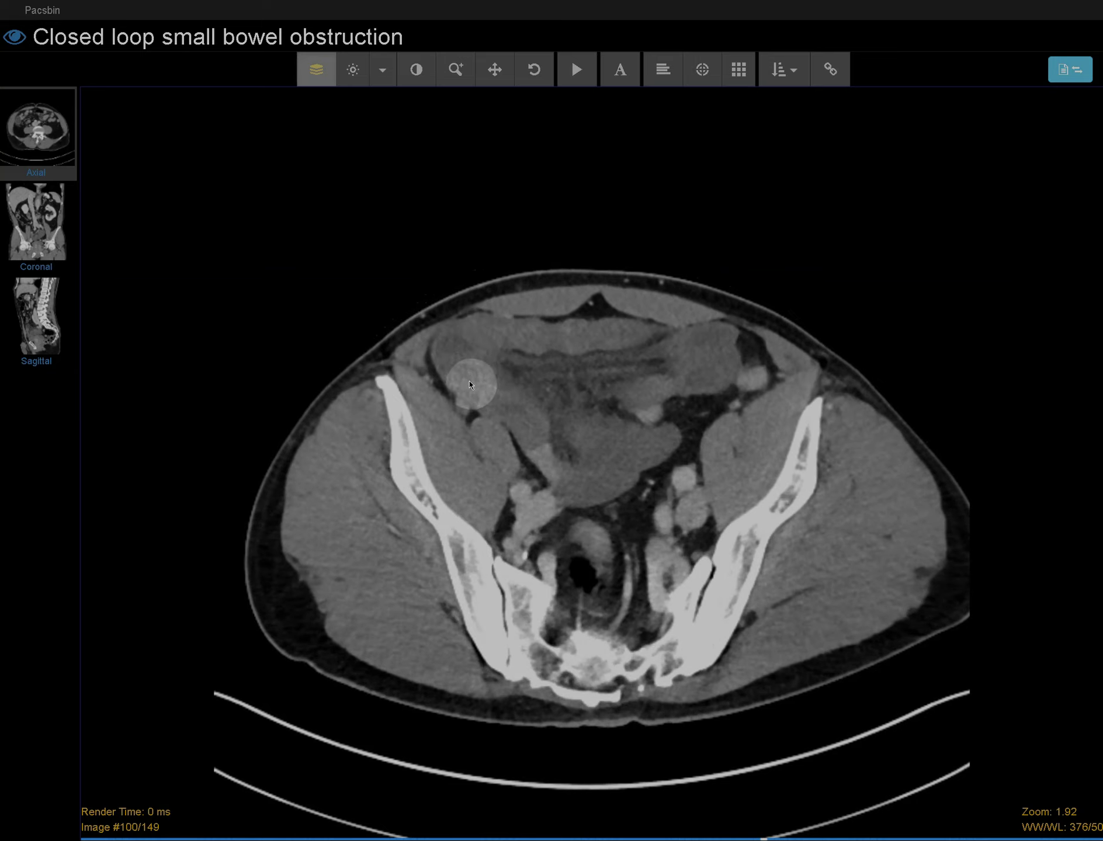
{"action": "scroll", "coordinate": [470, 386], "scroll_direction": "up", "scroll_amount": 8}
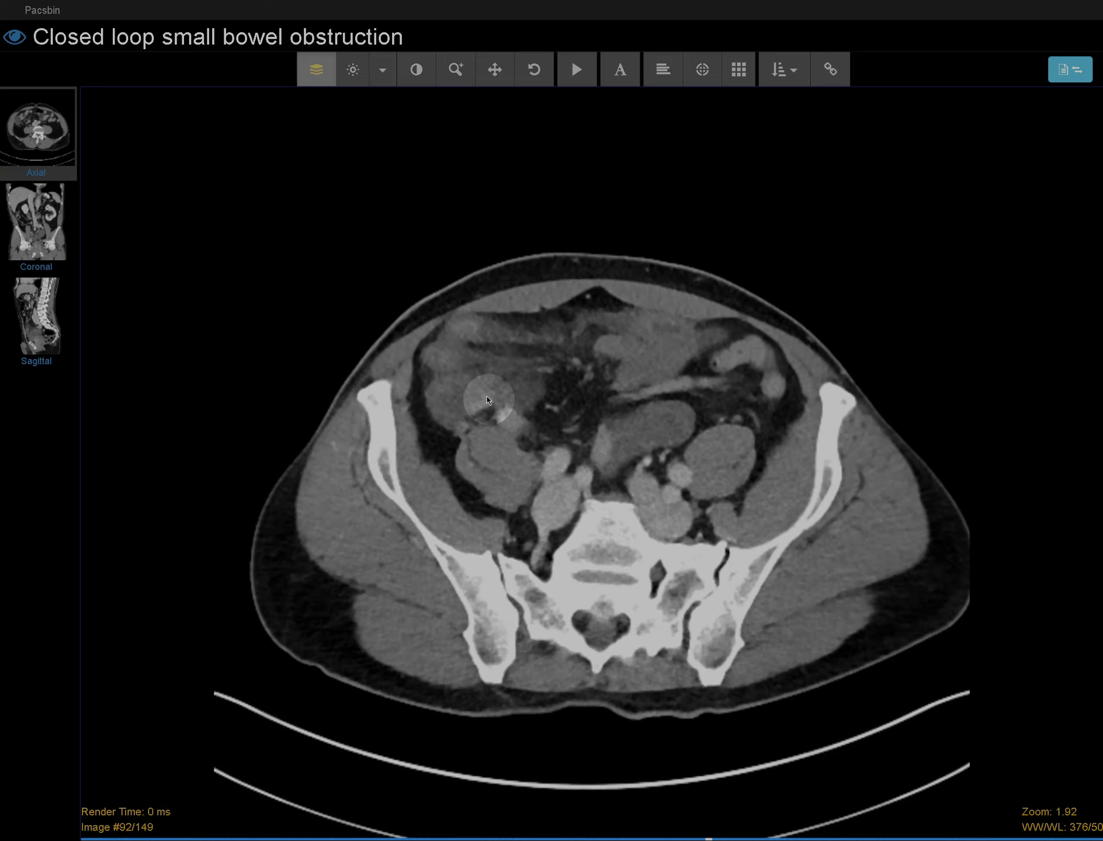
{"action": "scroll", "coordinate": [488, 400], "scroll_direction": "down", "scroll_amount": 2}
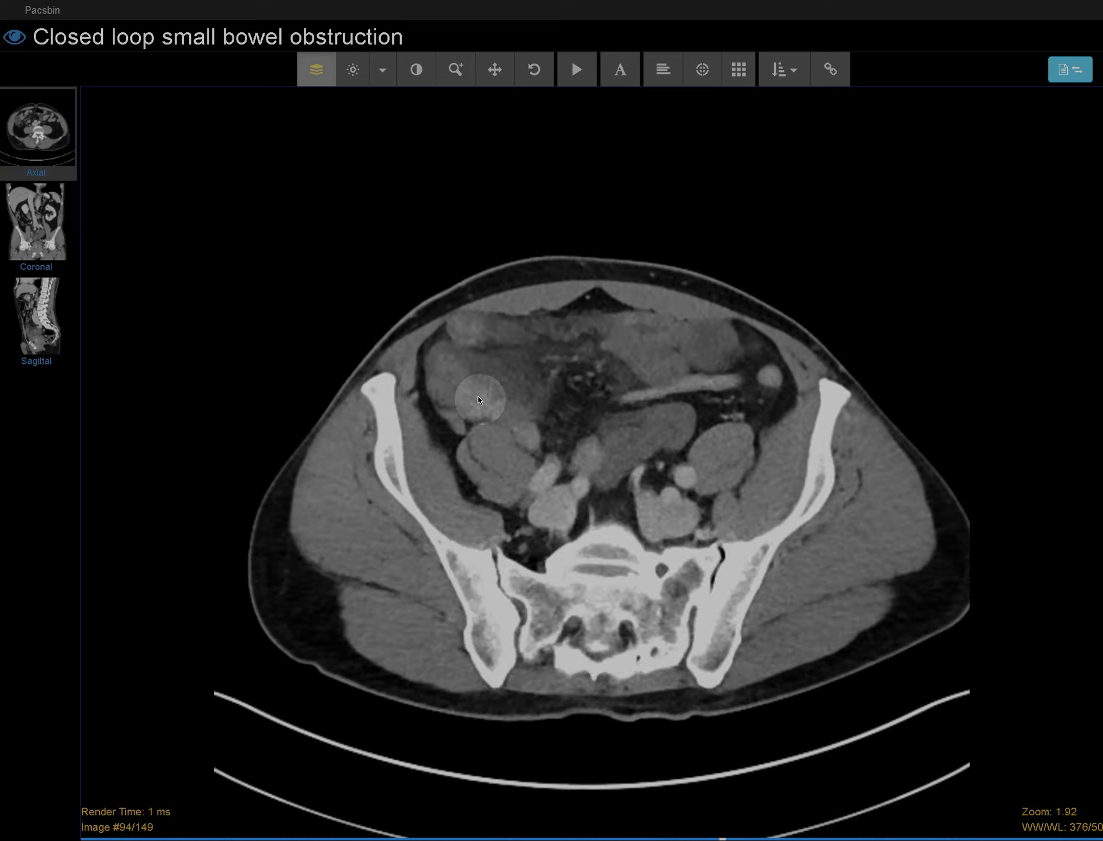
{"action": "scroll", "coordinate": [479, 400], "scroll_direction": "down", "scroll_amount": 8}
- Page the axial slices between images 81 and 98, settling on image 88/149 of the clustered loops
{"action": "scroll", "coordinate": [645, 413], "scroll_direction": "up", "scroll_amount": 4}
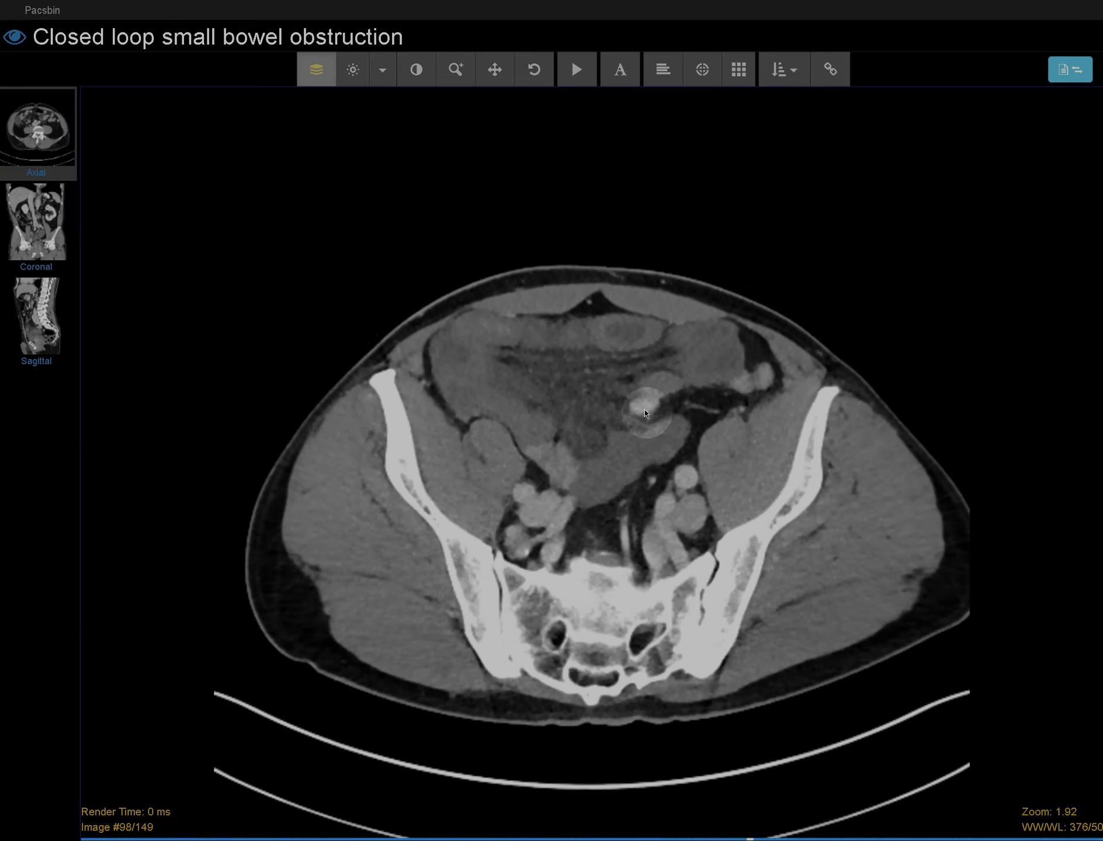
{"action": "scroll", "coordinate": [644, 413], "scroll_direction": "up", "scroll_amount": 9}
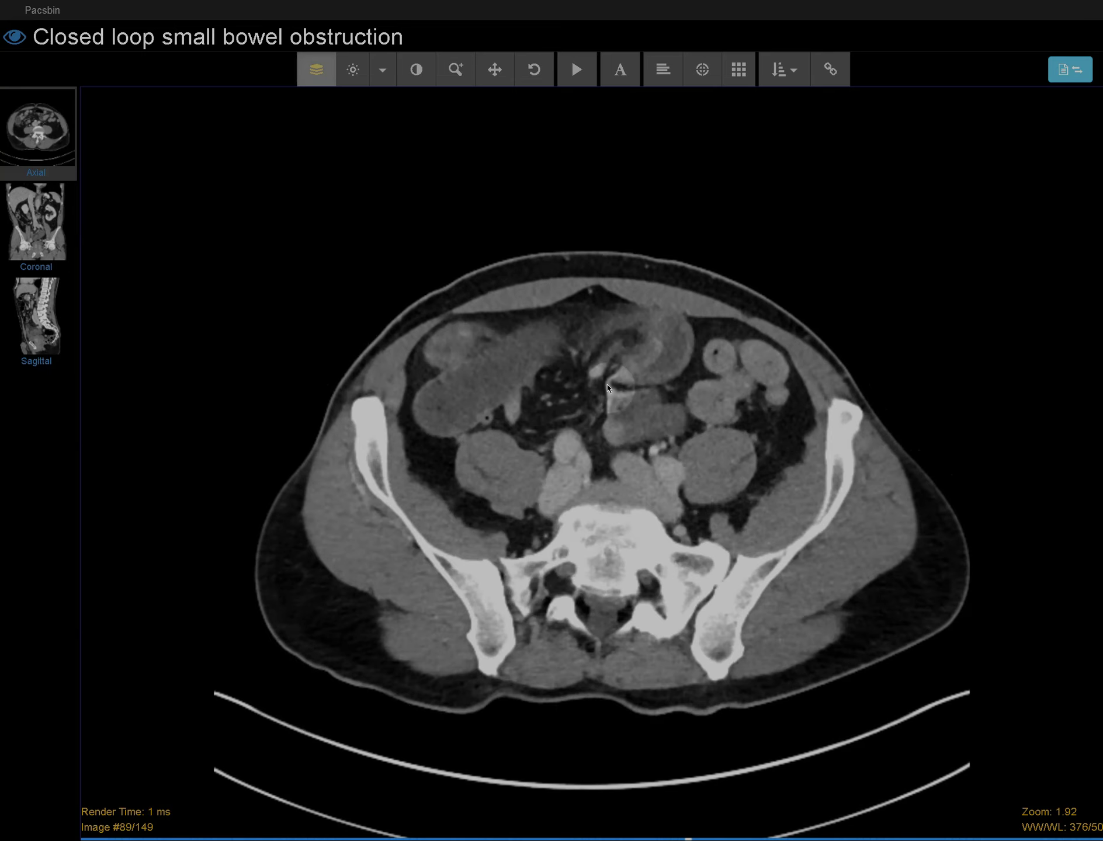
{"action": "scroll", "coordinate": [607, 388], "scroll_direction": "up", "scroll_amount": 8}
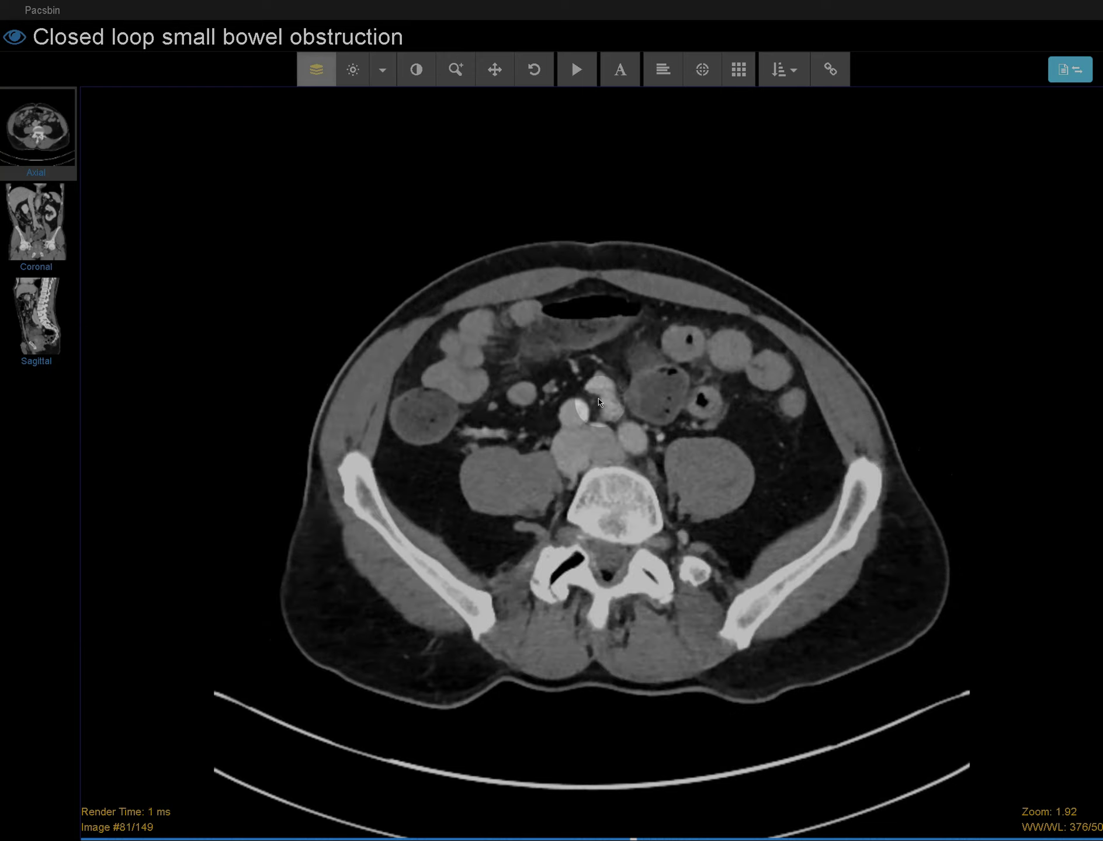
{"action": "scroll", "coordinate": [602, 403], "scroll_direction": "up", "scroll_amount": 5}
{"action": "scroll", "coordinate": [606, 405], "scroll_direction": "down", "scroll_amount": 6}
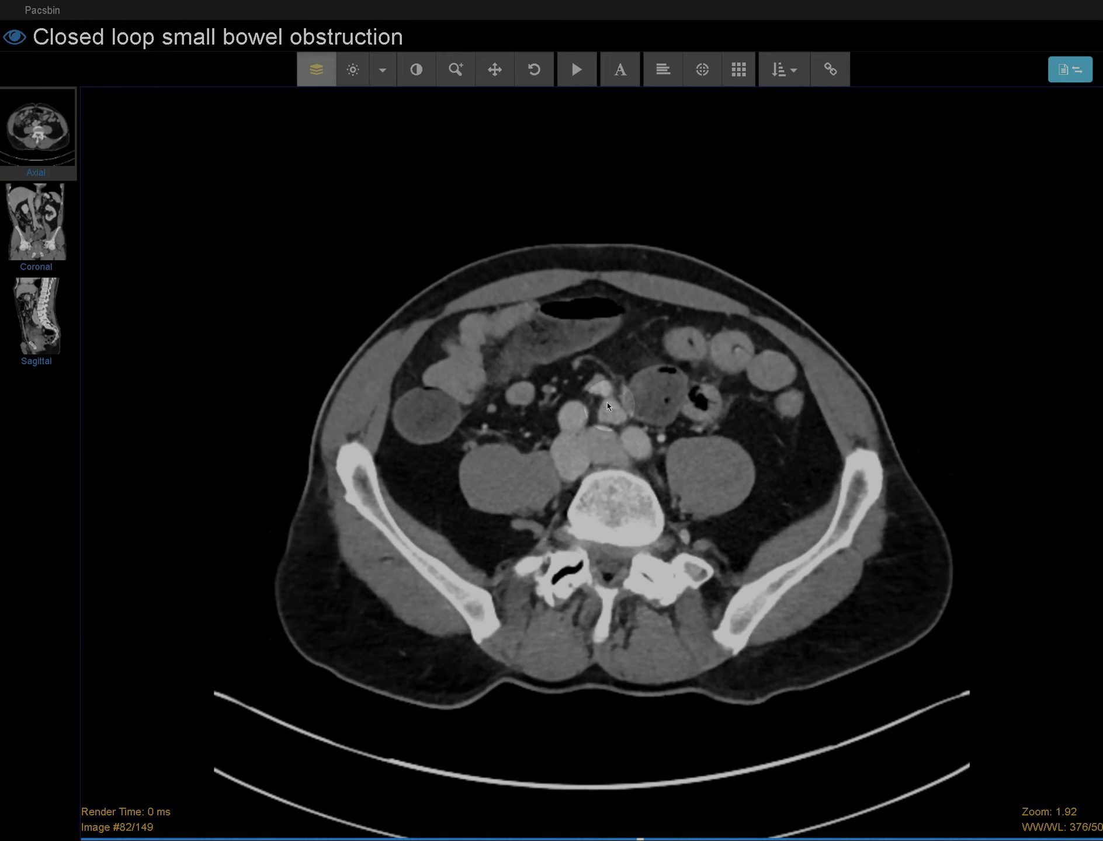
{"action": "scroll", "coordinate": [609, 411], "scroll_direction": "down", "scroll_amount": 4}
{"action": "scroll", "coordinate": [607, 418], "scroll_direction": "down", "scroll_amount": 5}
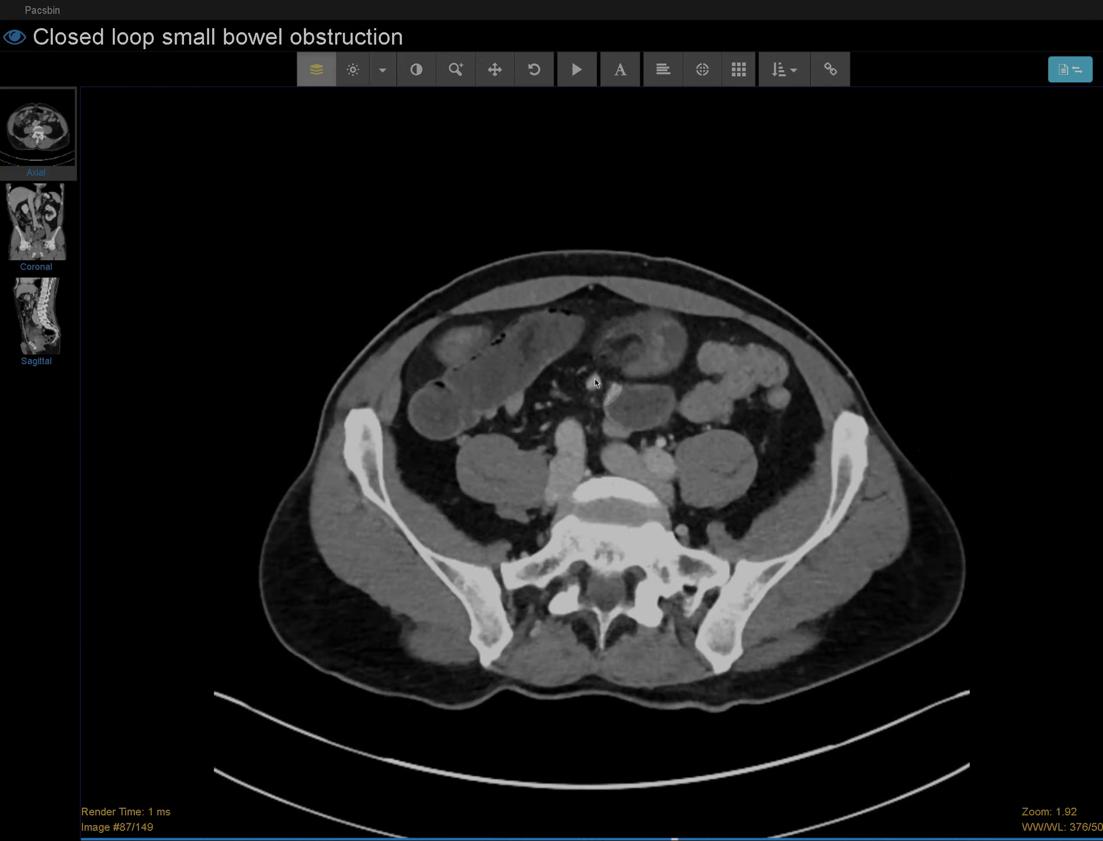
{"action": "scroll", "coordinate": [606, 362], "scroll_direction": "up", "scroll_amount": 2}
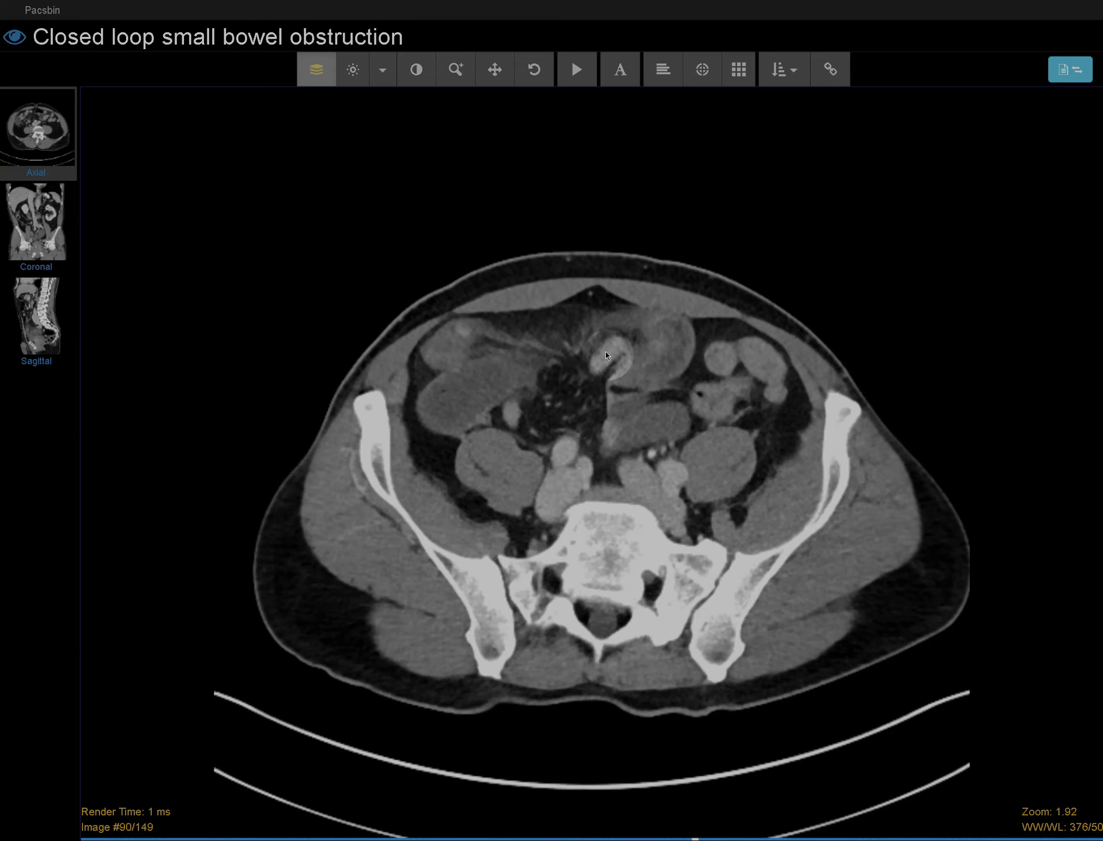
{"action": "scroll", "coordinate": [602, 388], "scroll_direction": "up", "scroll_amount": 7}
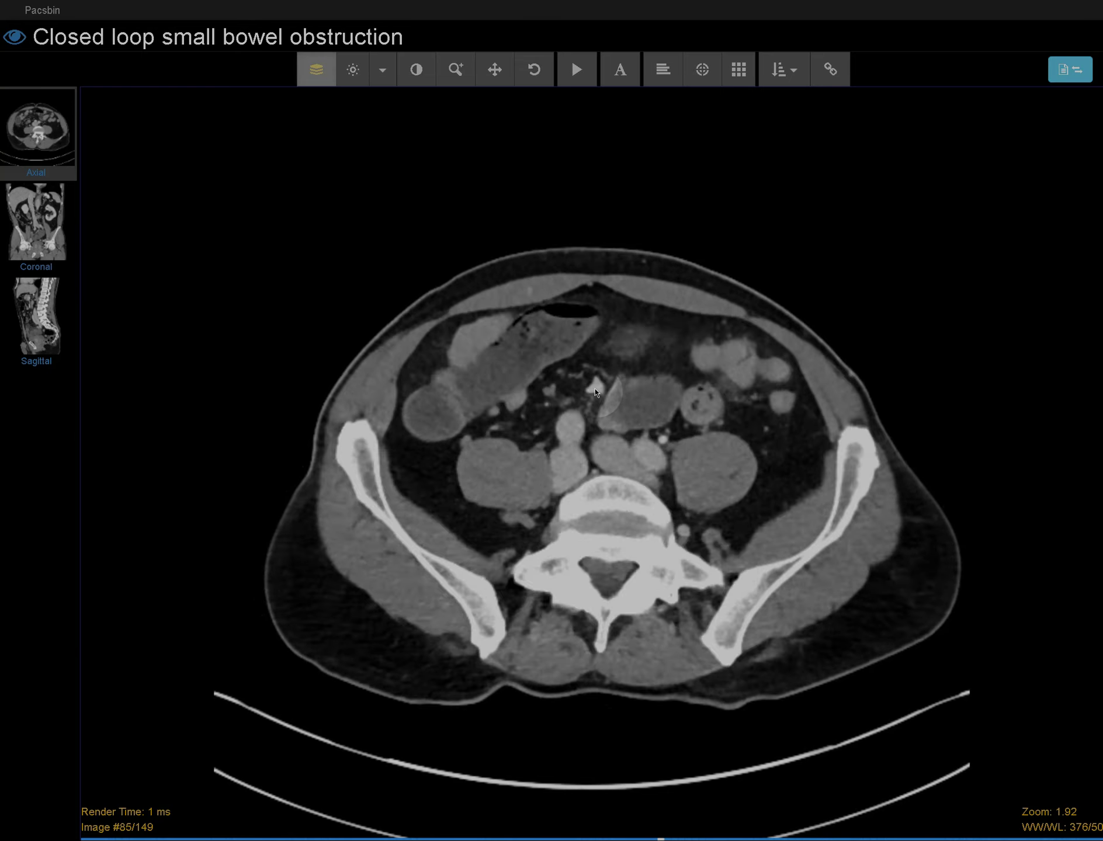
{"action": "scroll", "coordinate": [596, 391], "scroll_direction": "down", "scroll_amount": 6}
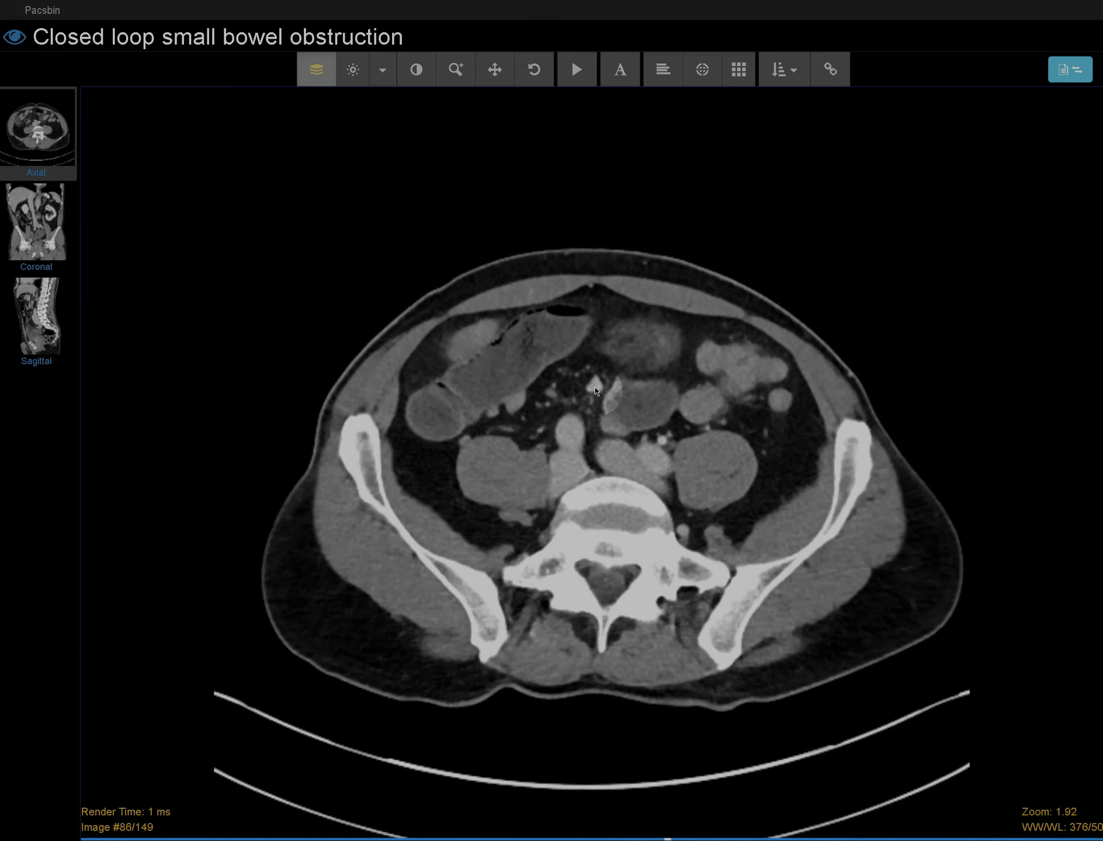
{"action": "scroll", "coordinate": [597, 382], "scroll_direction": "up", "scroll_amount": 3}
{"action": "scroll", "coordinate": [601, 385], "scroll_direction": "down", "scroll_amount": 3}
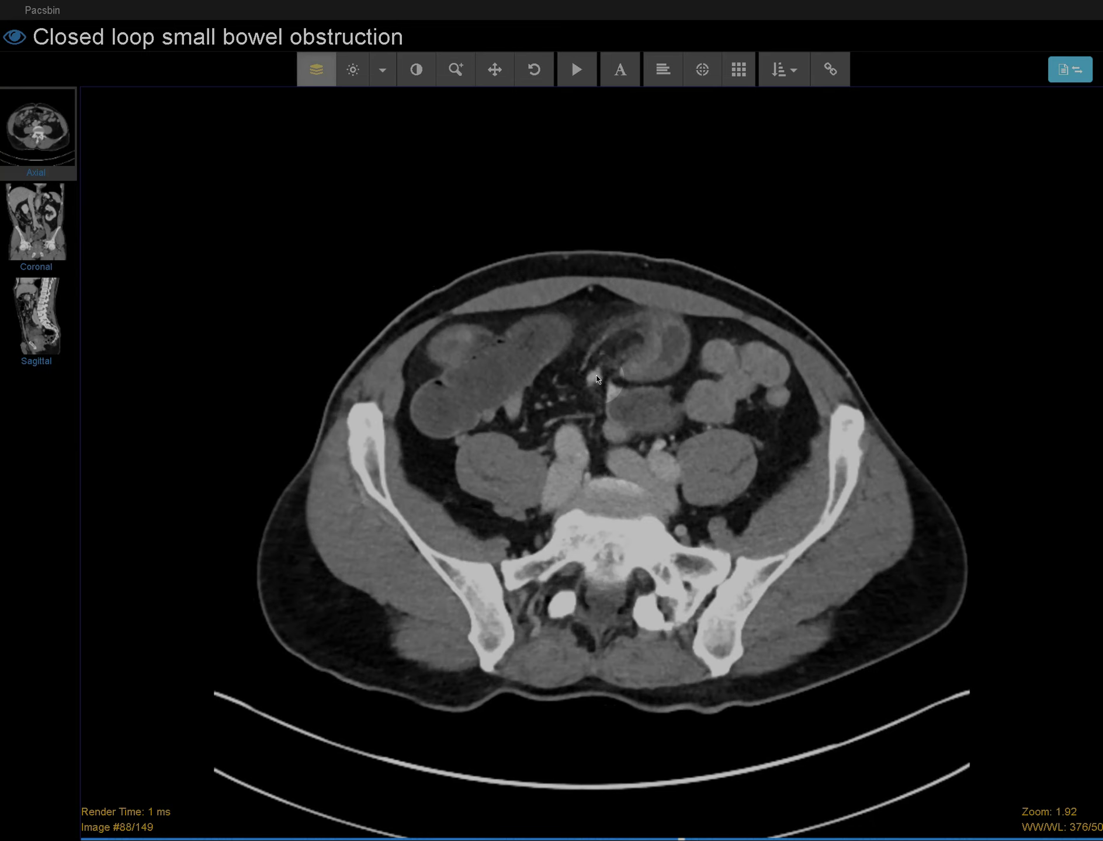
{"action": "scroll", "coordinate": [608, 392], "scroll_direction": "up", "scroll_amount": 1}
{"action": "scroll", "coordinate": [615, 397], "scroll_direction": "down", "scroll_amount": 2}
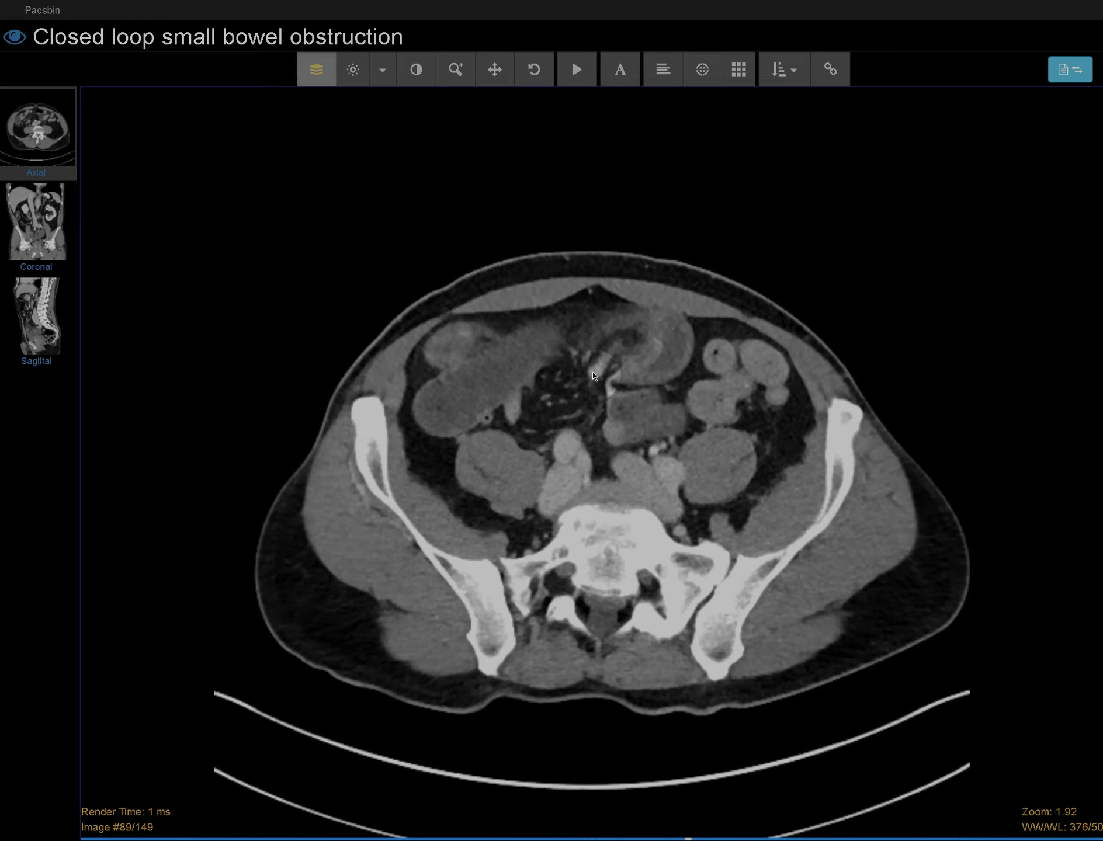
{"action": "scroll", "coordinate": [594, 377], "scroll_direction": "up", "scroll_amount": 8}
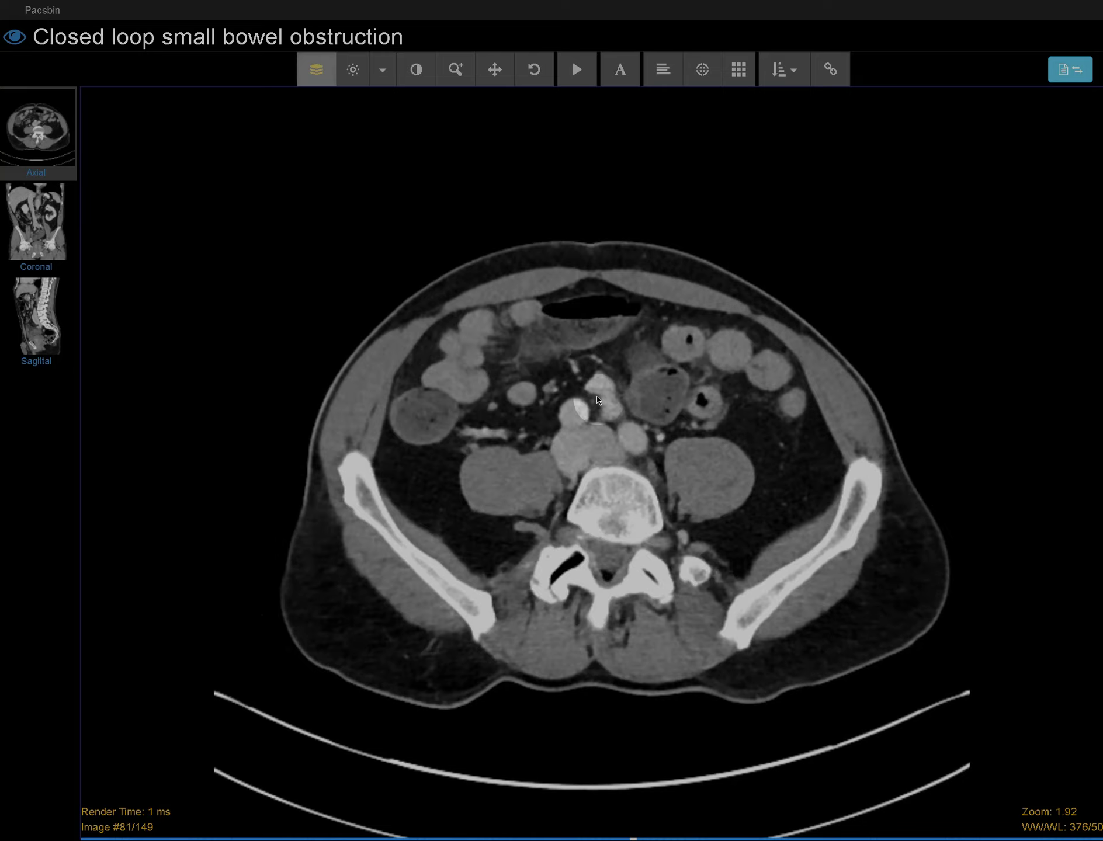
{"action": "scroll", "coordinate": [156, 356], "scroll_direction": "down", "scroll_amount": 7}
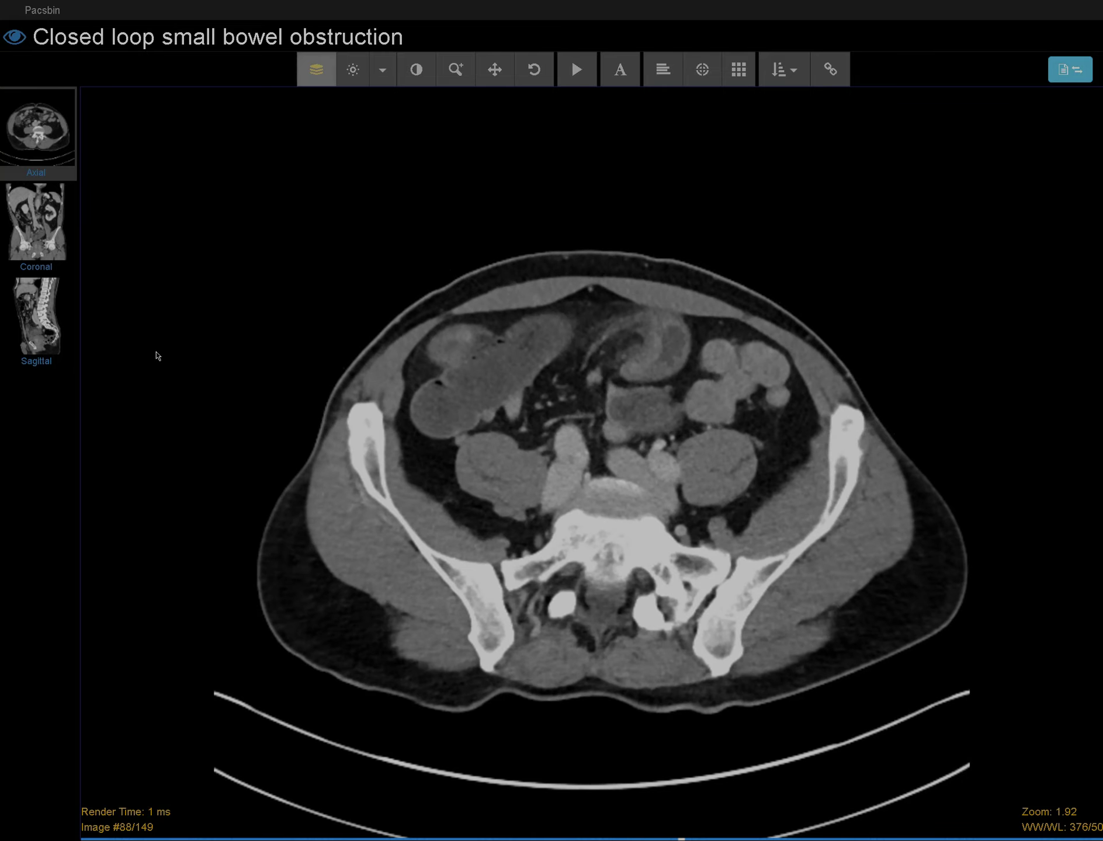
- Return to the coronal series and page between images 37 and 50, resting on image 44/121
{"action": "left_click", "coordinate": [58, 236]}
{"action": "scroll", "coordinate": [584, 526], "scroll_direction": "down", "scroll_amount": 6}
{"action": "scroll", "coordinate": [607, 646], "scroll_direction": "up", "scroll_amount": 15}
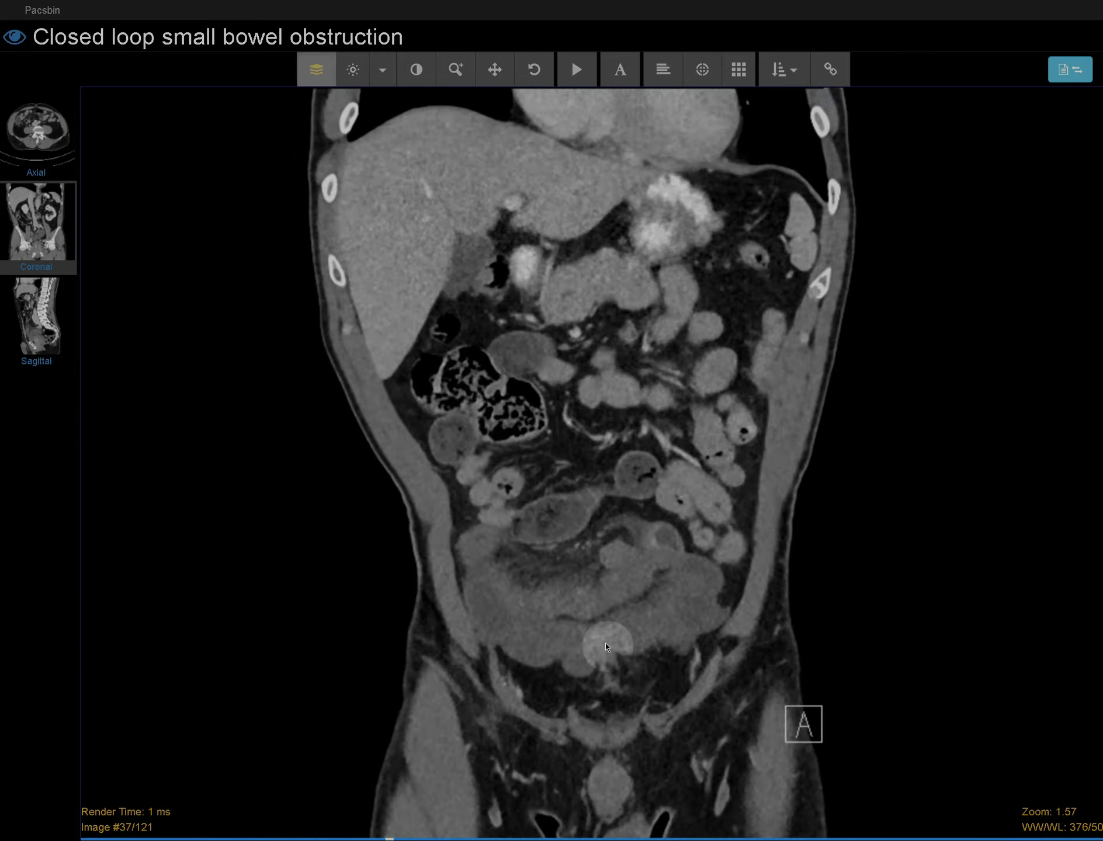
{"action": "scroll", "coordinate": [607, 646], "scroll_direction": "down", "scroll_amount": 13}
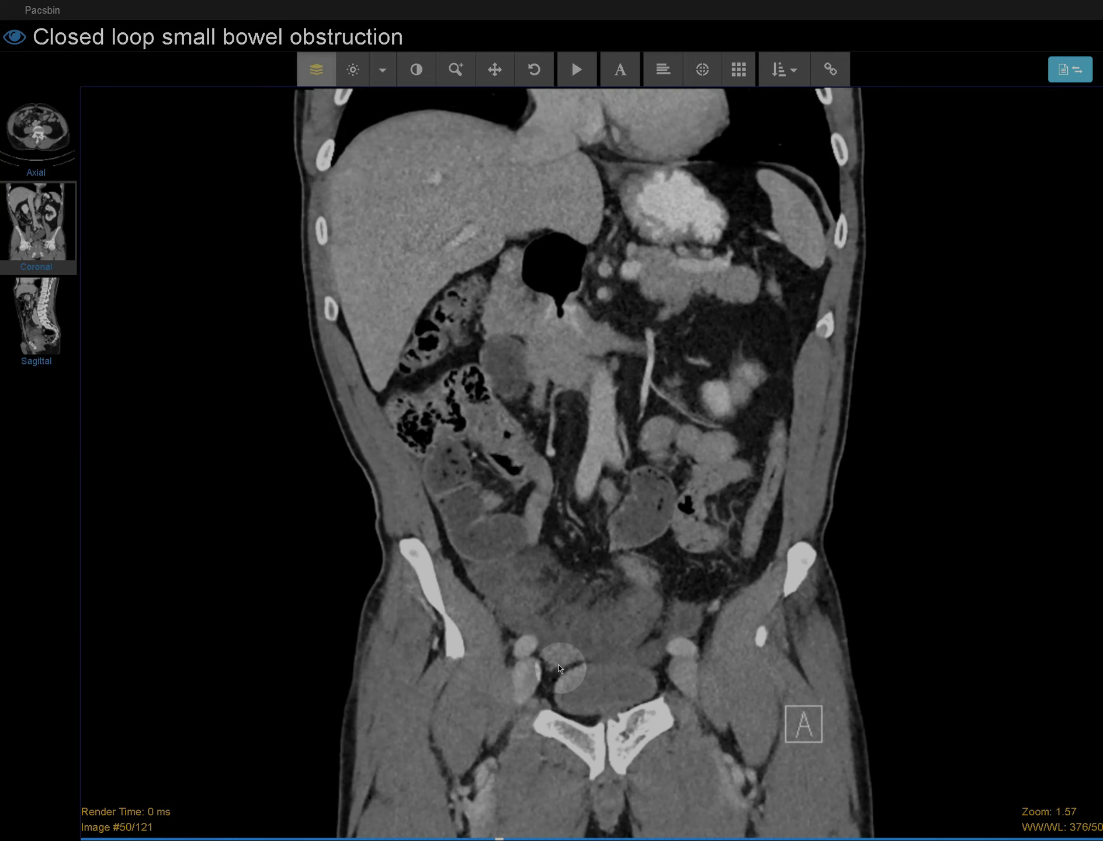
{"action": "scroll", "coordinate": [559, 669], "scroll_direction": "up", "scroll_amount": 12}
{"action": "scroll", "coordinate": [564, 649], "scroll_direction": "down", "scroll_amount": 6}
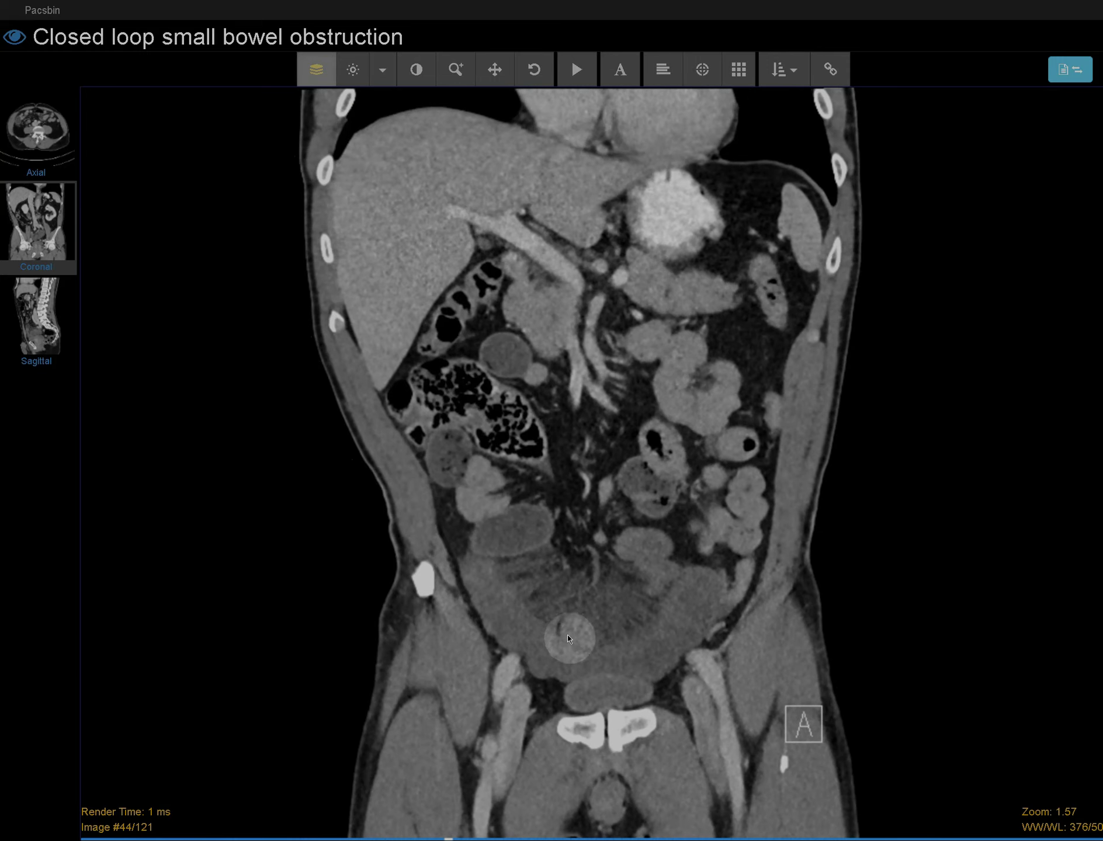